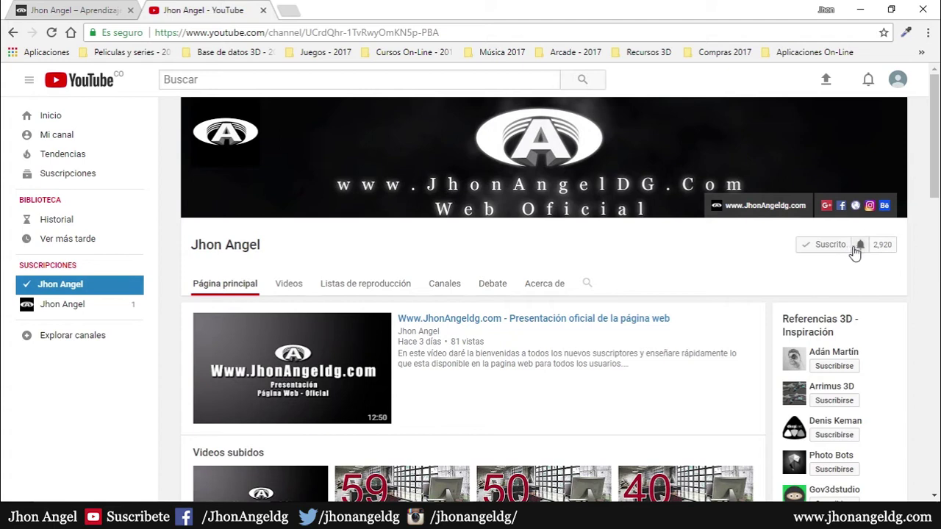
# - Enable all notifications for the subscribed YouTube channel and save the setting
pyautogui.click(859, 246)
pyautogui.click(364, 247)
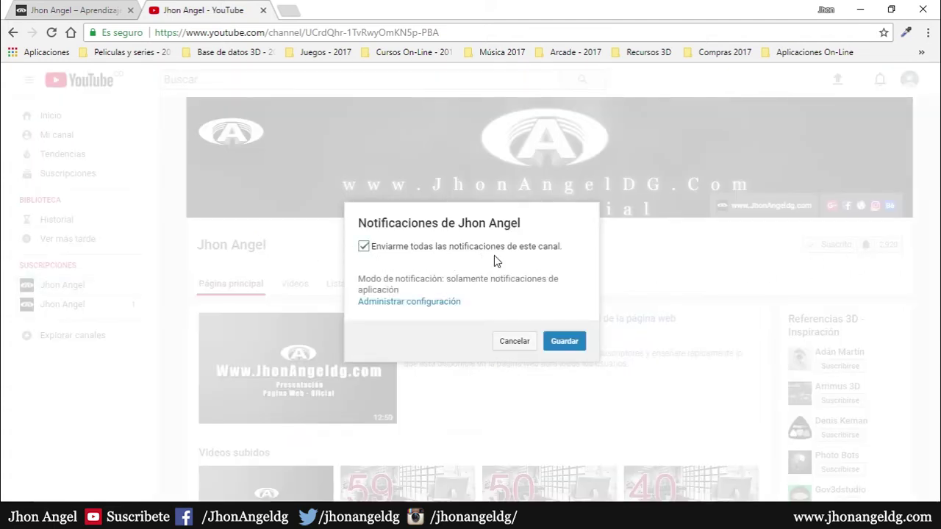
pyautogui.click(565, 341)
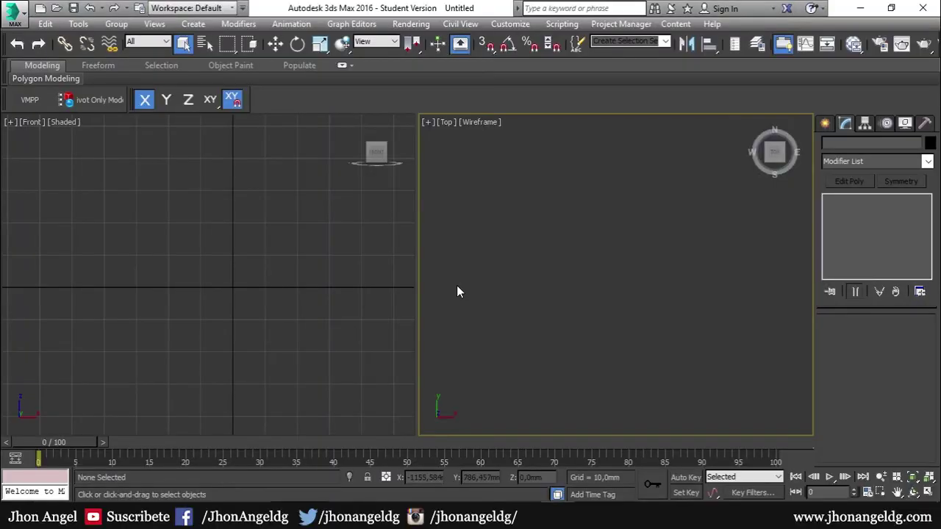
# - Switch to 3ds Max and change the Top viewport to a Perspective view
pyautogui.click(522, 270)
pyautogui.press('p')
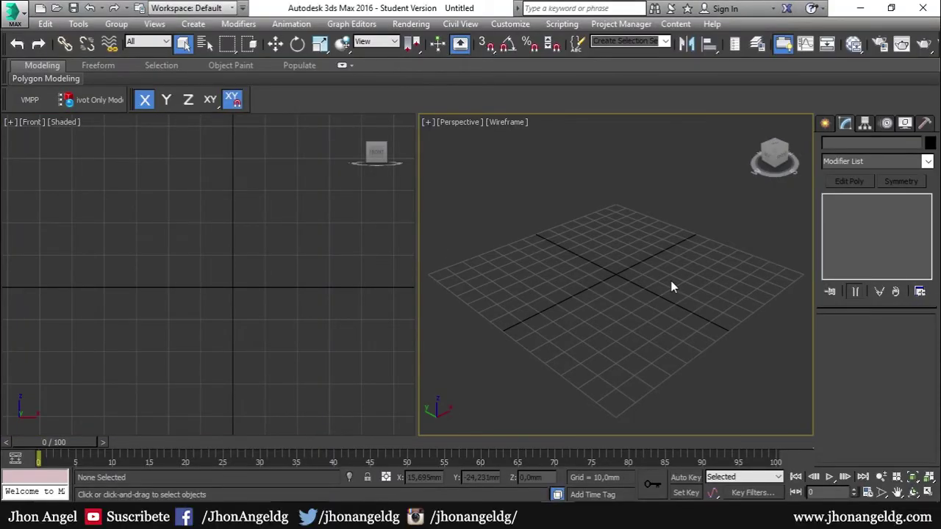
pyautogui.click(233, 201)
pyautogui.scroll(-4, 235, 206)
pyautogui.scroll(2, 257, 264)
pyautogui.scroll(-3, 257, 270)
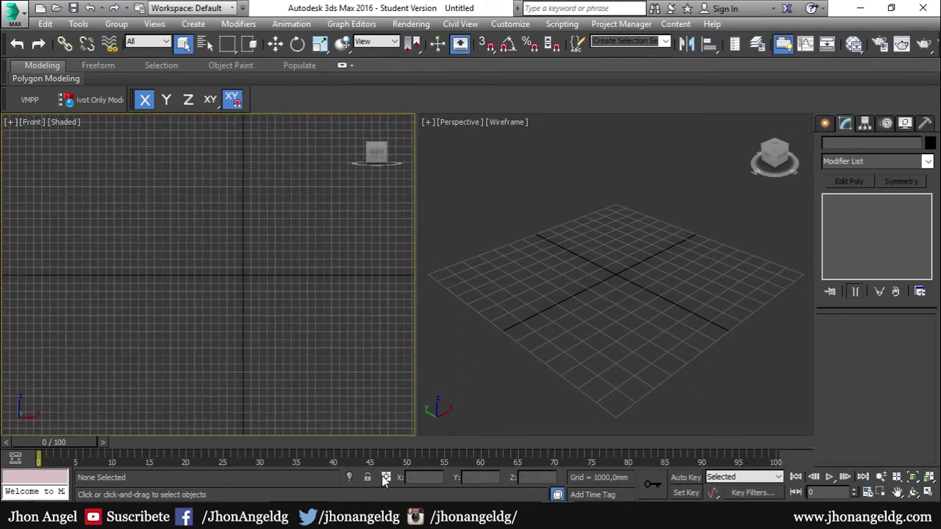
# - Show the "Como modelar una mesa de madera" image folder and move its window clear of the Front viewport
pyautogui.click(331, 517)
pyautogui.click(466, 211)
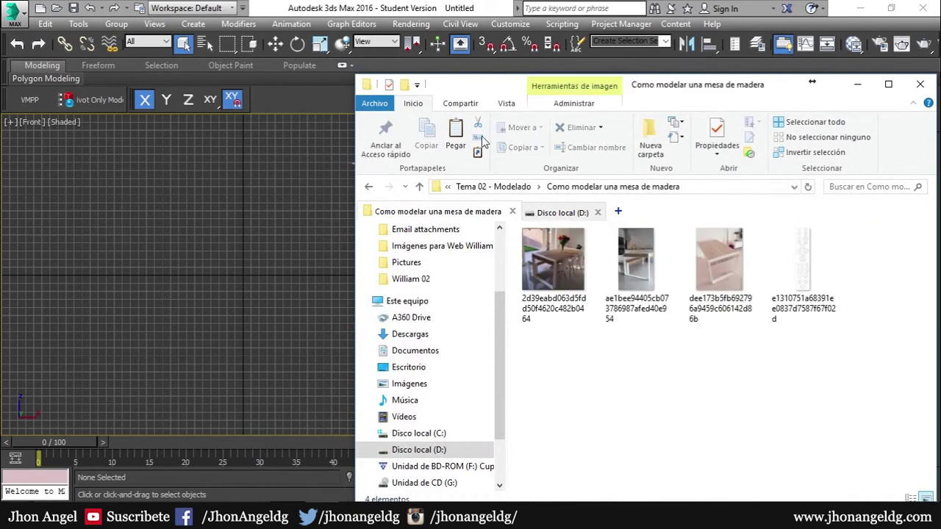
pyautogui.moveTo(499, 87); pyautogui.dragTo(574, 92)
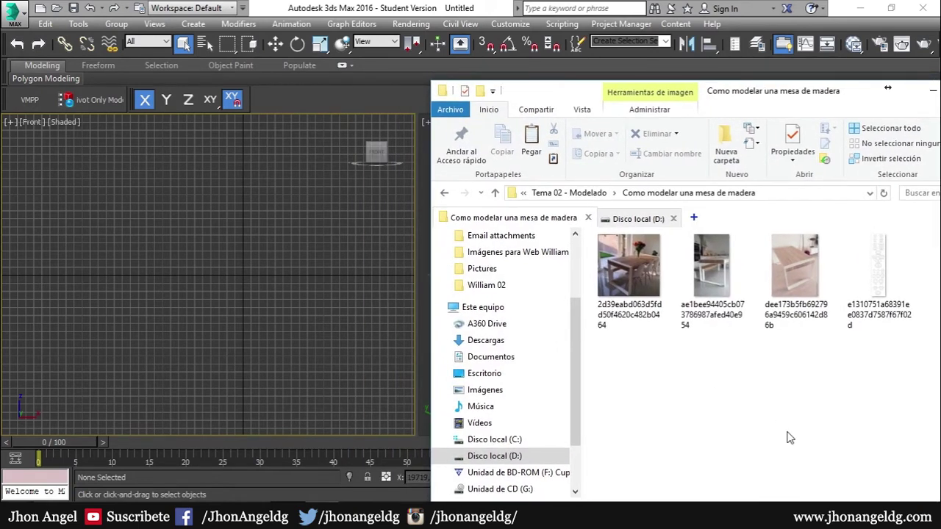
pyautogui.click(325, 244)
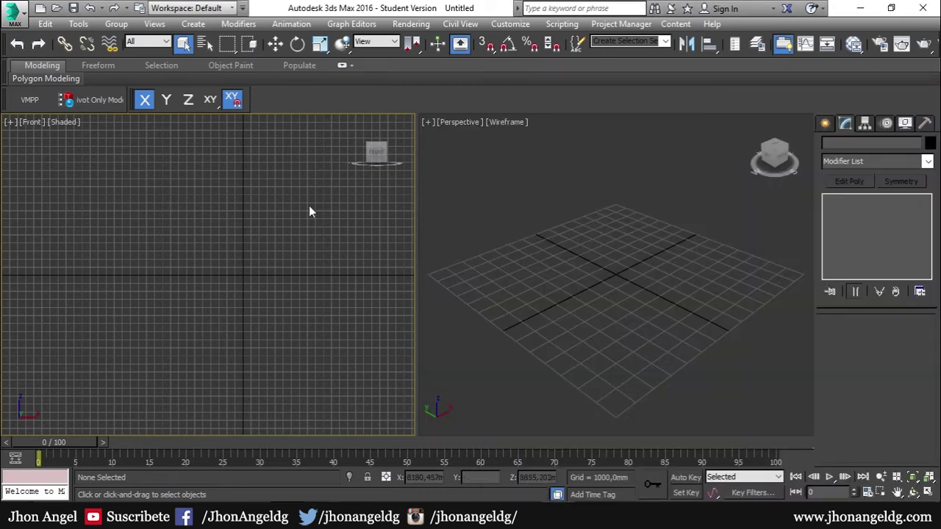
pyautogui.click(599, 288)
pyautogui.click(246, 283)
pyautogui.click(607, 288)
pyautogui.click(228, 301)
pyautogui.click(581, 296)
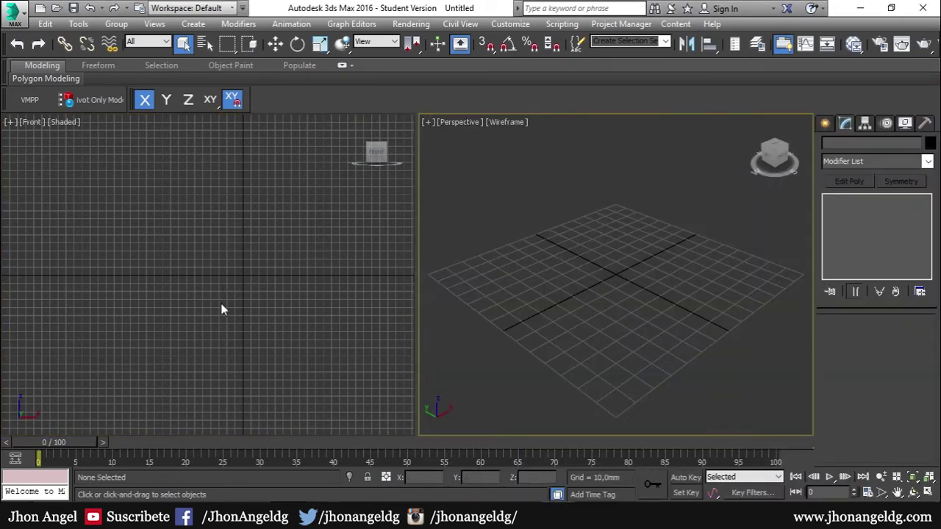
pyautogui.click(221, 304)
pyautogui.hotkey('alt', 'Tab')
pyautogui.click(401, 328)
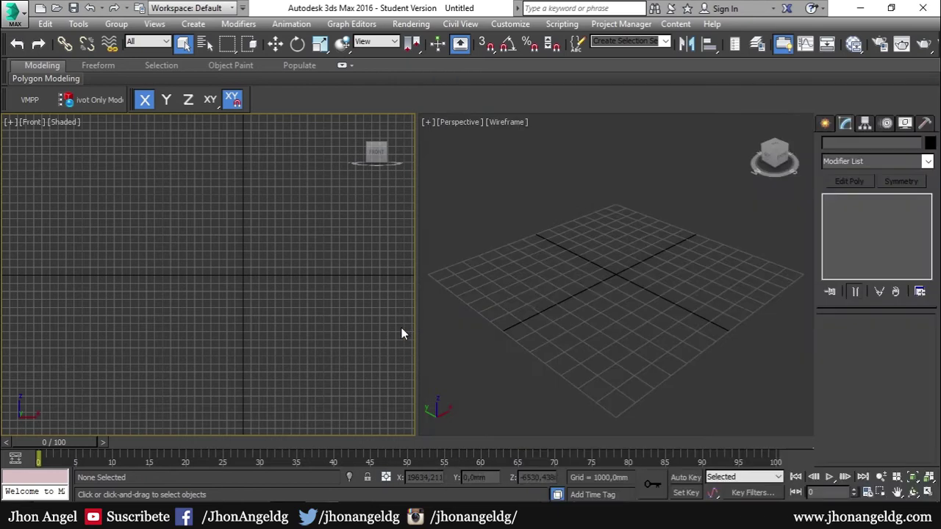
pyautogui.click(470, 328)
pyautogui.click(248, 274)
# - Load the dee173b5fb692796a9459c606142d86b table photo as the Front viewport background only, without an environment map, and hide the viewport's grid
pyautogui.moveTo(283, 265); pyautogui.dragTo(255, 260, button='middle')
pyautogui.click(335, 516)
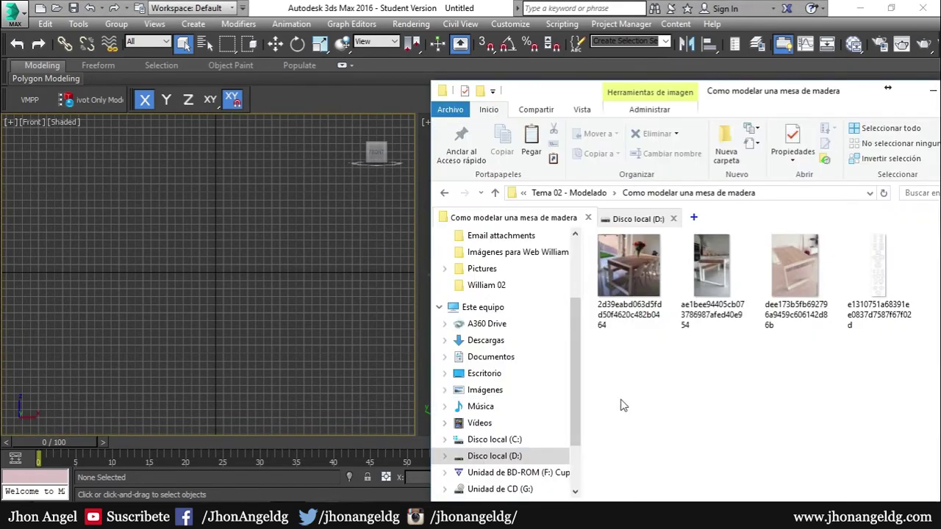
pyautogui.moveTo(780, 280); pyautogui.dragTo(233, 269)
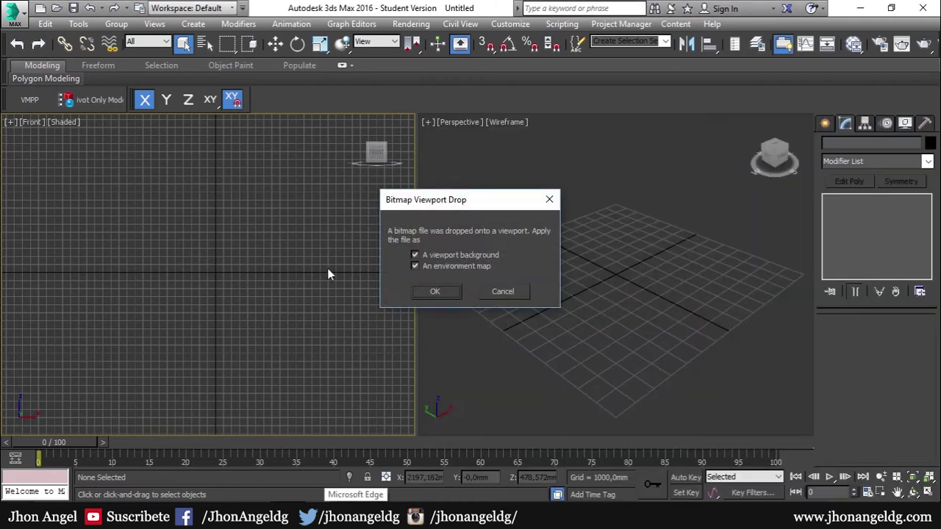
pyautogui.click(415, 265)
pyautogui.click(435, 291)
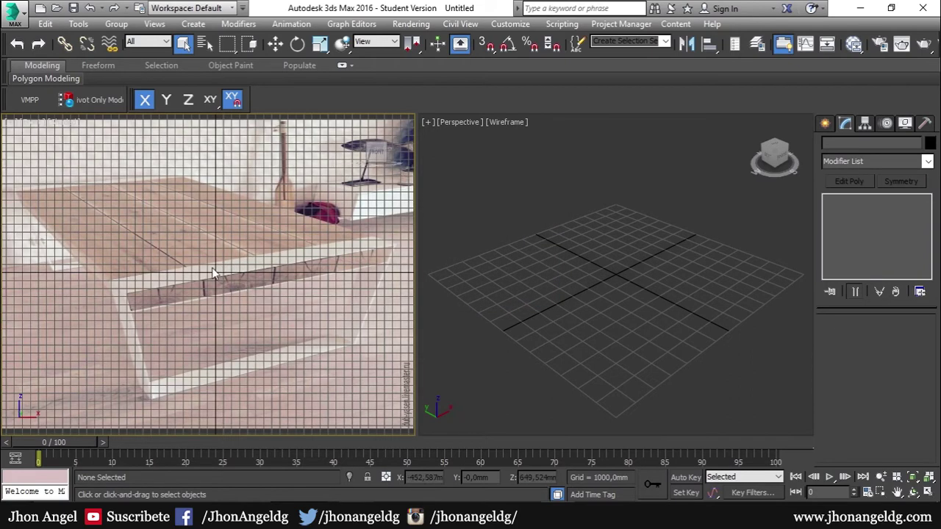
pyautogui.press('g')
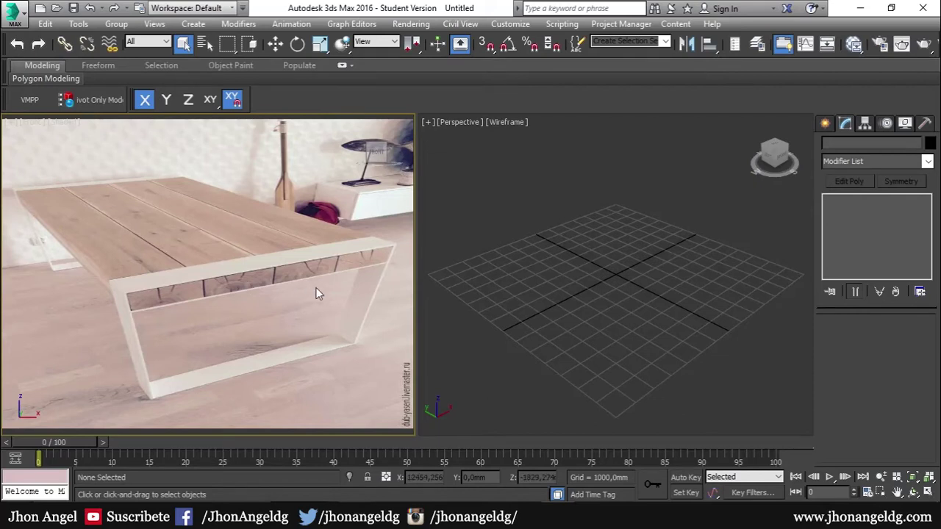
# - Create a box about 21 mm long, 148 mm wide and 47 mm high in the Perspective viewport
pyautogui.click(824, 123)
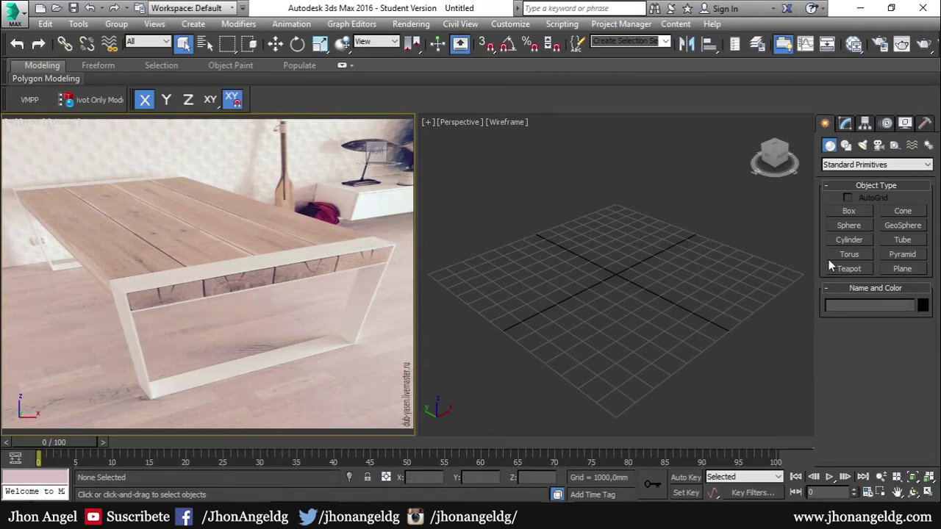
pyautogui.click(845, 213)
pyautogui.moveTo(534, 348); pyautogui.dragTo(764, 250)
pyautogui.click(673, 144)
# - Set the Perspective viewport's display style to Shaded
pyautogui.rightClick(522, 142)
pyautogui.click(512, 124)
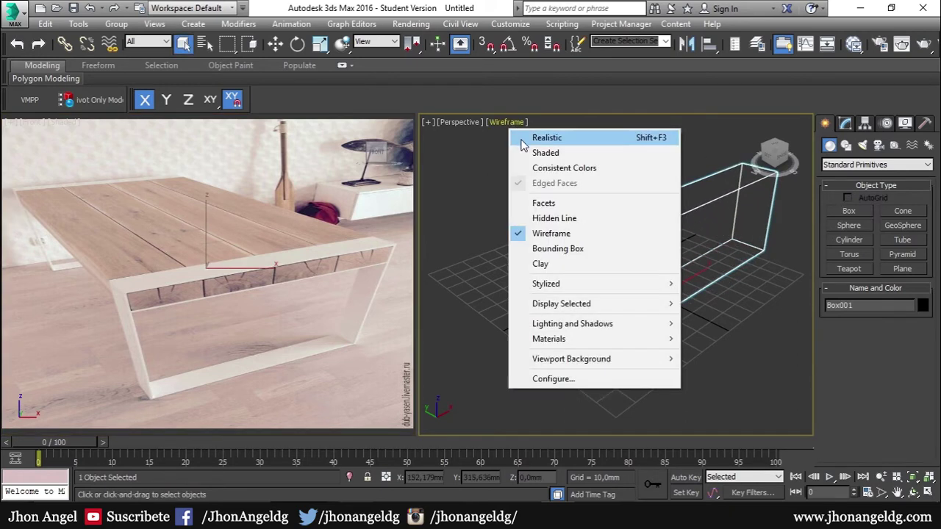
pyautogui.click(532, 154)
pyautogui.scroll(-3, 584, 283)
pyautogui.moveTo(591, 299)
pyautogui.mouseDown(button='middle')
pyautogui.moveTo(536, 326)
pyautogui.moveTo(603, 307)
pyautogui.mouseUp(button='middle')
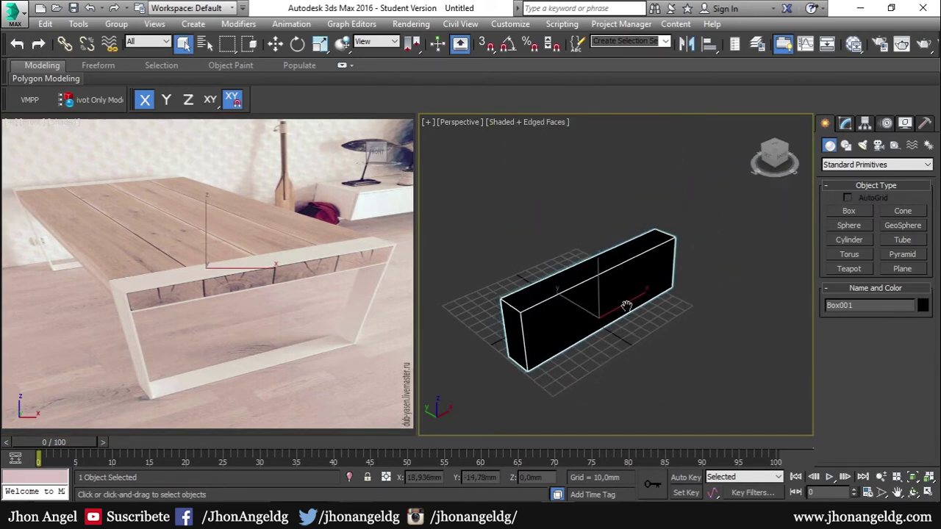
# - Assign a plain grey material to the box with the Material Editor
pyautogui.click(922, 305)
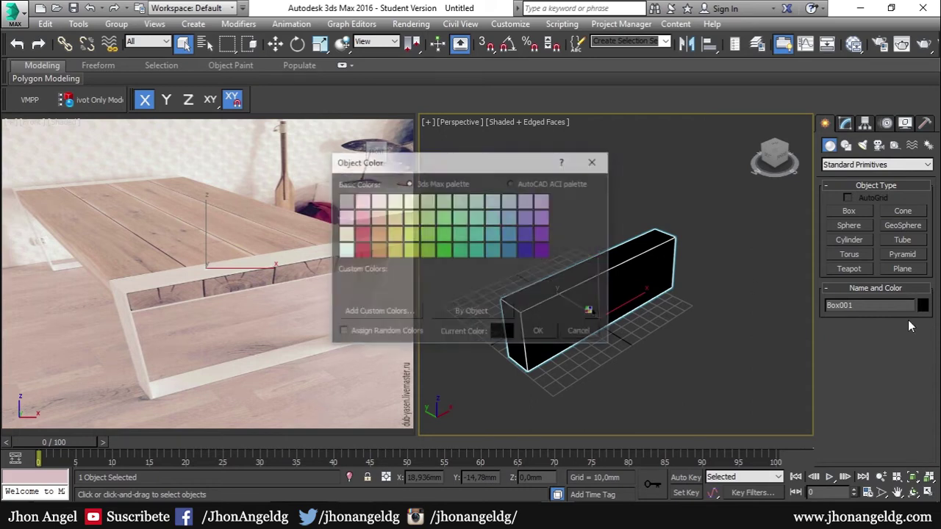
pyautogui.click(531, 335)
pyautogui.press('m')
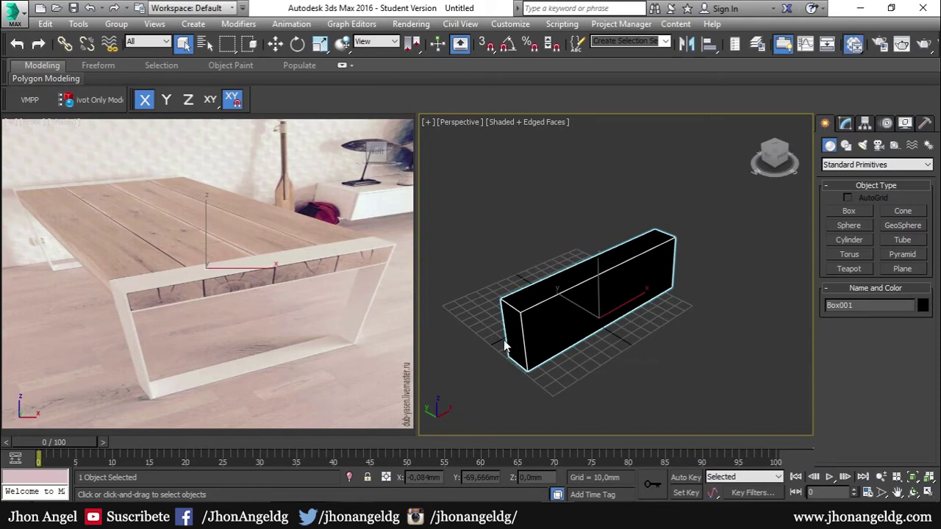
pyautogui.press('m')
pyautogui.click(311, 239)
pyautogui.click(132, 160)
pyautogui.click(676, 125)
pyautogui.click(675, 126)
pyautogui.click(698, 300)
pyautogui.scroll(-3, 581, 288)
pyautogui.click(581, 288)
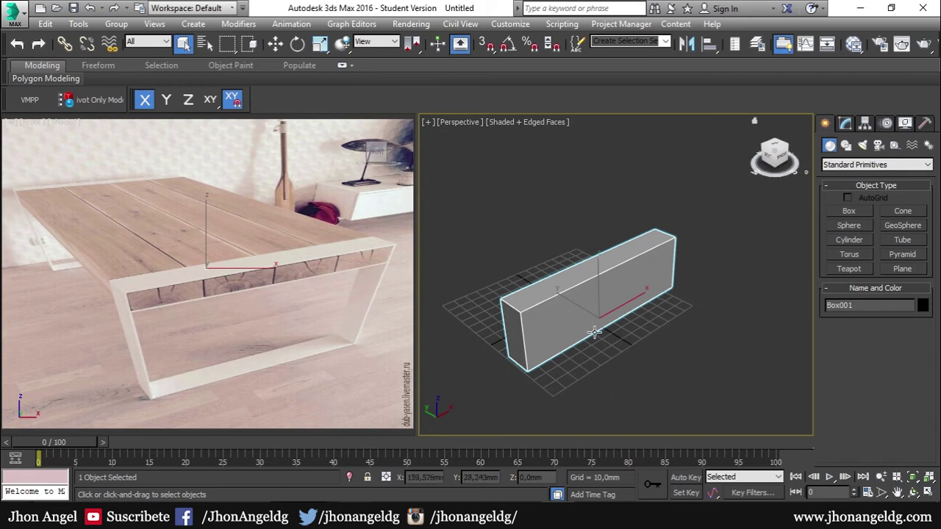
# - Move the box to the world origin by setting its X and Y positions to 0 mm
pyautogui.press('w')
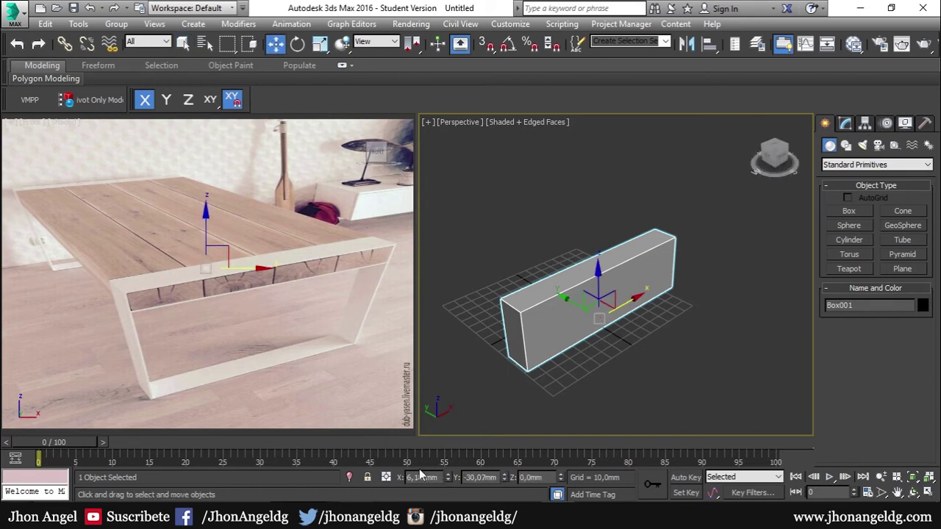
pyautogui.rightClick(448, 477)
pyautogui.rightClick(504, 478)
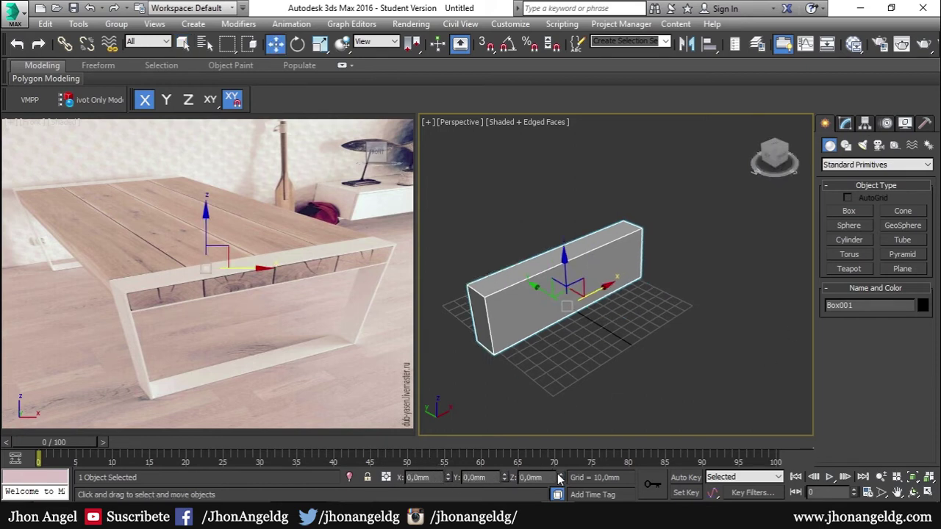
pyautogui.moveTo(558, 354); pyautogui.dragTo(622, 359, button='middle')
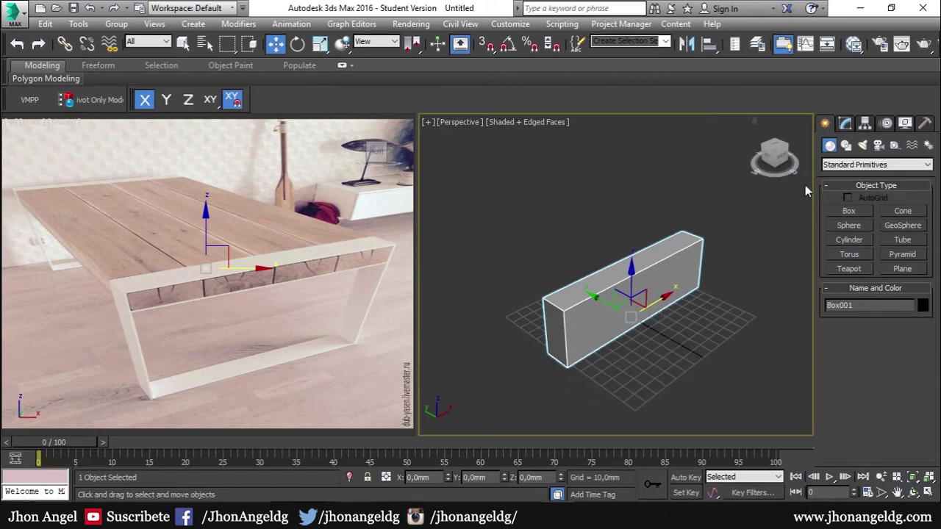
# - Set the box's length to 100 mm
pyautogui.click(845, 125)
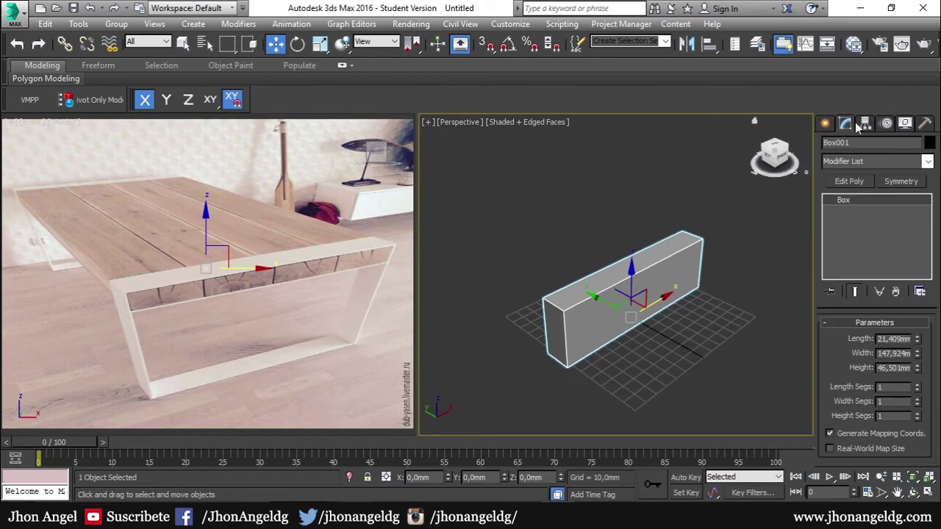
pyautogui.scroll(-3, 734, 338)
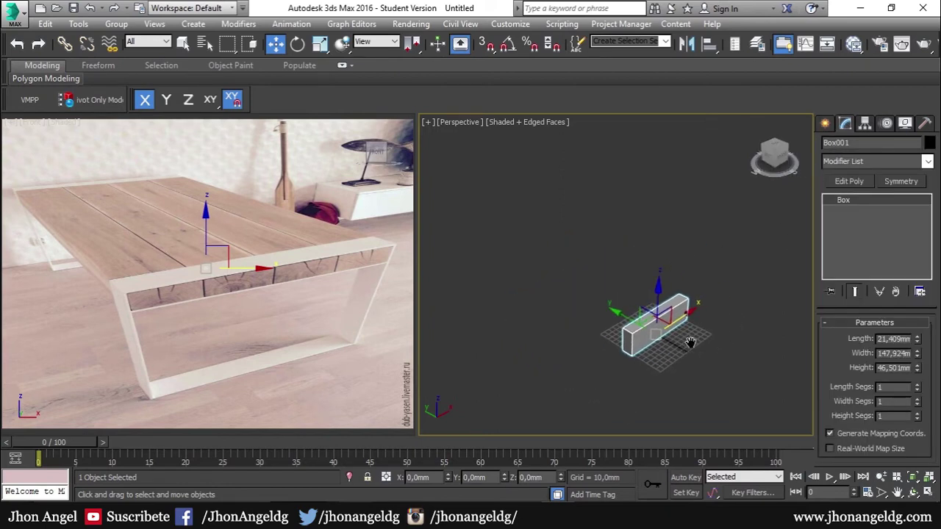
pyautogui.click(112, 288)
pyautogui.moveTo(125, 227); pyautogui.dragTo(293, 336)
pyautogui.moveTo(293, 324); pyautogui.dragTo(658, 366, button='middle')
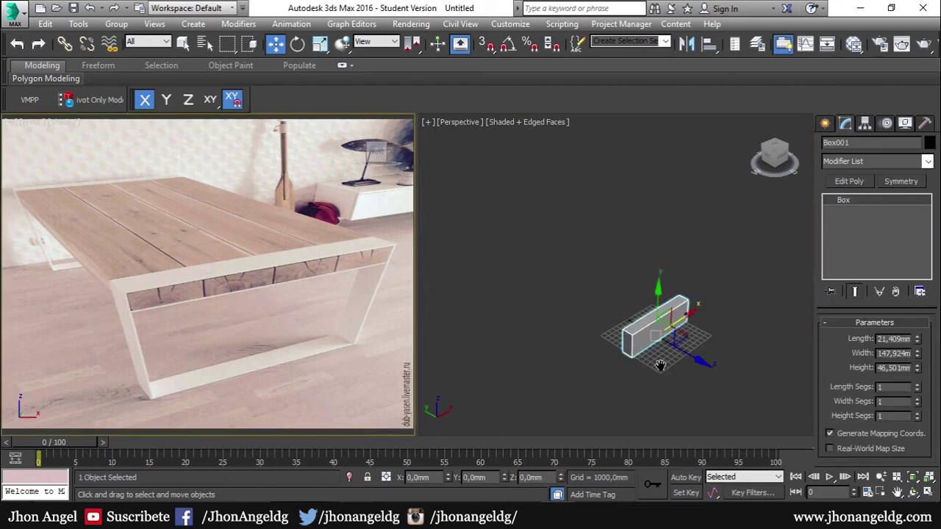
pyautogui.scroll(3, 708, 358)
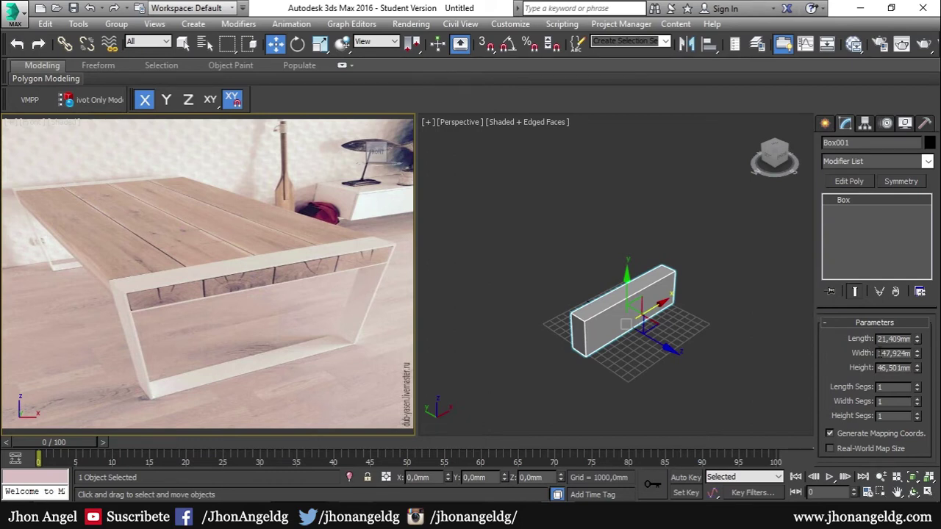
pyautogui.moveTo(917, 339); pyautogui.dragTo(915, 308)
pyautogui.moveTo(917, 340)
pyautogui.mouseDown()
pyautogui.moveTo(915, 276)
pyautogui.moveTo(916, 329)
pyautogui.mouseUp()
pyautogui.doubleClick(902, 339)
pyautogui.write('100')
pyautogui.press('Return')
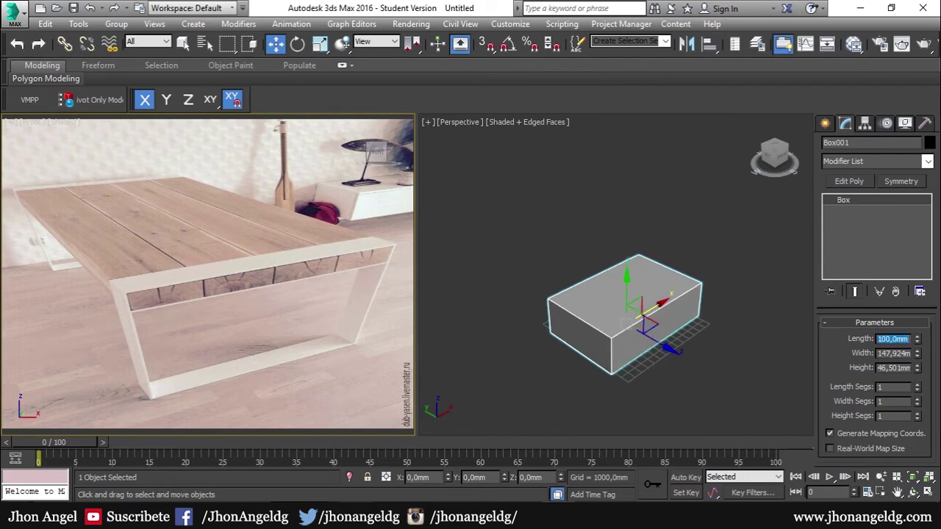
# - Set the box's width to 950 mm
pyautogui.moveTo(918, 354); pyautogui.dragTo(917, 316)
pyautogui.doubleClick(902, 354)
pyautogui.write('950')
pyautogui.press('Return')
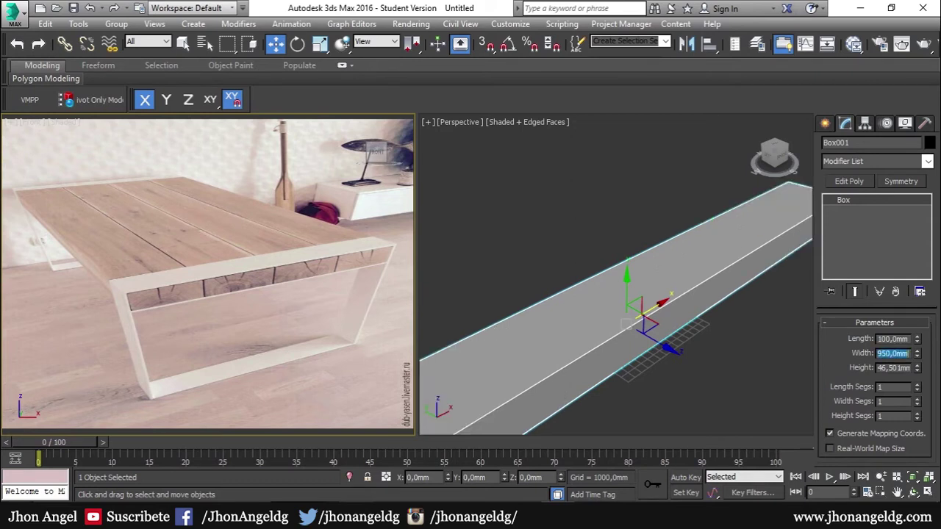
# - Set the box's height to 1100 mm
pyautogui.scroll(-5, 635, 333)
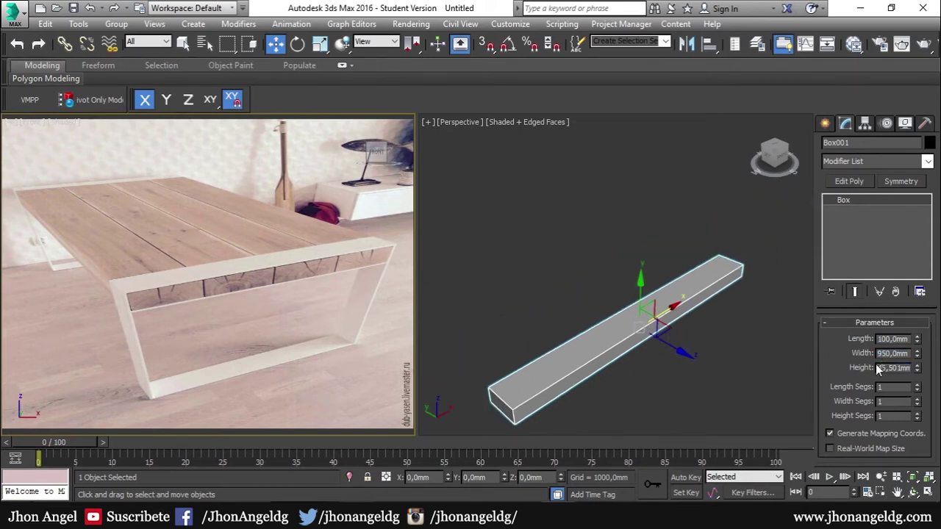
pyautogui.doubleClick(877, 370)
pyautogui.write('1100')
pyautogui.press('Return')
pyautogui.scroll(-3, 525, 255)
pyautogui.moveTo(550, 247); pyautogui.dragTo(564, 267, button='middle')
pyautogui.scroll(-1, 575, 319)
pyautogui.scroll(-2, 574, 321)
pyautogui.moveTo(574, 321)
pyautogui.keyDown('alt'); pyautogui.mouseDown(button='middle')
pyautogui.moveTo(514, 311)
pyautogui.moveTo(580, 313)
pyautogui.moveTo(579, 336)
pyautogui.moveTo(573, 318)
pyautogui.mouseUp(button='middle'); pyautogui.keyUp('alt')
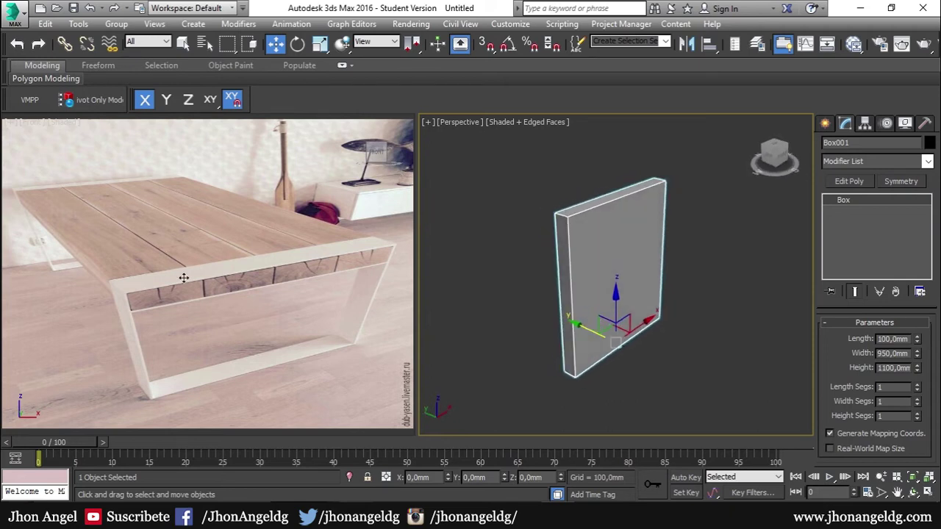
# - Add an Edit Poly modifier to the box and enter Edge sub-object level
pyautogui.scroll(3, 621, 280)
pyautogui.keyDown('alt'); pyautogui.moveTo(623, 282); pyautogui.dragTo(632, 276, button='middle'); pyautogui.keyUp('alt')
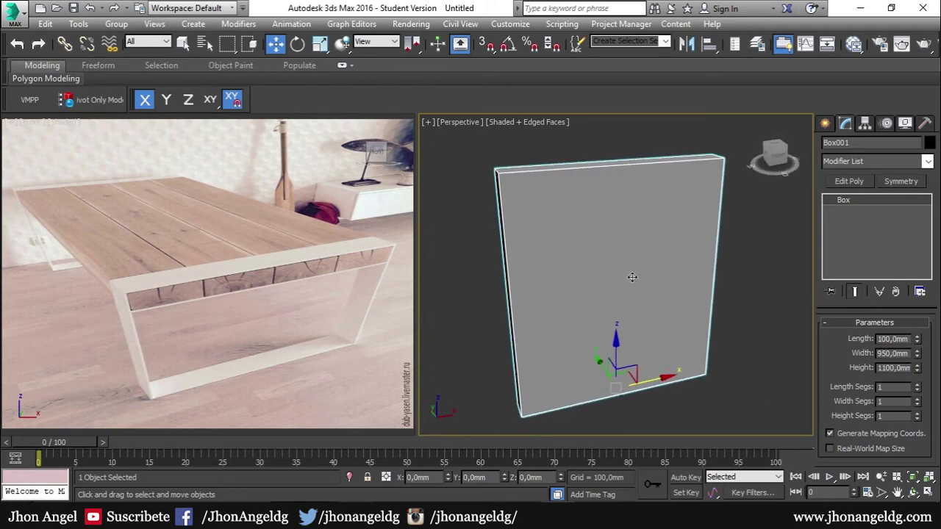
pyautogui.click(849, 183)
pyautogui.click(849, 182)
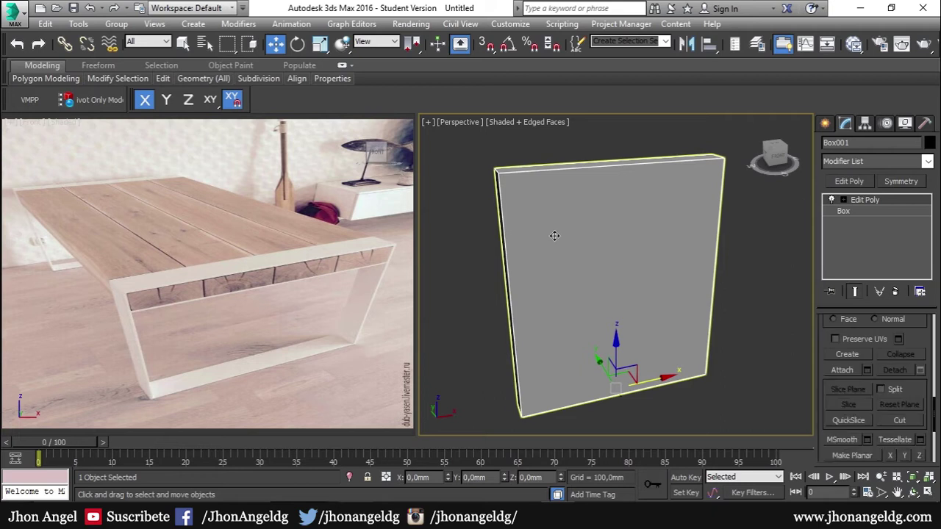
pyautogui.press('2')
pyautogui.scroll(4, 924, 382)
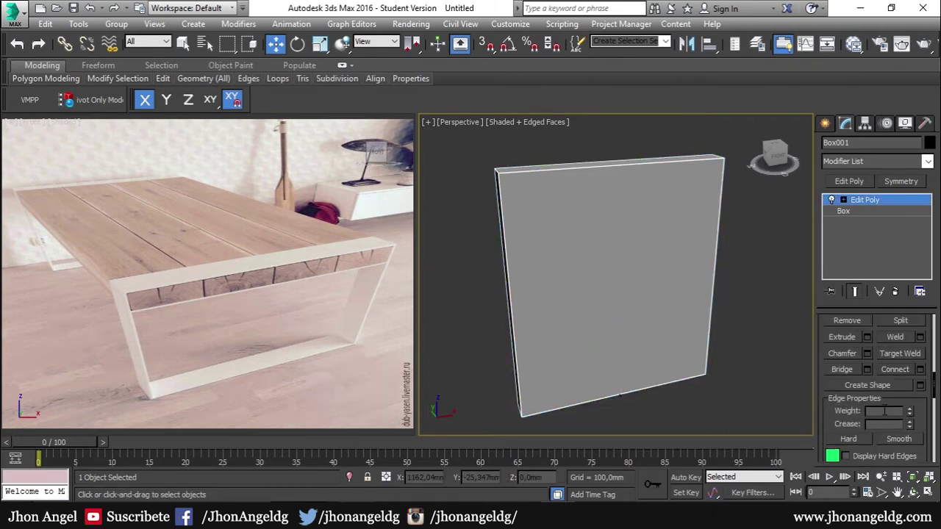
pyautogui.scroll(5, 923, 382)
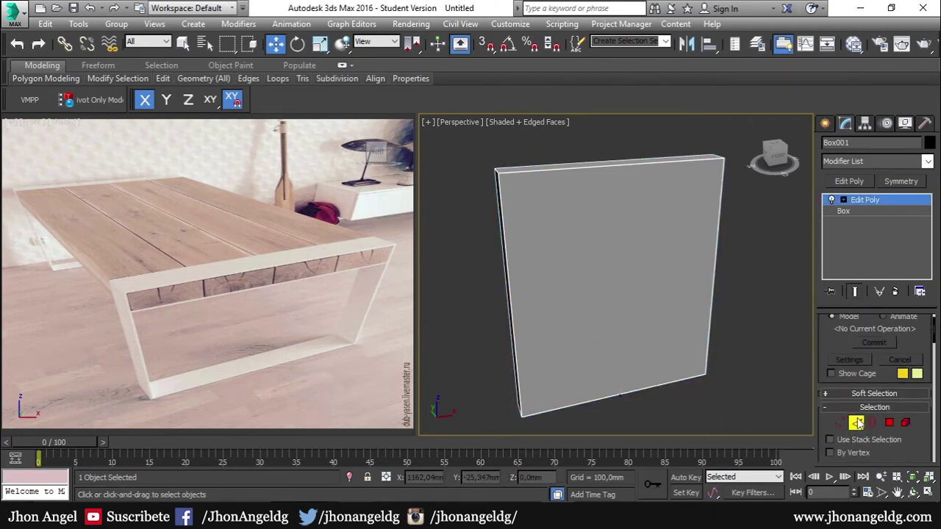
# - Connect the box's vertical edges with 2 segments and a pinch of 96, placing loops near the top and bottom
pyautogui.scroll(-3, 762, 323)
pyautogui.moveTo(763, 316); pyautogui.dragTo(513, 288)
pyautogui.rightClick(510, 269)
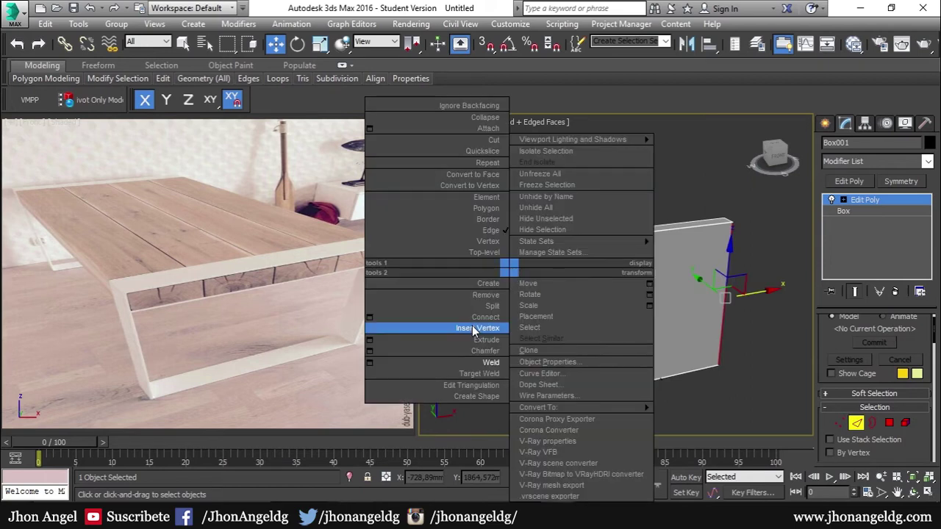
pyautogui.click(369, 317)
pyautogui.scroll(3, 637, 319)
pyautogui.keyDown('alt'); pyautogui.moveTo(638, 320); pyautogui.dragTo(593, 305, button='middle'); pyautogui.keyUp('alt')
pyautogui.click(477, 248)
pyautogui.moveTo(495, 209); pyautogui.dragTo(327, 338)
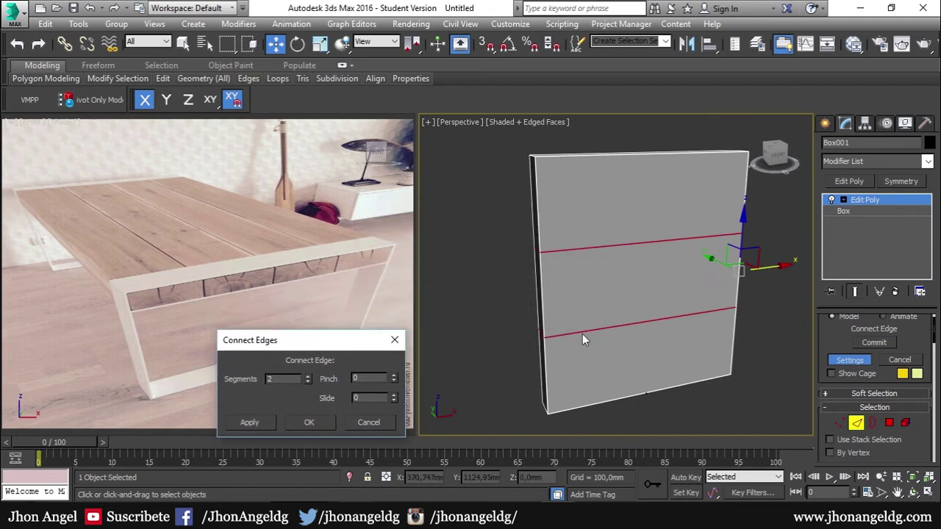
pyautogui.moveTo(393, 376); pyautogui.dragTo(400, 309)
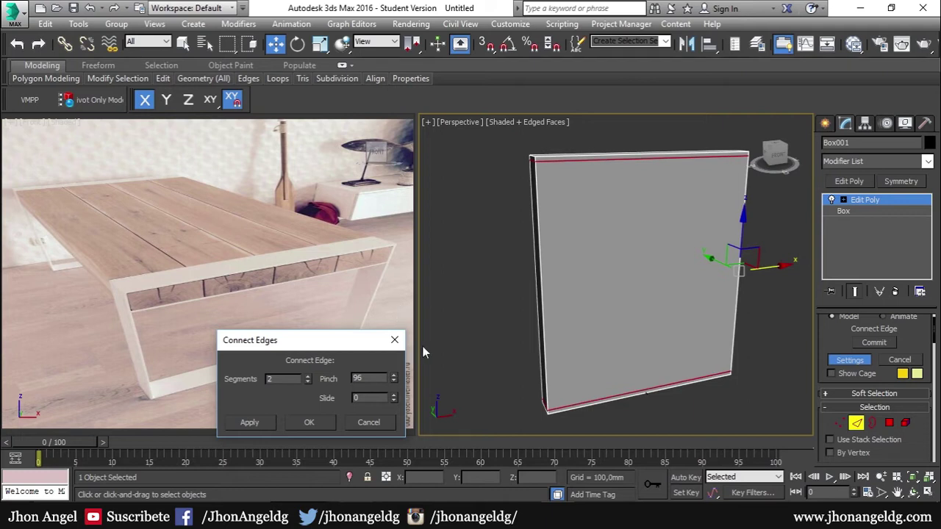
pyautogui.click(310, 423)
# - Connect the box's horizontal width edges with 2 segments and a pinch of 96, placing loops near both sides
pyautogui.moveTo(593, 138); pyautogui.dragTo(610, 441)
pyautogui.rightClick(556, 268)
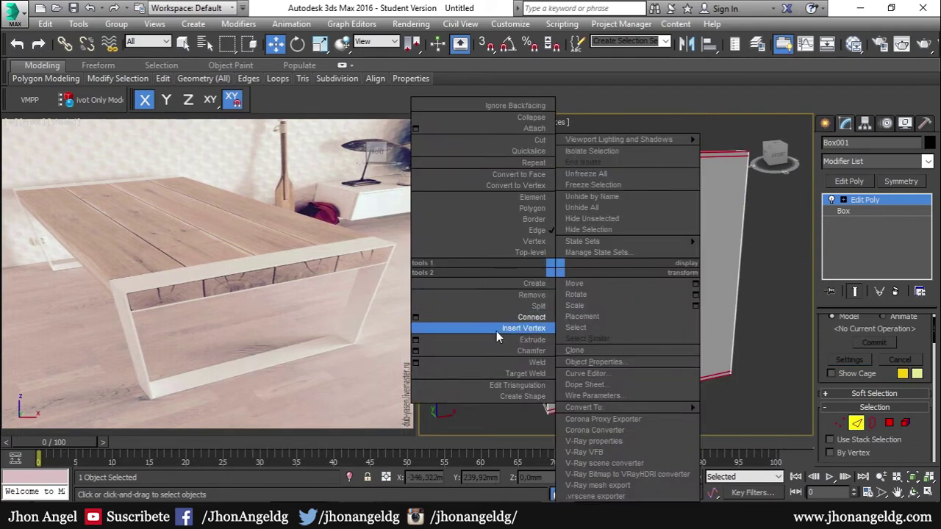
pyautogui.click(416, 318)
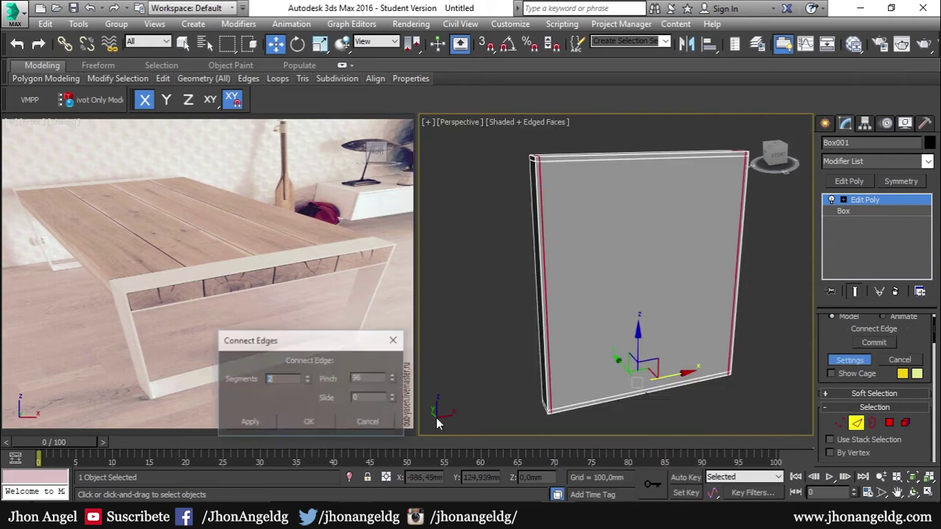
pyautogui.click(311, 421)
# - Connect the vertical edges with 1 segment and zero pinch, and raise the new loop to a height of about 926 mm
pyautogui.moveTo(564, 330); pyautogui.dragTo(524, 312, button='middle')
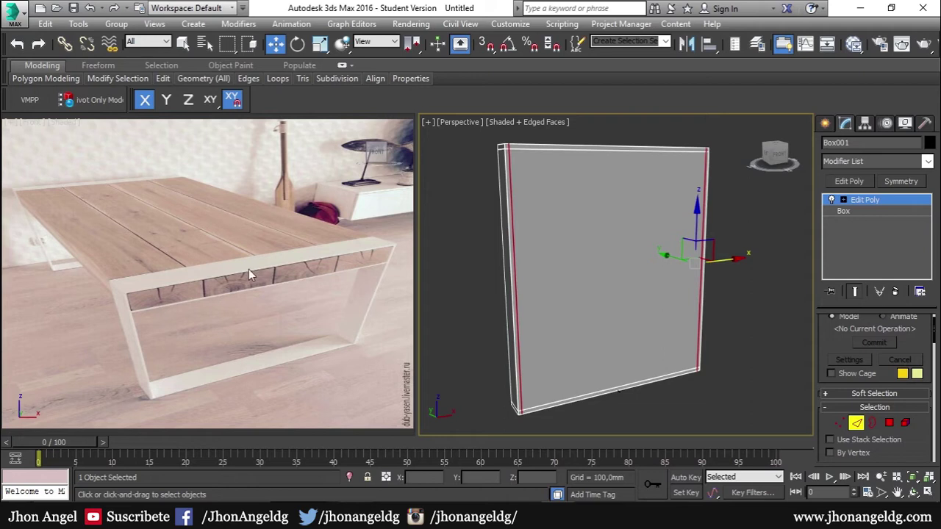
pyautogui.moveTo(566, 267); pyautogui.dragTo(522, 265)
pyautogui.rightClick(532, 256)
pyautogui.click(392, 304)
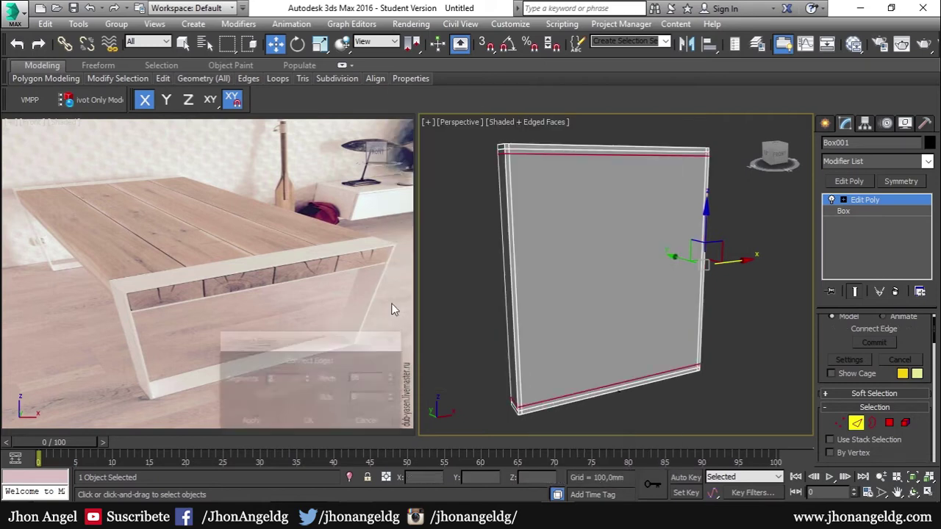
pyautogui.click(307, 382)
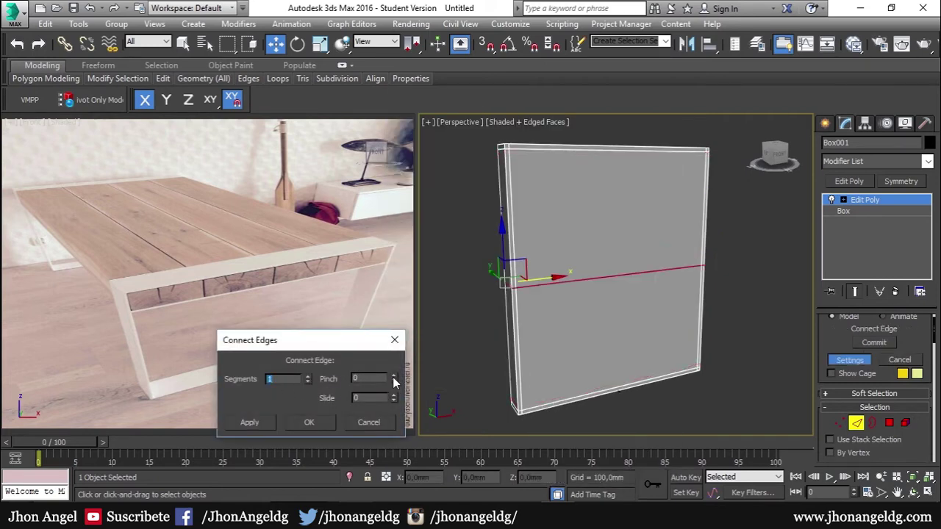
pyautogui.click(310, 423)
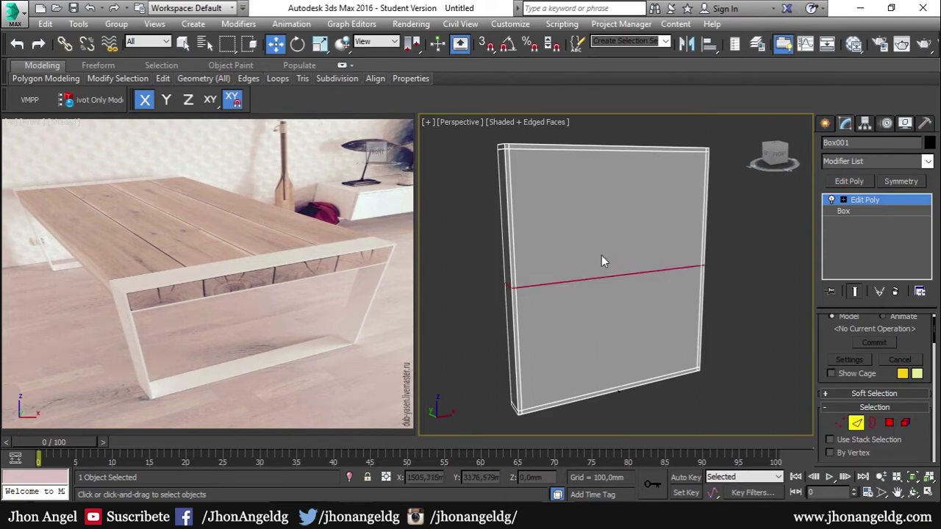
pyautogui.moveTo(610, 240); pyautogui.dragTo(620, 153)
pyautogui.moveTo(606, 194); pyautogui.dragTo(619, 212, button='middle')
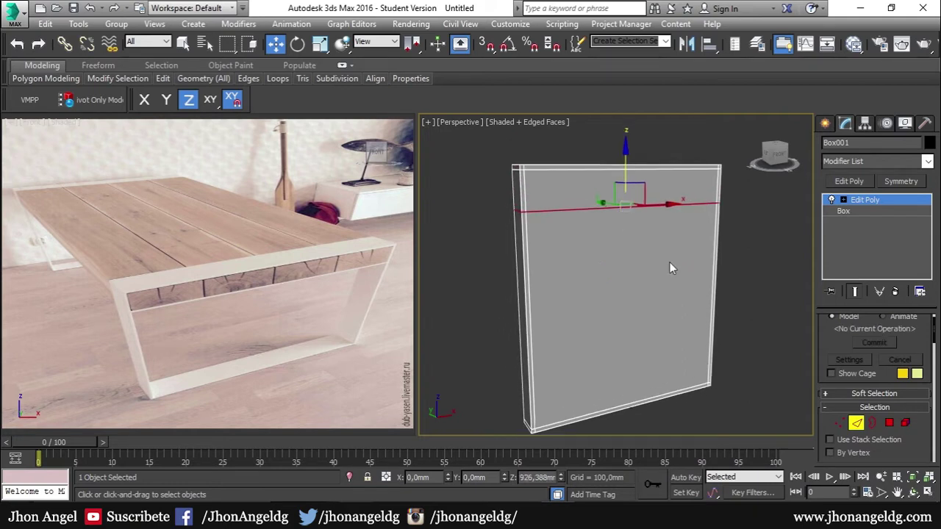
# - Chamfer the raised horizontal edge loop by 10 mm and leave Edge sub-object level
pyautogui.scroll(-10, 864, 406)
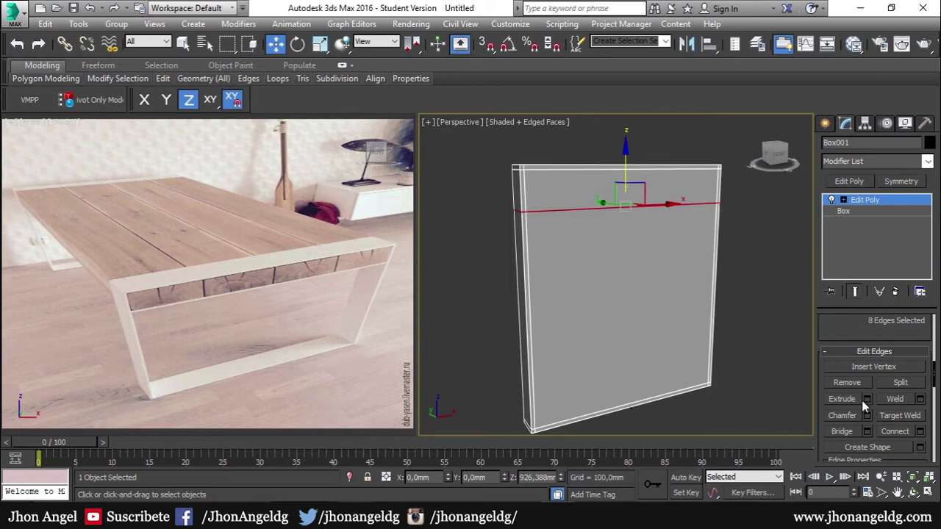
pyautogui.click(868, 416)
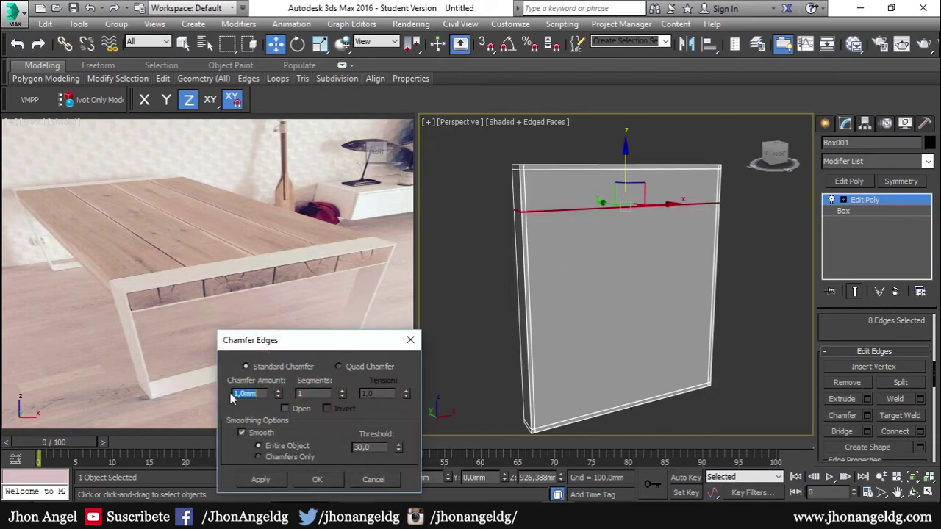
pyautogui.press('Return')
pyautogui.click(317, 479)
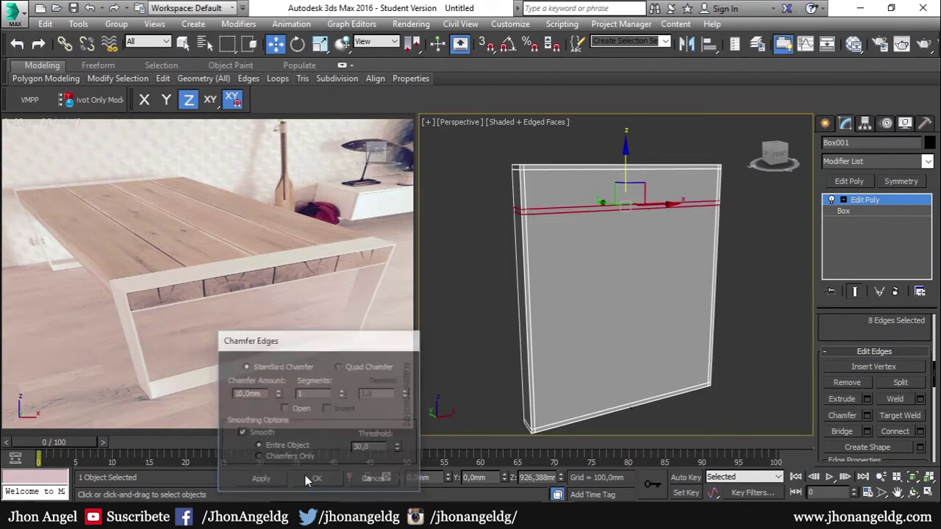
pyautogui.click(875, 198)
pyautogui.click(752, 247)
# - Bridge the upper and lower large panel polygons on the front and back faces to cut two openings through the box
pyautogui.moveTo(667, 294); pyautogui.dragTo(673, 255, button='middle')
pyautogui.keyDown('alt'); pyautogui.moveTo(562, 251); pyautogui.dragTo(557, 282, button='middle'); pyautogui.keyUp('alt')
pyautogui.click(557, 283)
pyautogui.moveTo(590, 319); pyautogui.dragTo(576, 292, button='middle')
pyautogui.press('4')
pyautogui.scroll(3, 875, 400)
pyautogui.scroll(3, 882, 401)
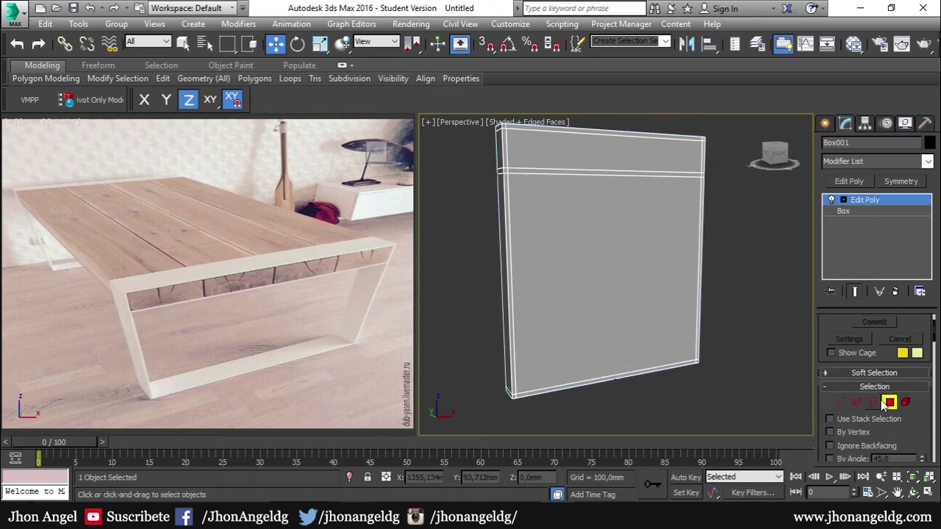
pyautogui.click(600, 252)
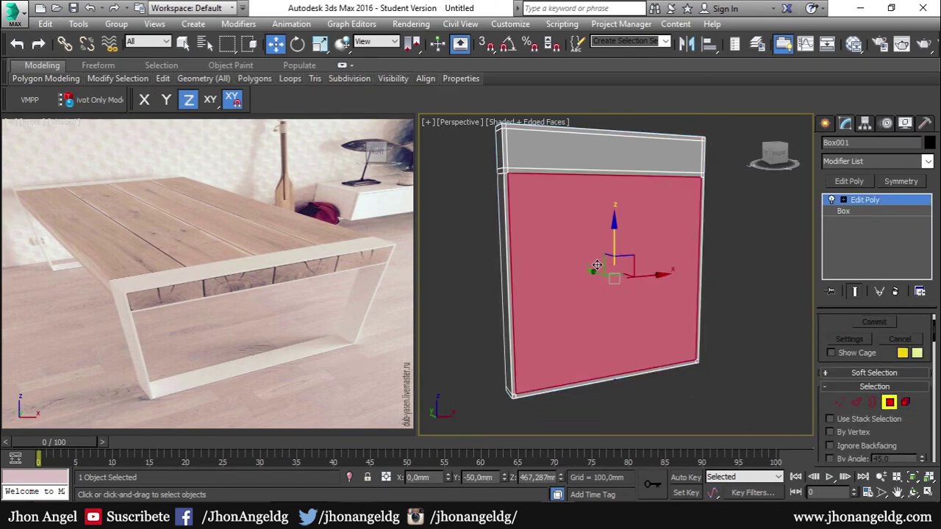
pyautogui.moveTo(597, 266); pyautogui.dragTo(579, 298, button='middle')
pyautogui.keyDown('ctrl'); pyautogui.click(585, 184); pyautogui.keyUp('ctrl')
pyautogui.keyDown('alt'); pyautogui.moveTo(551, 246); pyautogui.dragTo(684, 246, button='middle'); pyautogui.keyUp('alt')
pyautogui.keyDown('ctrl'); pyautogui.click(618, 185); pyautogui.keyUp('ctrl')
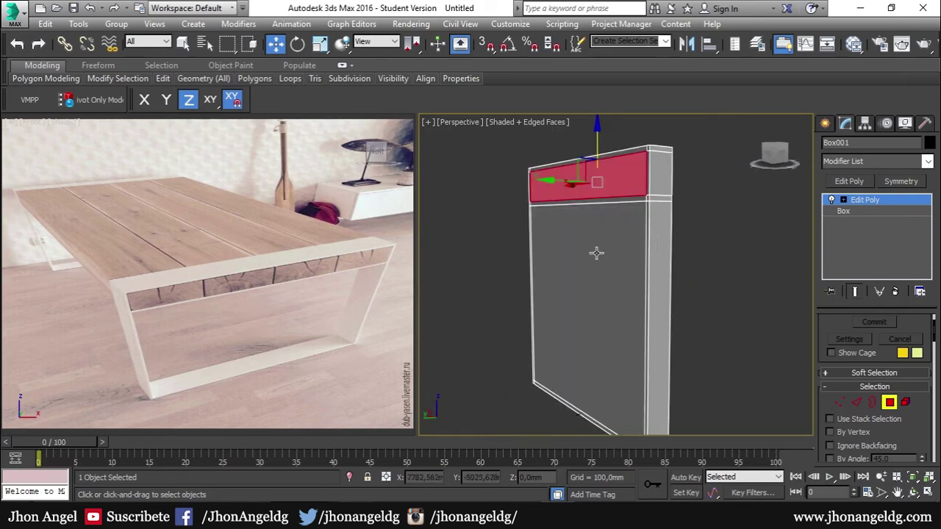
pyautogui.keyDown('ctrl'); pyautogui.click(595, 259); pyautogui.keyUp('ctrl')
pyautogui.keyDown('alt'); pyautogui.moveTo(638, 342); pyautogui.dragTo(569, 351, button='middle'); pyautogui.keyUp('alt')
pyautogui.scroll(-7, 925, 383)
pyautogui.scroll(-2, 880, 409)
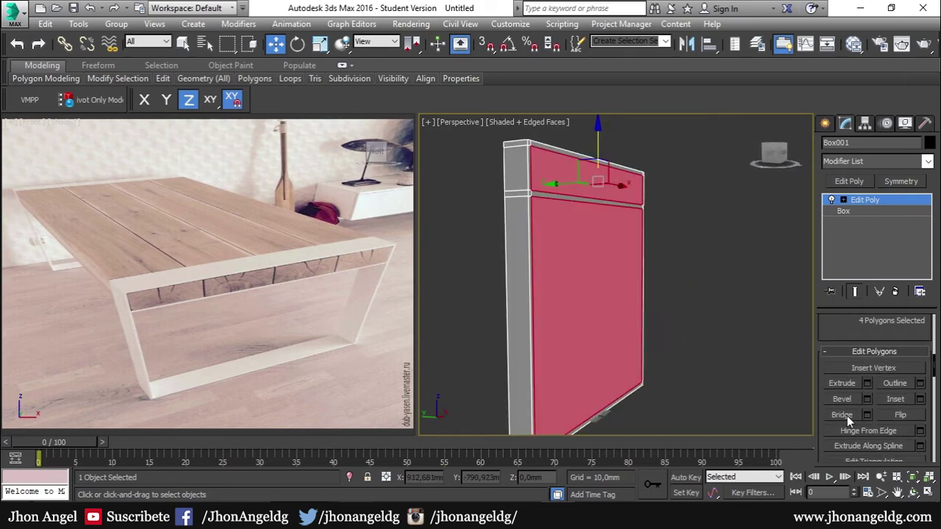
pyautogui.click(847, 417)
pyautogui.keyDown('alt'); pyautogui.moveTo(661, 309); pyautogui.dragTo(676, 296, button='middle'); pyautogui.keyUp('alt')
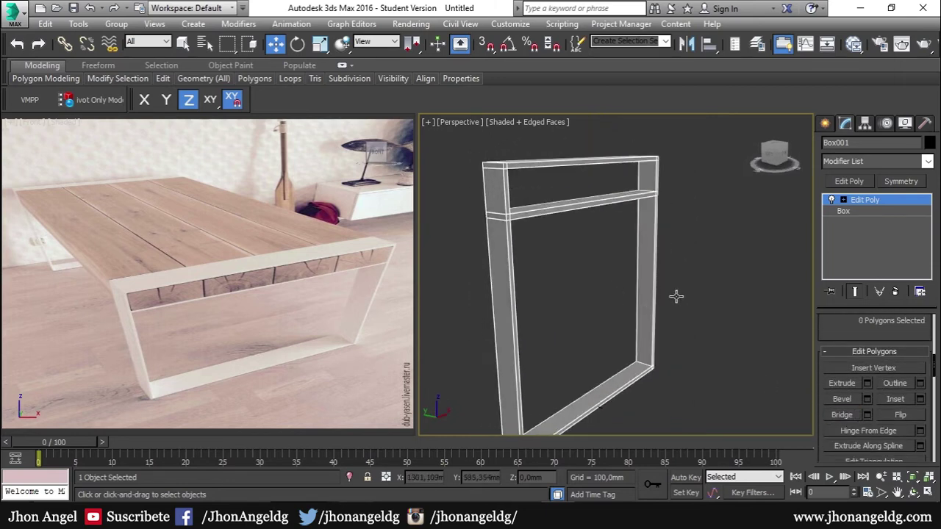
# - Leave Polygon level, deselect the frame and inspect its openings with the edge display toggled off and on
pyautogui.click(898, 196)
pyautogui.keyDown('alt'); pyautogui.moveTo(614, 272); pyautogui.dragTo(631, 290, button='middle'); pyautogui.keyUp('alt')
pyautogui.click(577, 280)
pyautogui.press('F4')
pyautogui.press('F4')
pyautogui.keyDown('alt'); pyautogui.moveTo(631, 290); pyautogui.dragTo(636, 347, button='middle'); pyautogui.keyUp('alt')
# - Detach the top polygon of the frame's middle crossbar as a cloned separate object, and leave Polygon level
pyautogui.click(603, 210)
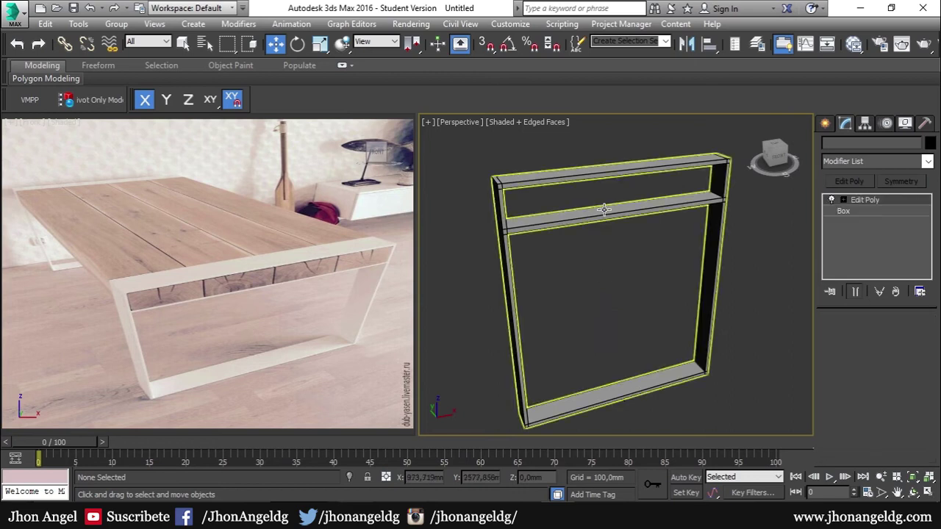
pyautogui.moveTo(623, 253); pyautogui.dragTo(596, 252, button='middle')
pyautogui.scroll(-2, 891, 366)
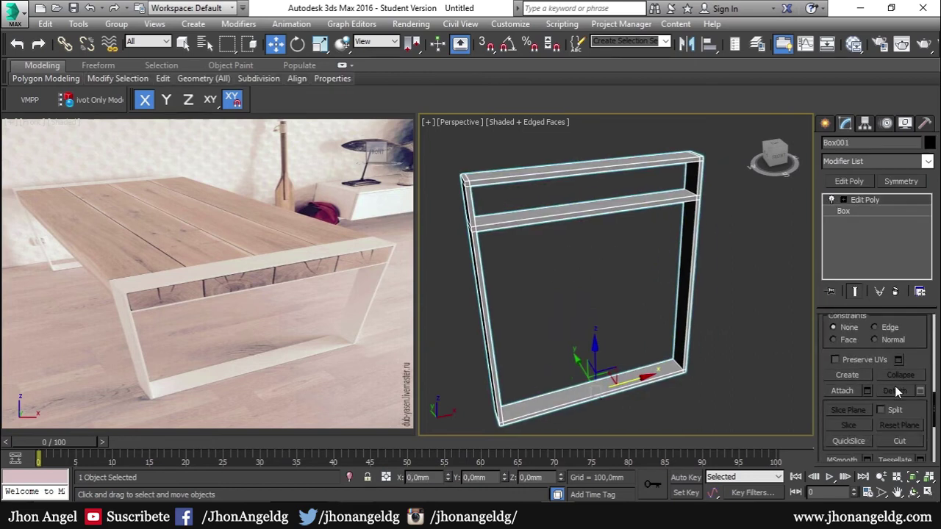
pyautogui.moveTo(555, 293); pyautogui.dragTo(584, 322, button='middle')
pyautogui.press('4')
pyautogui.click(628, 236)
pyautogui.keyDown('alt'); pyautogui.moveTo(632, 253); pyautogui.dragTo(650, 290, button='middle'); pyautogui.keyUp('alt')
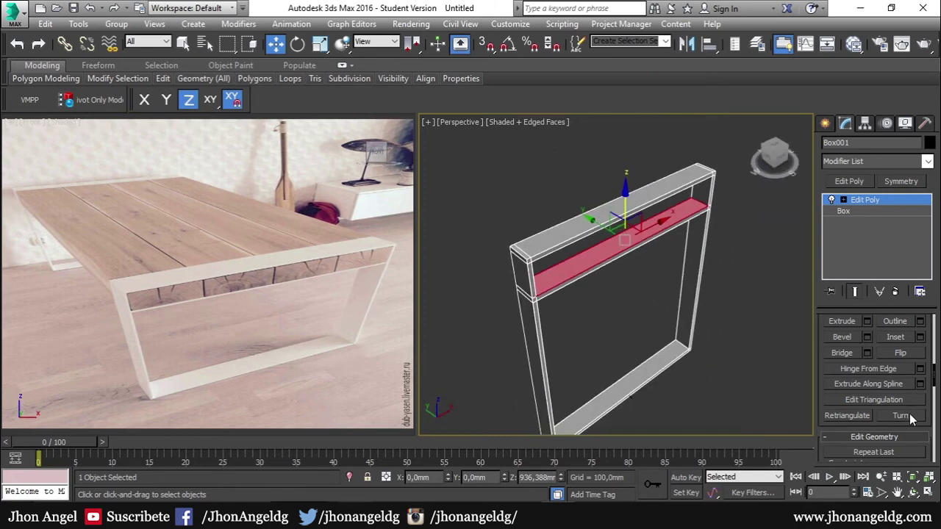
pyautogui.scroll(-10, 912, 419)
pyautogui.scroll(6, 913, 415)
pyautogui.scroll(8, 914, 416)
pyautogui.scroll(-10, 915, 375)
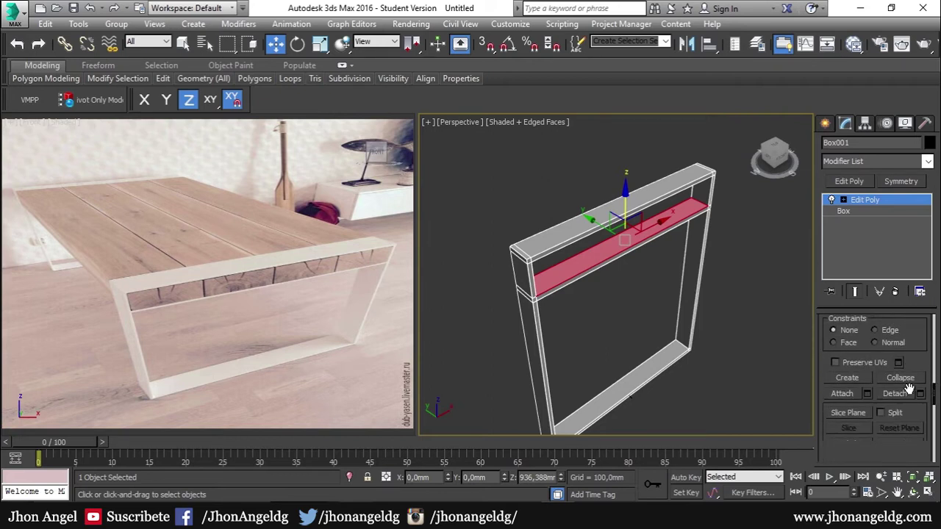
pyautogui.click(909, 394)
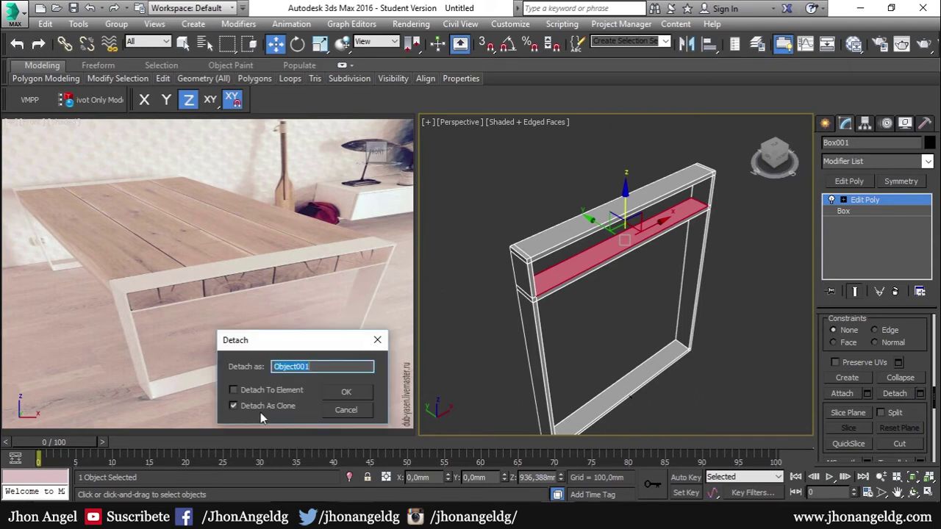
pyautogui.click(340, 393)
pyautogui.click(873, 206)
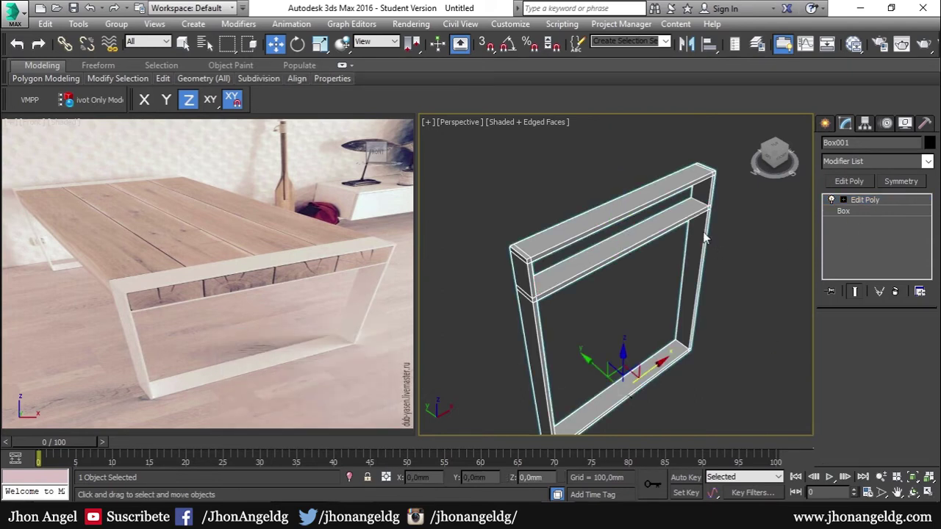
# - Select the detached strip above the crossbar and isolate it
pyautogui.click(708, 237)
pyautogui.scroll(4, 704, 206)
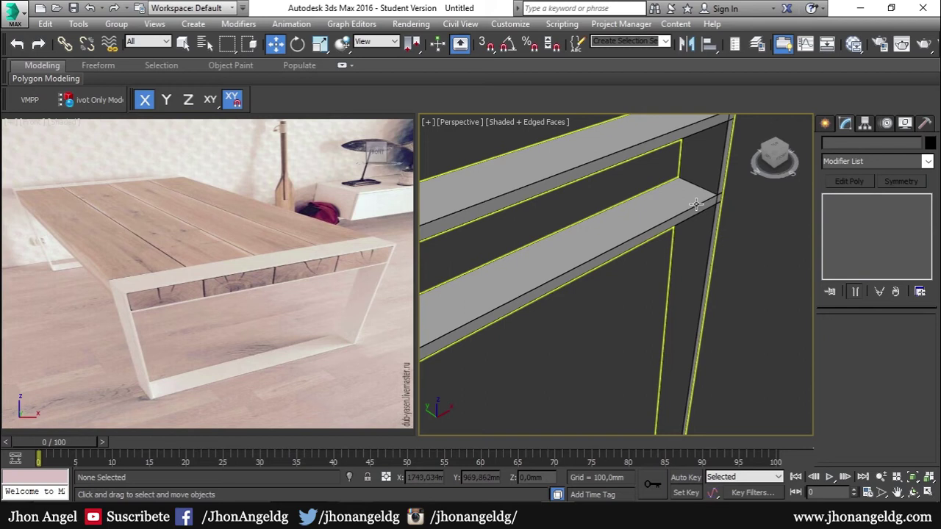
pyautogui.click(696, 204)
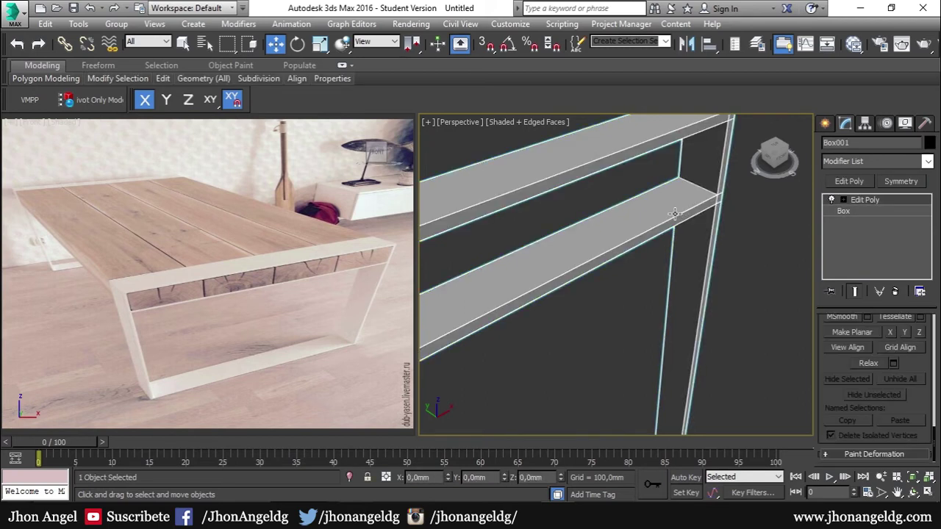
pyautogui.click(679, 214)
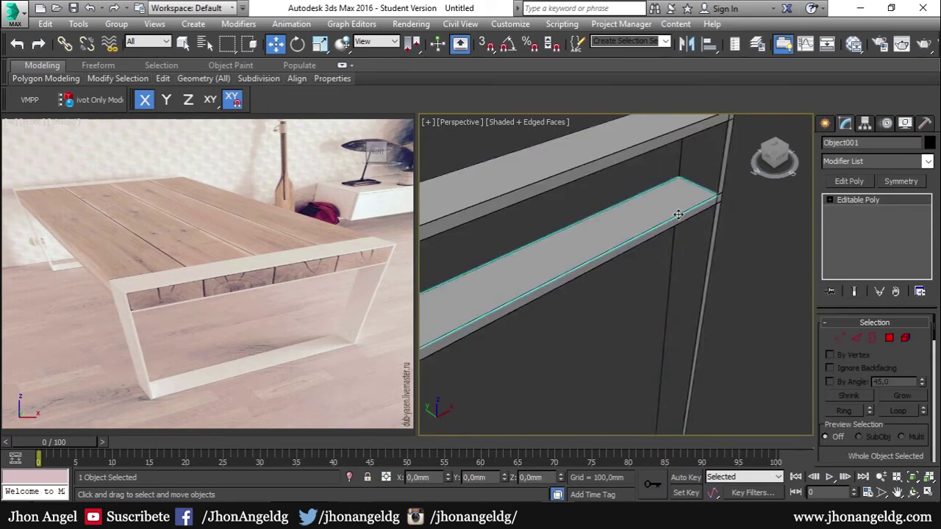
pyautogui.scroll(-4, 679, 214)
pyautogui.click(349, 477)
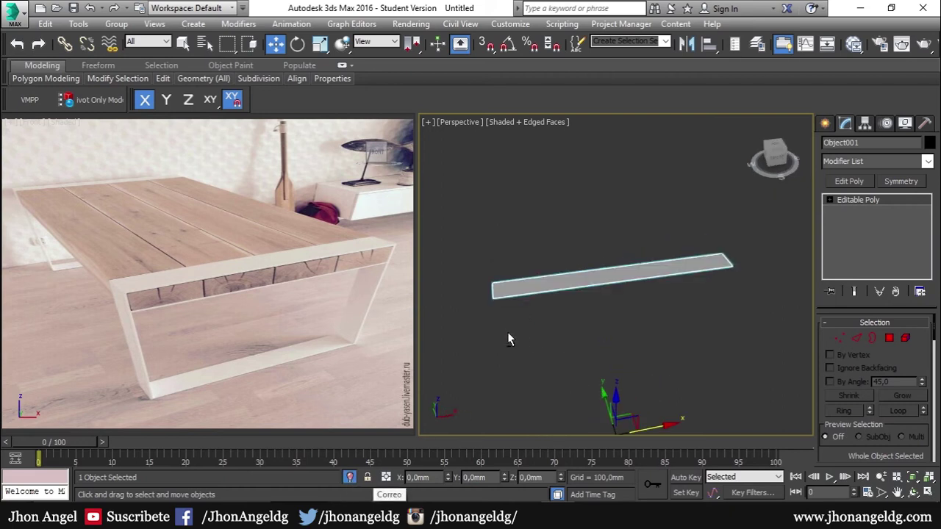
# - Connect the strip's two long edges with 3 segments and zero pinch, dividing it into four equal planks
pyautogui.press('2')
pyautogui.moveTo(601, 224); pyautogui.dragTo(604, 325)
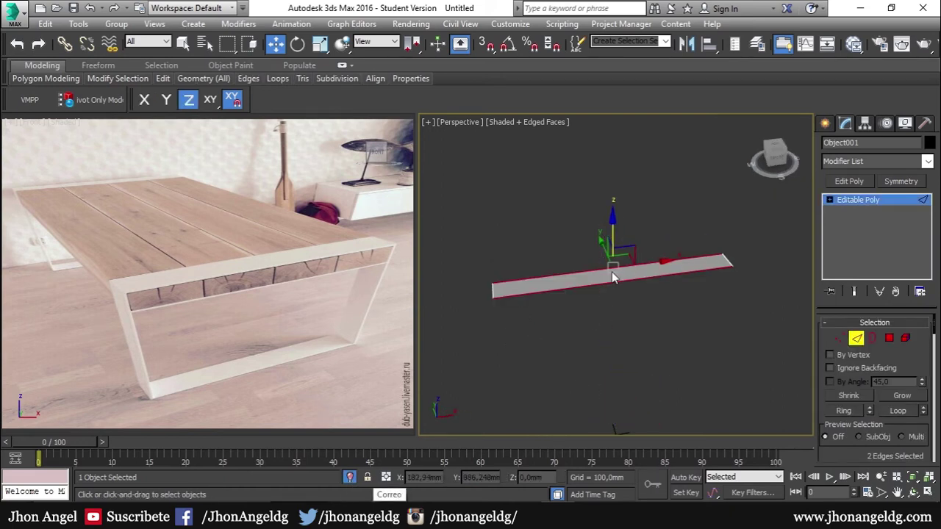
pyautogui.rightClick(608, 268)
pyautogui.click(467, 318)
pyautogui.click(462, 230)
pyautogui.click(463, 229)
pyautogui.moveTo(486, 193); pyautogui.dragTo(424, 331)
pyautogui.scroll(3, 625, 272)
pyautogui.moveTo(630, 278); pyautogui.dragTo(659, 249, button='middle')
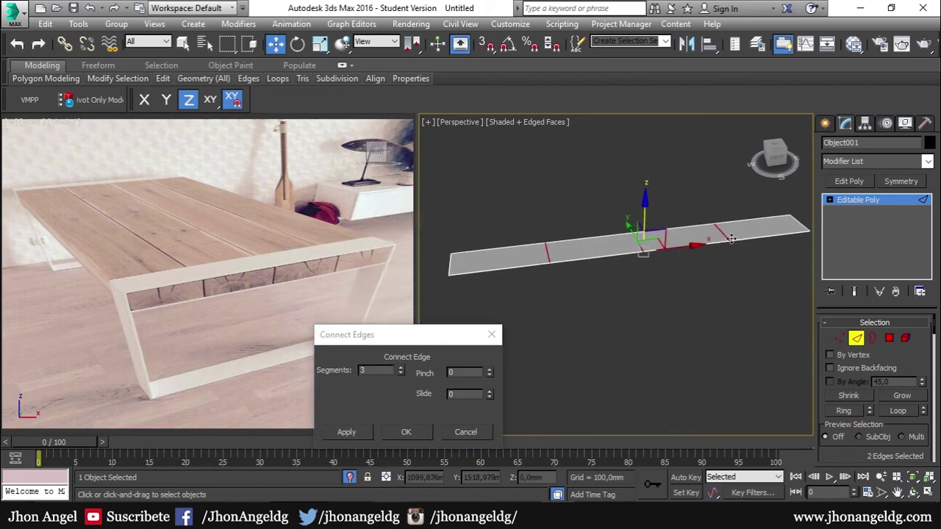
pyautogui.click(390, 433)
# - Chamfer the strip's three dividing edges by 2 mm with 1 segment and clear the edge selection
pyautogui.moveTo(497, 320); pyautogui.dragTo(508, 324, button='middle')
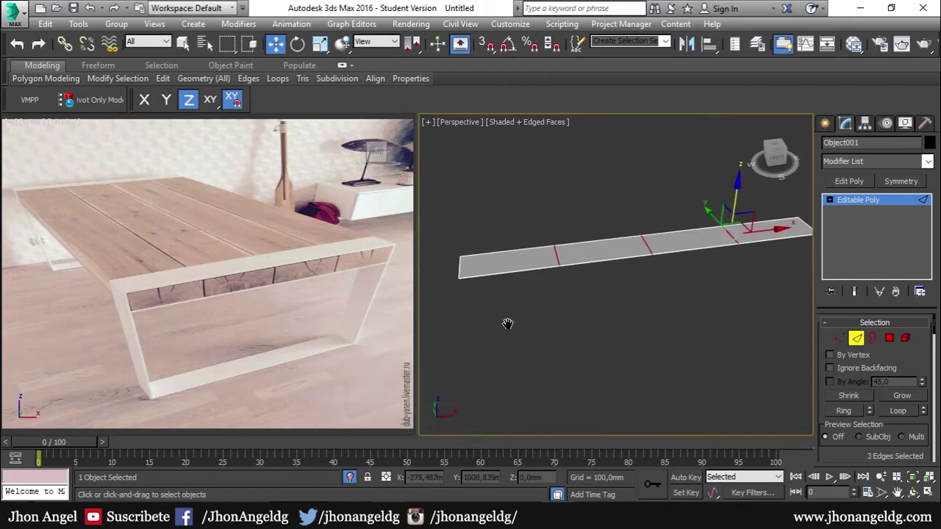
pyautogui.keyDown('alt'); pyautogui.moveTo(611, 305); pyautogui.dragTo(592, 362, button='middle'); pyautogui.keyUp('alt')
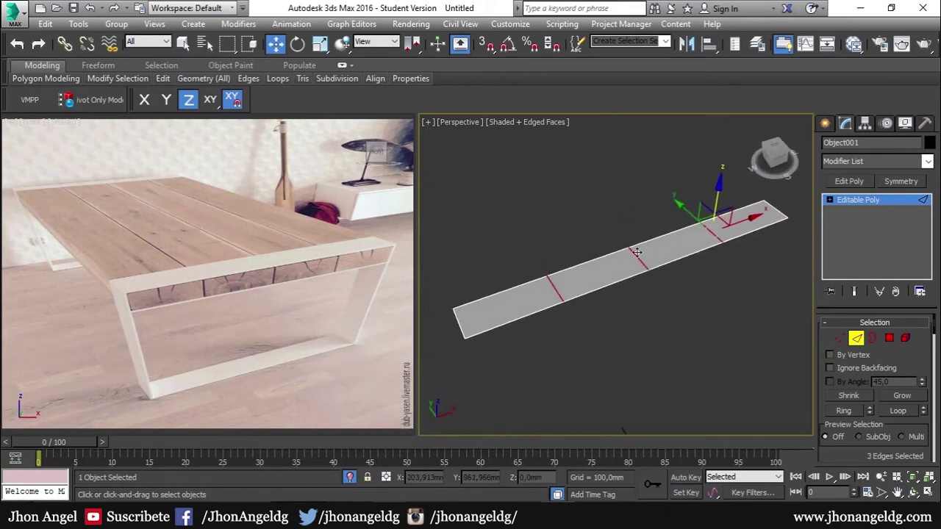
pyautogui.scroll(-5, 897, 410)
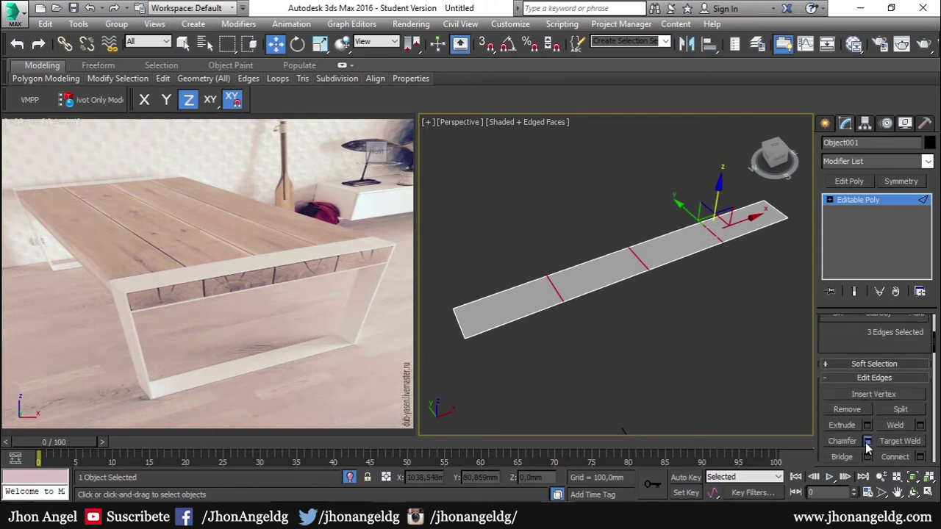
pyautogui.click(867, 441)
pyautogui.write('3')
pyautogui.press('Return')
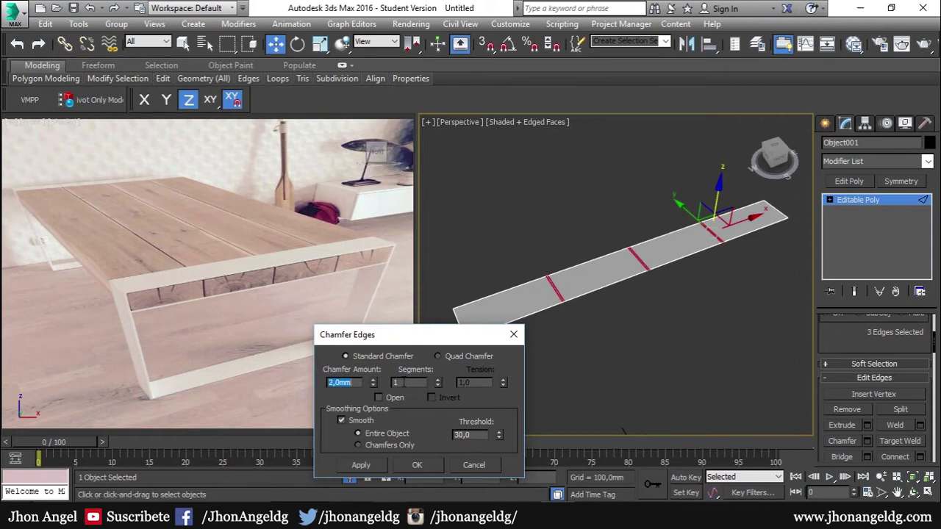
pyautogui.click(404, 466)
pyautogui.click(580, 340)
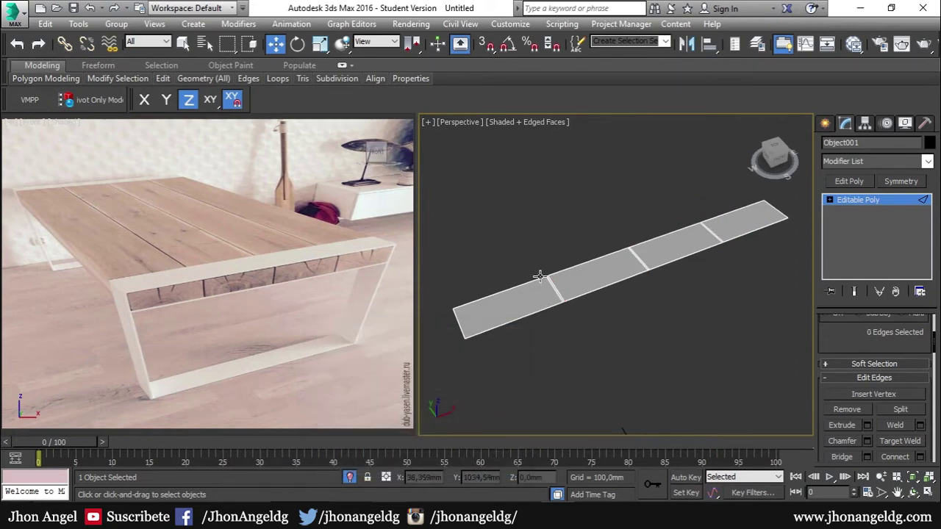
# - Undo the last edge deselection and the chamfer on the strip's dividing edges
pyautogui.scroll(4, 538, 277)
pyautogui.scroll(-4, 630, 305)
pyautogui.keyDown('alt'); pyautogui.moveTo(630, 305); pyautogui.dragTo(523, 312, button='middle'); pyautogui.keyUp('alt')
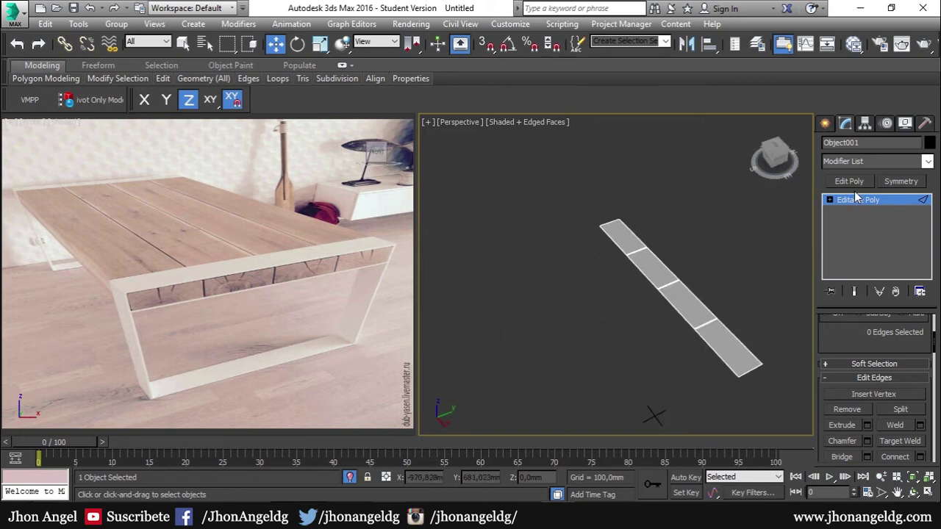
pyautogui.hotkey('ctrl', 'z')
pyautogui.keyDown('alt'); pyautogui.moveTo(617, 283); pyautogui.dragTo(636, 246, button='middle'); pyautogui.keyUp('alt')
pyautogui.scroll(4, 622, 273)
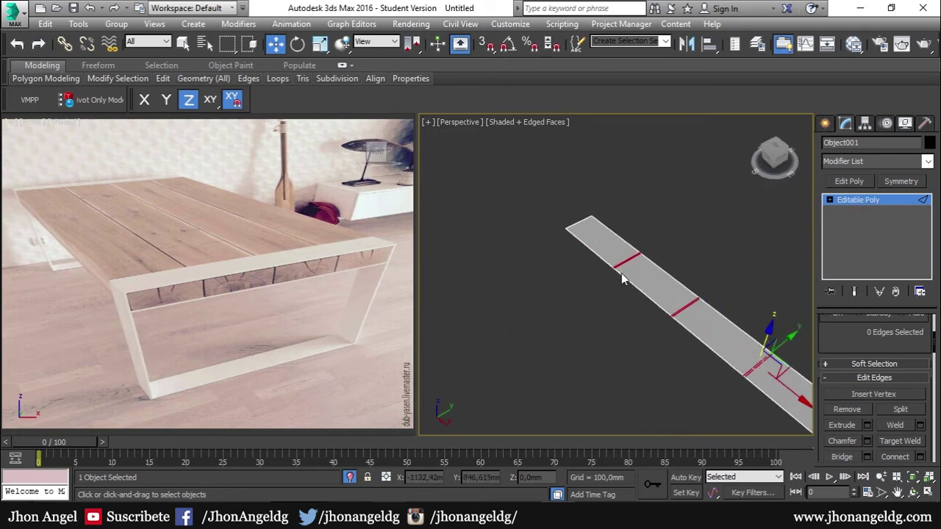
pyautogui.scroll(3, 652, 255)
pyautogui.click(701, 222)
pyautogui.hotkey('ctrl', 'z')
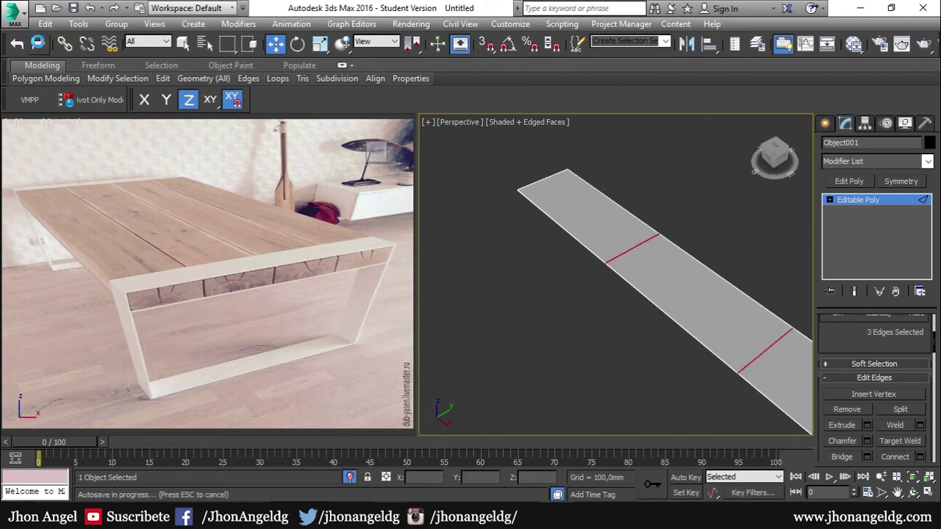
# - Create a box about 232 by 100 mm and 100 mm high, snapped over the strip's first plank segment
pyautogui.click(856, 202)
pyautogui.click(685, 233)
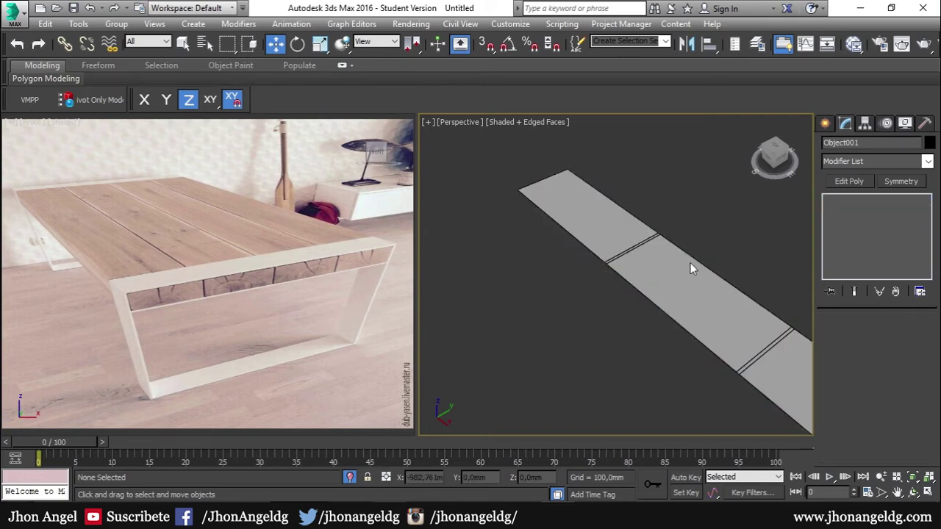
pyautogui.press('F5')
pyautogui.click(826, 125)
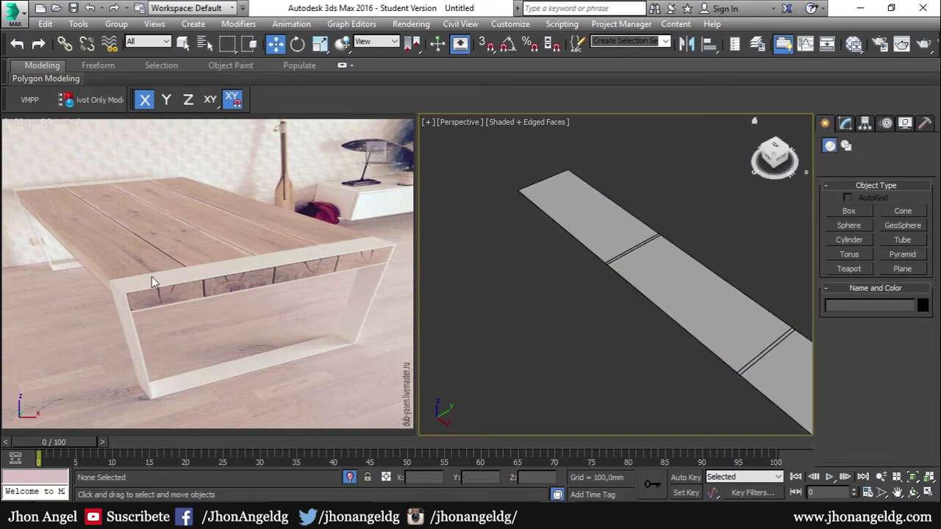
pyautogui.click(838, 208)
pyautogui.moveTo(548, 269); pyautogui.dragTo(545, 275, button='middle')
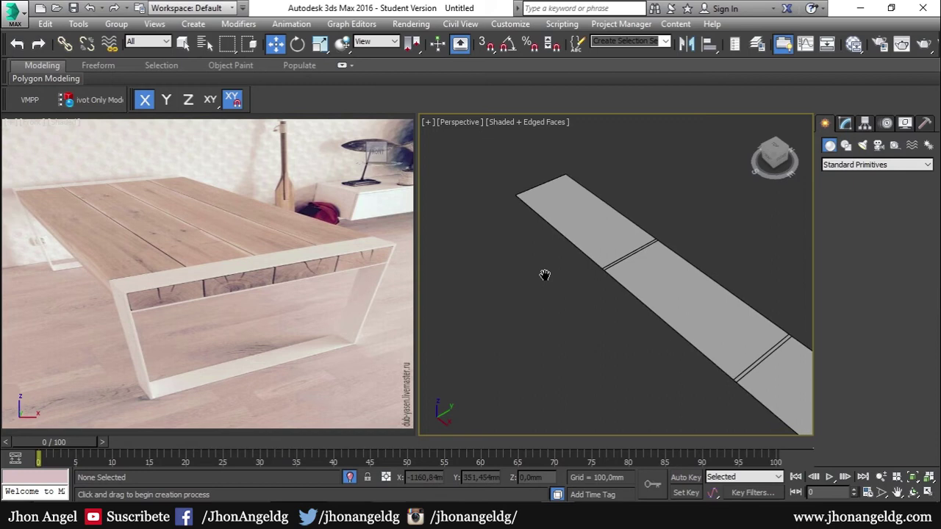
pyautogui.press('s')
pyautogui.moveTo(515, 194); pyautogui.dragTo(659, 237)
pyautogui.click(652, 155)
pyautogui.press('w')
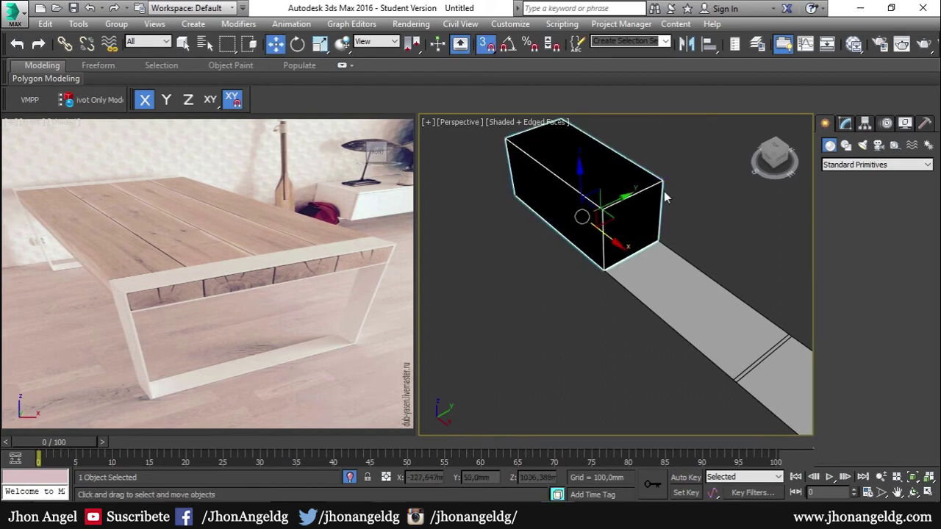
# - Show the new box in the Top view and add an Edit Poly modifier to it
pyautogui.moveTo(666, 198); pyautogui.dragTo(658, 217, button='middle')
pyautogui.press('t')
pyautogui.press('z')
pyautogui.click(844, 123)
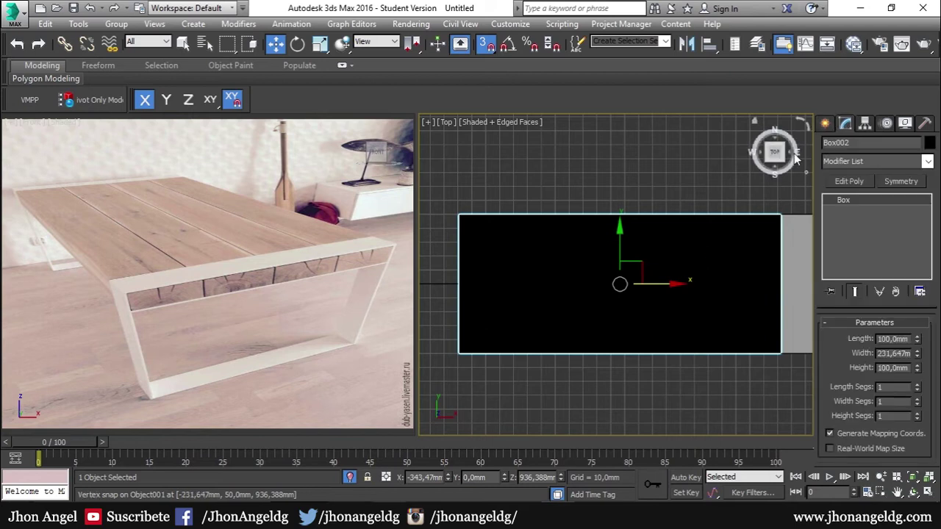
pyautogui.click(849, 182)
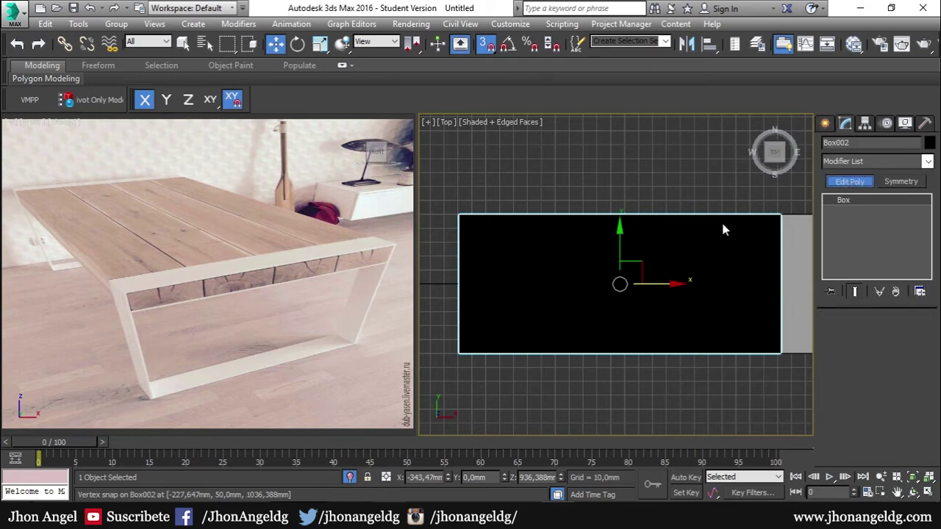
# - Move the box's end vertices along X, snapped to the near side of the first gap, and leave Vertex level
pyautogui.press('1')
pyautogui.moveTo(693, 329); pyautogui.dragTo(603, 342, button='middle')
pyautogui.moveTo(608, 397); pyautogui.dragTo(729, 219)
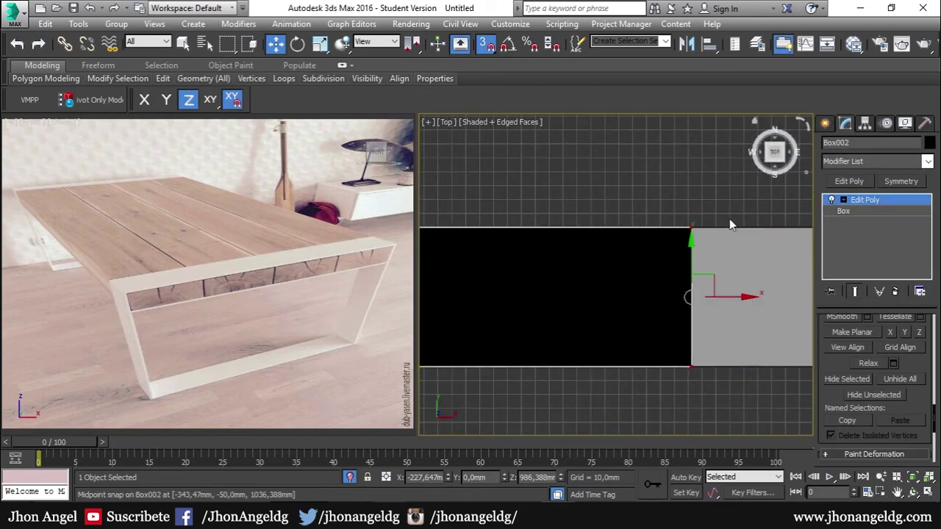
pyautogui.moveTo(714, 288); pyautogui.dragTo(664, 301, button='middle')
pyautogui.press('F3')
pyautogui.scroll(4, 661, 301)
pyautogui.press('s')
pyautogui.press('s')
pyautogui.moveTo(655, 319); pyautogui.dragTo(611, 183)
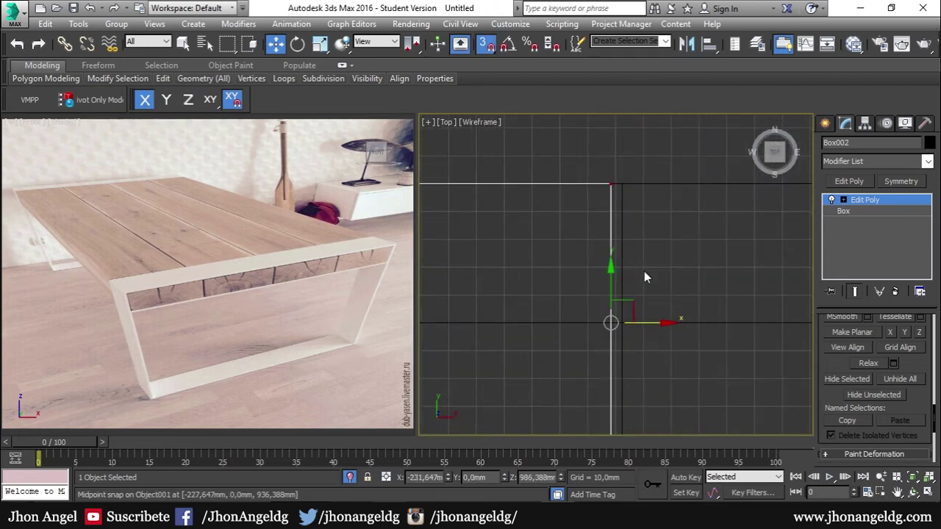
pyautogui.scroll(-2, 644, 278)
pyautogui.moveTo(627, 276); pyautogui.dragTo(610, 279, button='middle')
pyautogui.press('1')
# - Assign the Material base material to the box in the perspective view
pyautogui.moveTo(632, 358); pyautogui.dragTo(544, 223, button='middle')
pyautogui.press('p')
pyautogui.scroll(-5, 609, 330)
pyautogui.press('F3')
pyautogui.scroll(4, 639, 336)
pyautogui.moveTo(622, 372); pyautogui.dragTo(596, 339, button='middle')
pyautogui.press('m')
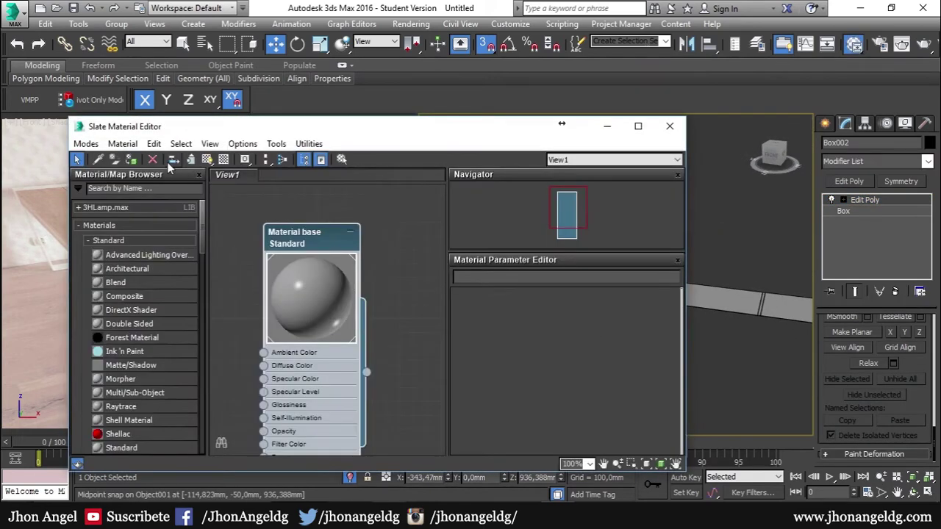
pyautogui.click(671, 127)
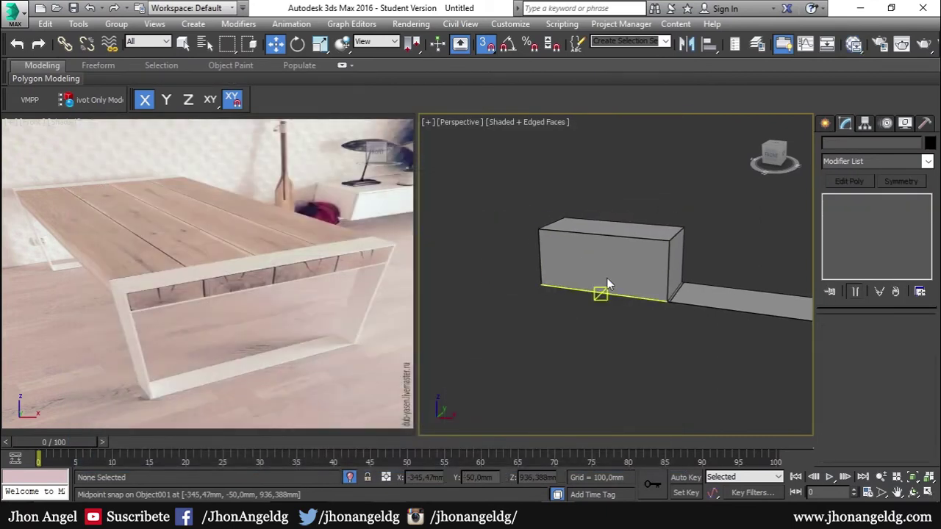
# - Select the box and exit isolation to show the whole frame around it
pyautogui.click(606, 279)
pyautogui.click(350, 478)
pyautogui.keyDown('alt'); pyautogui.moveTo(557, 316); pyautogui.dragTo(531, 254, button='middle'); pyautogui.keyUp('alt')
pyautogui.scroll(5, 531, 254)
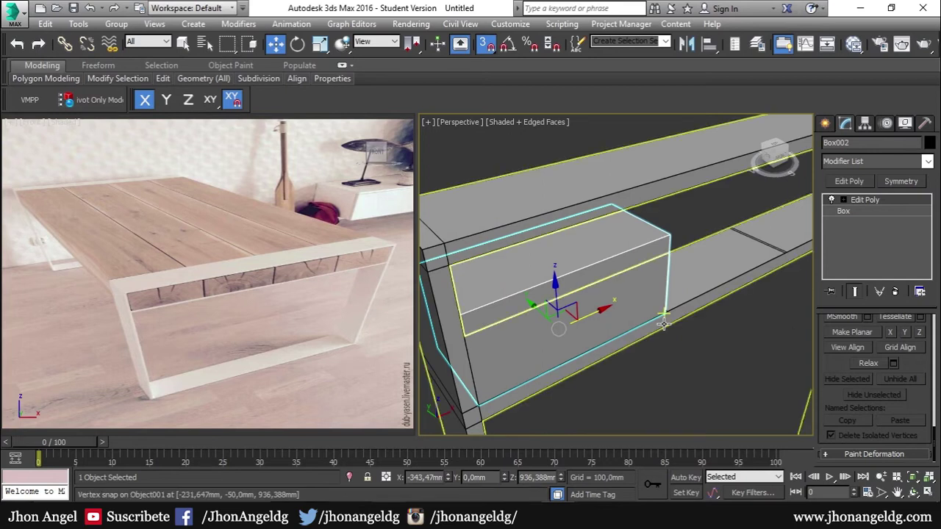
# - Raise the box's top polygon along Z, snapped to the underside of the frame's top crossbar, and leave Polygon level
pyautogui.press('4')
pyautogui.click(607, 252)
pyautogui.keyDown('alt'); pyautogui.moveTo(676, 319); pyautogui.dragTo(638, 348, button='middle'); pyautogui.keyUp('alt')
pyautogui.press('s')
pyautogui.moveTo(650, 299); pyautogui.dragTo(523, 291)
pyautogui.press('s')
pyautogui.rightClick(483, 46)
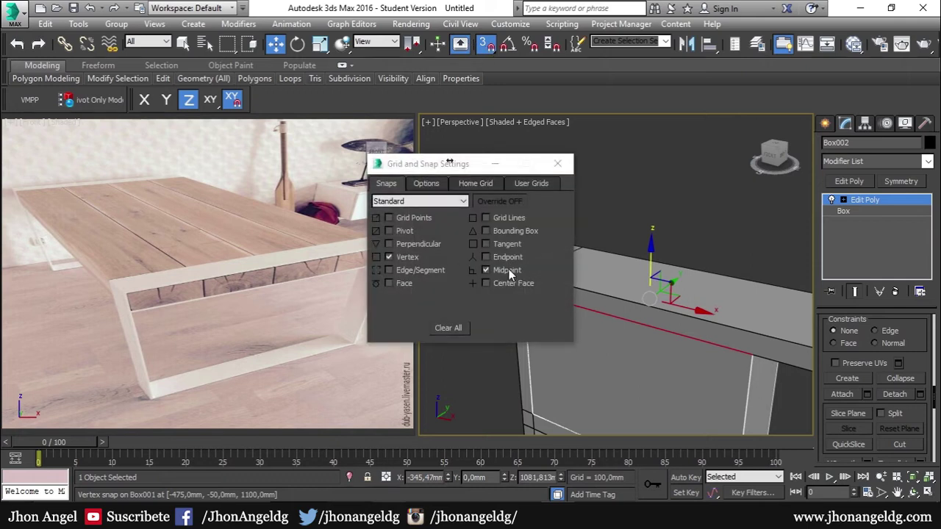
pyautogui.click(559, 164)
pyautogui.keyDown('alt'); pyautogui.moveTo(616, 374); pyautogui.dragTo(471, 337, button='middle'); pyautogui.keyUp('alt')
pyautogui.scroll(-3, 624, 235)
pyautogui.moveTo(624, 235); pyautogui.dragTo(599, 197, button='middle')
pyautogui.keyDown('alt'); pyautogui.moveTo(599, 197); pyautogui.dragTo(594, 175, button='middle'); pyautogui.keyUp('alt')
pyautogui.click(872, 202)
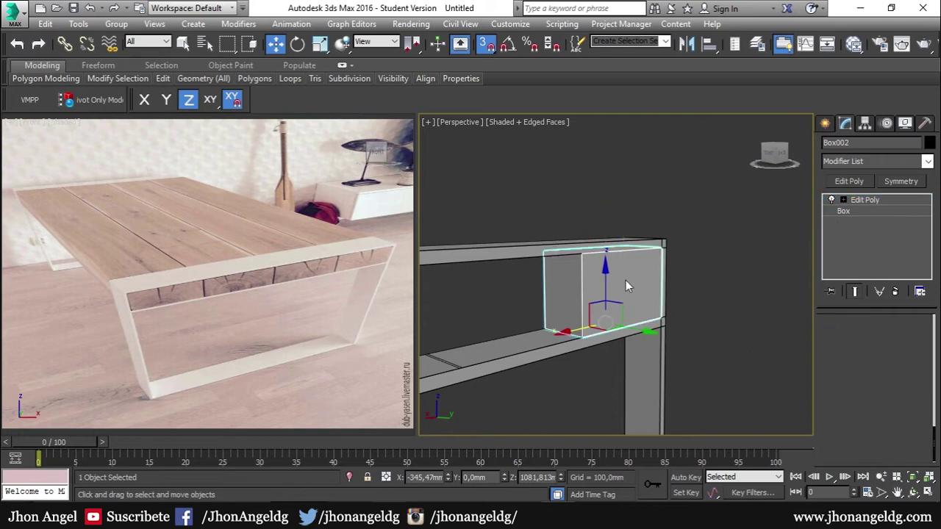
# - Lengthen the box by moving its rear polygon along Y, without snapping, to about Y 399 mm
pyautogui.press('4')
pyautogui.click(632, 321)
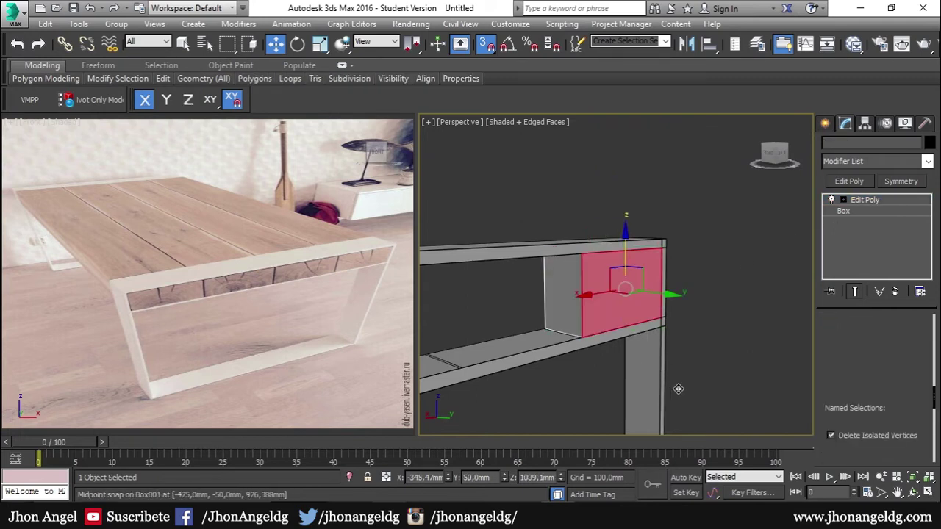
pyautogui.scroll(-4, 691, 349)
pyautogui.press('z')
pyautogui.scroll(-3, 700, 365)
pyautogui.keyDown('alt'); pyautogui.moveTo(700, 366); pyautogui.dragTo(757, 428, button='middle'); pyautogui.keyUp('alt')
pyautogui.moveTo(691, 311)
pyautogui.mouseDown()
pyautogui.moveTo(800, 333)
pyautogui.moveTo(700, 316)
pyautogui.mouseUp()
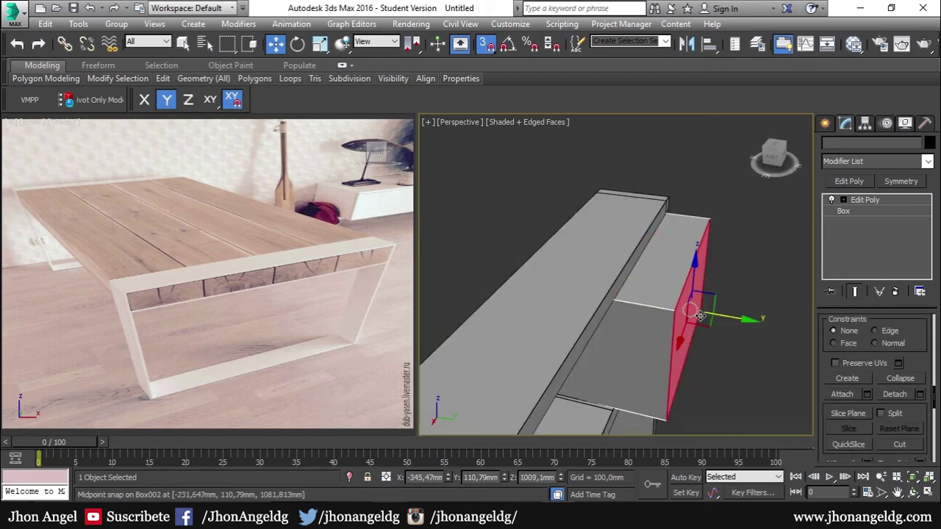
pyautogui.scroll(-4, 701, 316)
pyautogui.moveTo(628, 281); pyautogui.dragTo(588, 271, button='middle')
pyautogui.press('s')
pyautogui.hotkey('ctrl', 'z')
pyautogui.moveTo(686, 301); pyautogui.dragTo(789, 314)
# - Leave Polygon level and examine how the lengthened block fits inside the frame from several sides
pyautogui.keyDown('alt'); pyautogui.moveTo(649, 331); pyautogui.dragTo(818, 299, button='middle'); pyautogui.keyUp('alt')
pyautogui.press('z')
pyautogui.scroll(-4, 734, 346)
pyautogui.moveTo(734, 346); pyautogui.dragTo(600, 315, button='middle')
pyautogui.press('z')
pyautogui.scroll(-5, 662, 308)
pyautogui.scroll(4, 617, 315)
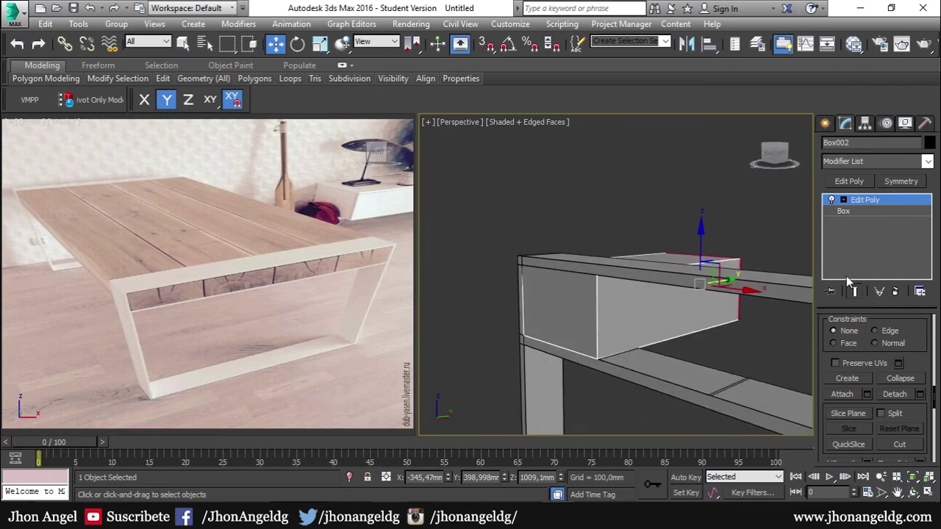
pyautogui.click(870, 202)
pyautogui.keyDown('alt'); pyautogui.moveTo(717, 310); pyautogui.dragTo(466, 324, button='middle'); pyautogui.keyUp('alt')
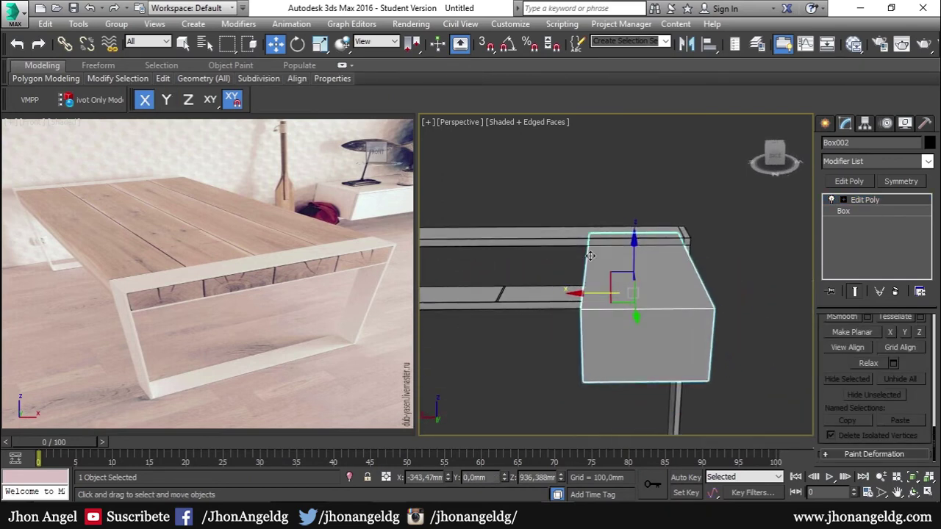
pyautogui.scroll(4, 617, 232)
pyautogui.moveTo(694, 245); pyautogui.dragTo(572, 249, button='middle')
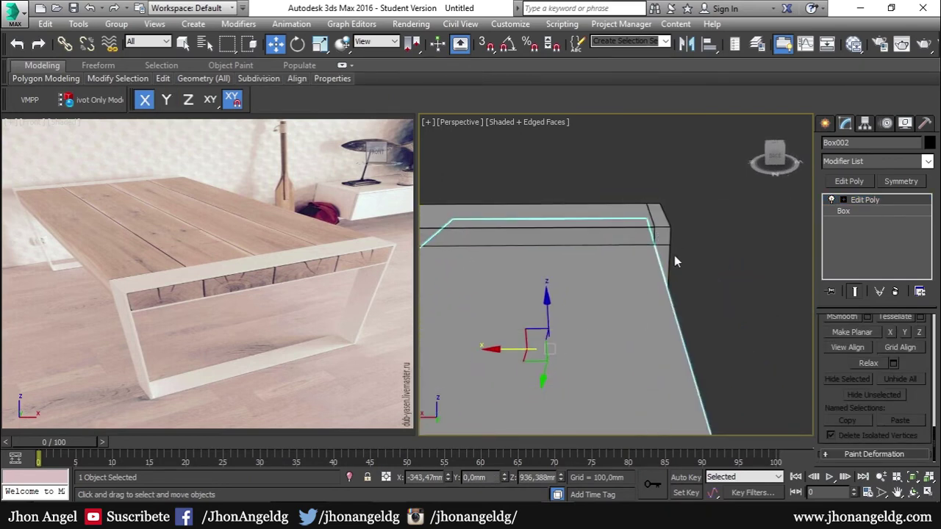
pyautogui.scroll(-4, 650, 237)
pyautogui.keyDown('alt'); pyautogui.moveTo(608, 279); pyautogui.dragTo(456, 284, button='middle'); pyautogui.keyUp('alt')
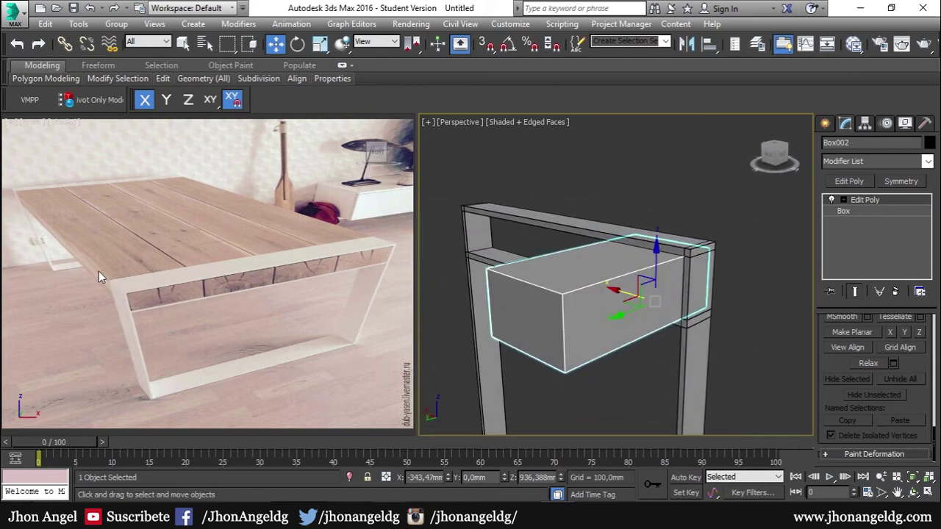
pyautogui.keyDown('alt'); pyautogui.moveTo(625, 292); pyautogui.dragTo(534, 267, button='middle'); pyautogui.keyUp('alt')
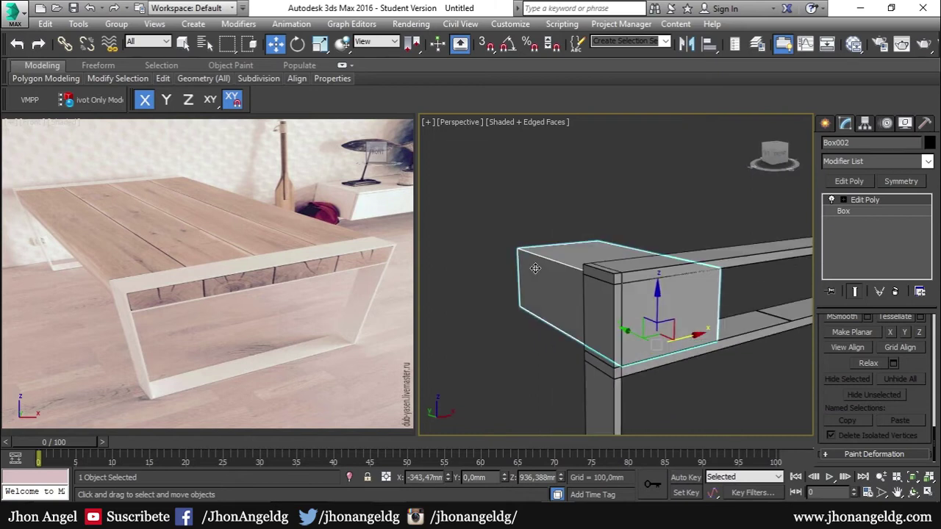
# - Make one copy of the block along X, snapped to the midpoint of the strip's second plank segment
pyautogui.click(530, 221)
pyautogui.click(570, 268)
pyautogui.keyDown('alt'); pyautogui.moveTo(653, 325); pyautogui.dragTo(620, 308, button='middle'); pyautogui.keyUp('alt')
pyautogui.press('s')
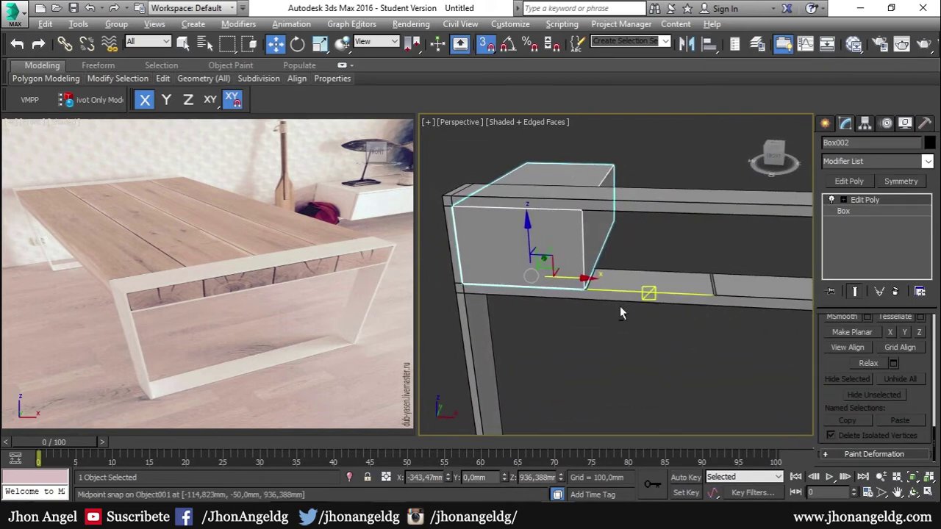
pyautogui.keyDown('shift'); pyautogui.moveTo(580, 280); pyautogui.dragTo(651, 290); pyautogui.keyUp('shift')
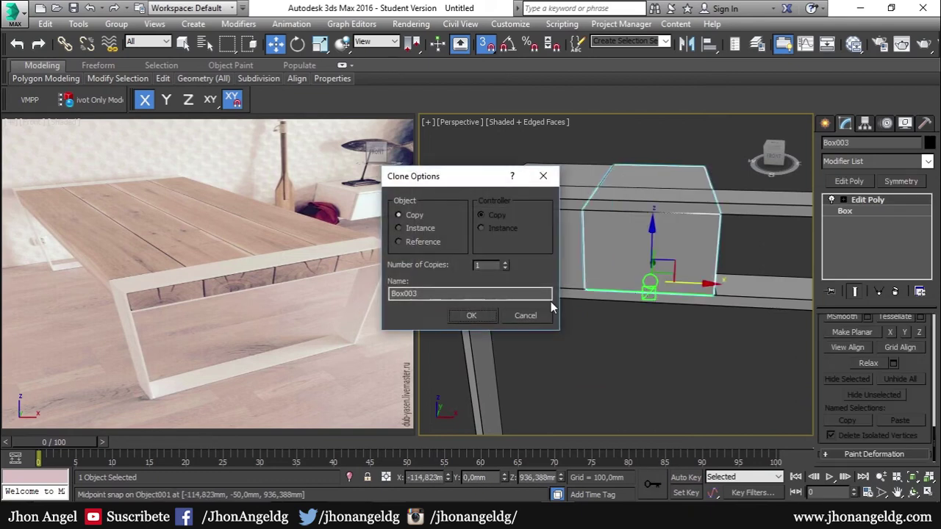
pyautogui.press('Return')
# - Move the copied block's vertices on the side facing the first block, snapped to the second segment's near edge
pyautogui.press('t')
pyautogui.press('z')
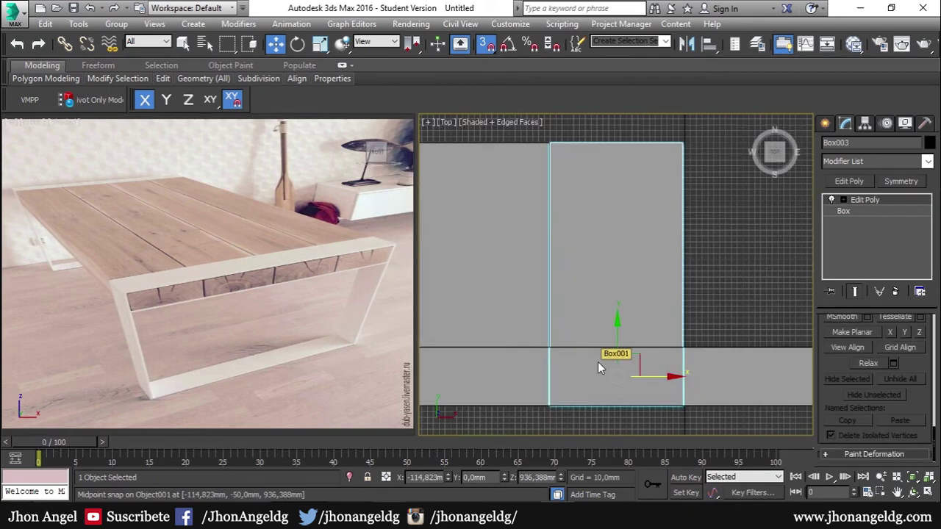
pyautogui.press('1')
pyautogui.press('F3')
pyautogui.scroll(-4, 585, 226)
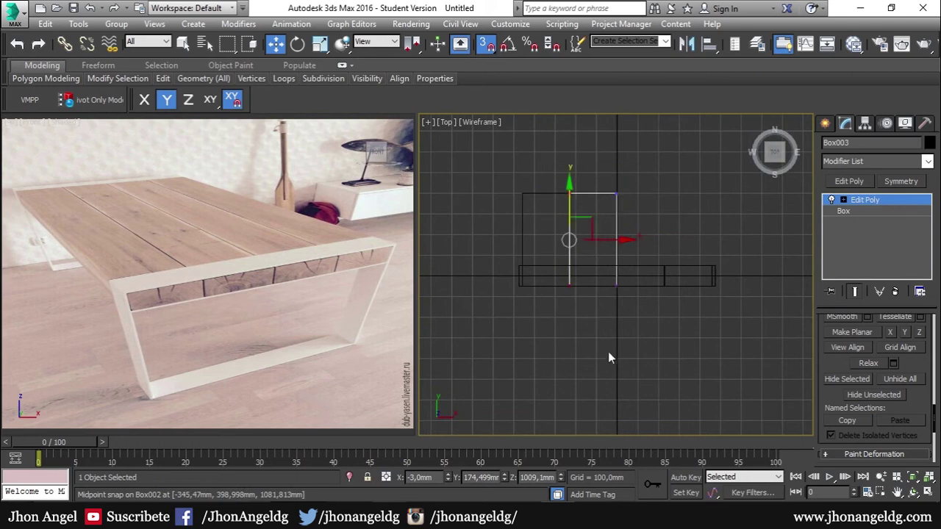
pyautogui.scroll(6, 571, 254)
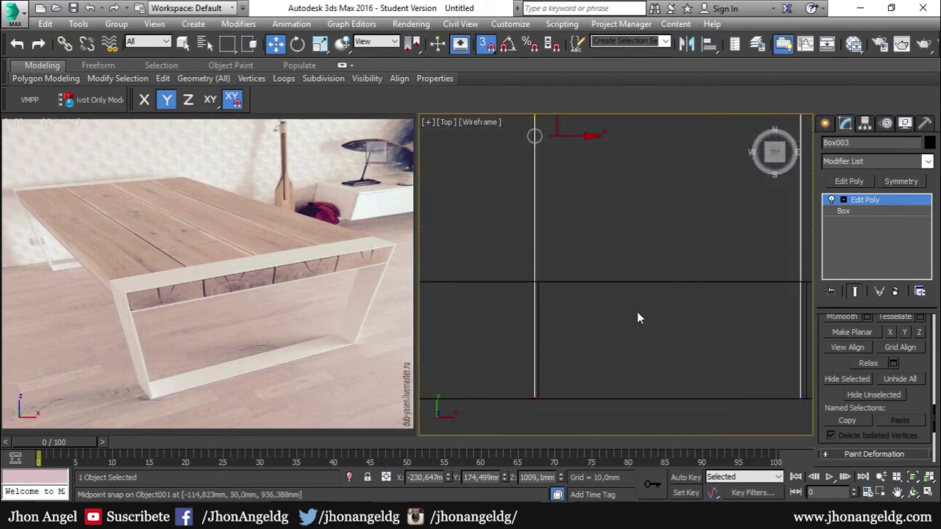
pyautogui.moveTo(574, 140); pyautogui.dragTo(546, 281)
pyautogui.scroll(-4, 565, 279)
# - Move the copied block's opposite side vertices to the second segment's far edge, leave Vertex level and deselect the block
pyautogui.moveTo(561, 277); pyautogui.dragTo(514, 286, button='middle')
pyautogui.moveTo(670, 367); pyautogui.dragTo(672, 368)
pyautogui.scroll(2, 585, 193)
pyautogui.scroll(4, 636, 294)
pyautogui.moveTo(614, 328); pyautogui.dragTo(590, 278, button='middle')
pyautogui.press('p')
pyautogui.press('z')
pyautogui.press('F3')
pyautogui.scroll(-4, 599, 343)
pyautogui.keyDown('alt'); pyautogui.moveTo(559, 229); pyautogui.dragTo(568, 221, button='middle'); pyautogui.keyUp('alt')
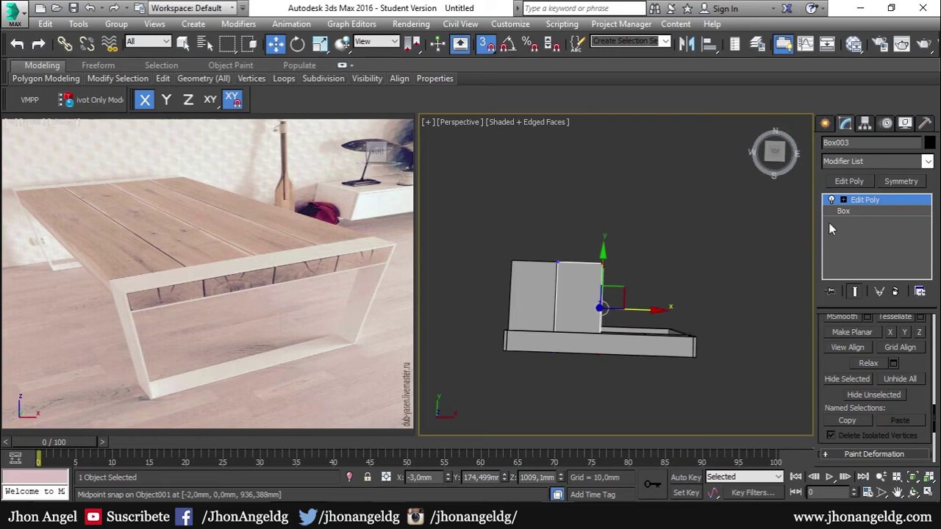
pyautogui.click(853, 201)
pyautogui.click(711, 256)
# - Hide the edge display and examine the gap between the two blocks from the front and the rear
pyautogui.press('F4')
pyautogui.keyDown('alt'); pyautogui.moveTo(642, 335); pyautogui.dragTo(625, 241, button='middle'); pyautogui.keyUp('alt')
pyautogui.scroll(3, 512, 294)
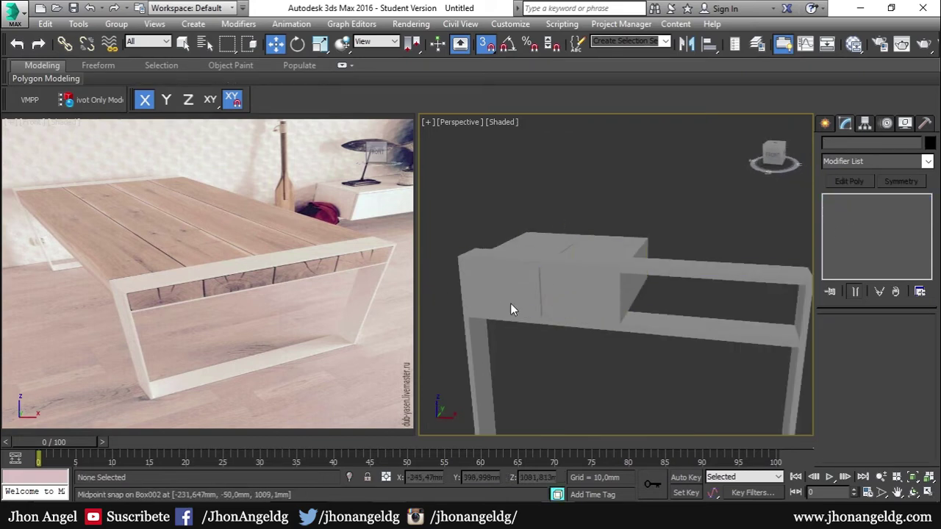
pyautogui.keyDown('alt'); pyautogui.moveTo(669, 321); pyautogui.dragTo(874, 349, button='middle'); pyautogui.keyUp('alt')
pyautogui.click(712, 303)
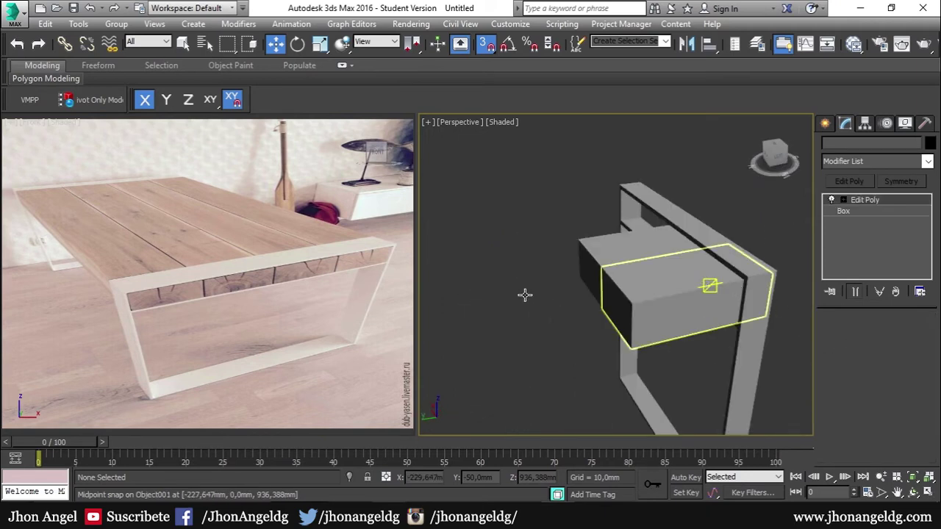
pyautogui.click(570, 351)
# - Show edges again and connect the first block's lengthwise edge ring with 1 segment, zero pinch and zero slide
pyautogui.press('2')
pyautogui.press('F3')
pyautogui.press('2')
pyautogui.press('F3')
pyautogui.moveTo(450, 328)
pyautogui.keyDown('alt'); pyautogui.mouseDown(button='middle')
pyautogui.moveTo(432, 302)
pyautogui.moveTo(446, 297)
pyautogui.mouseUp(button='middle'); pyautogui.keyUp('alt')
pyautogui.press('F3')
pyautogui.press('F4')
pyautogui.keyDown('alt'); pyautogui.moveTo(614, 366); pyautogui.dragTo(511, 342, button='middle'); pyautogui.keyUp('alt')
pyautogui.click(634, 339)
pyautogui.hotkey('alt', 'r')
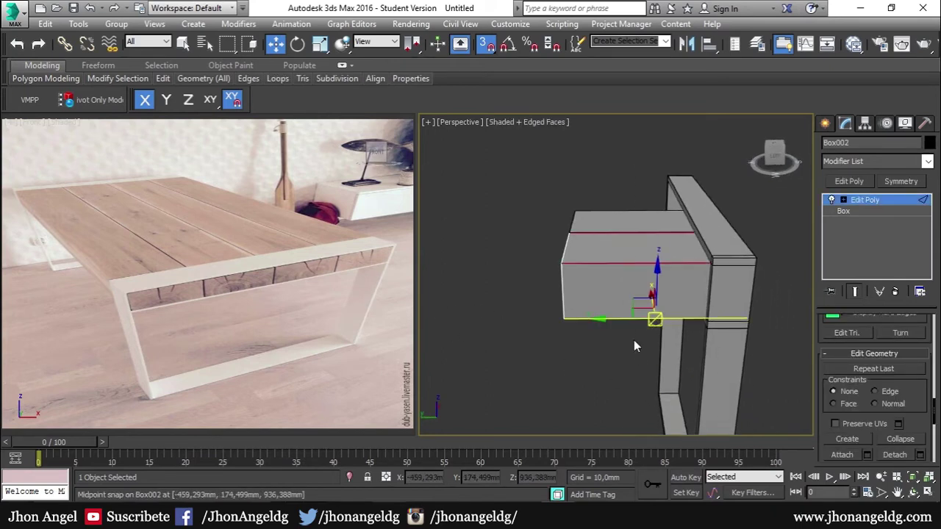
pyautogui.rightClick(630, 339)
pyautogui.click(489, 318)
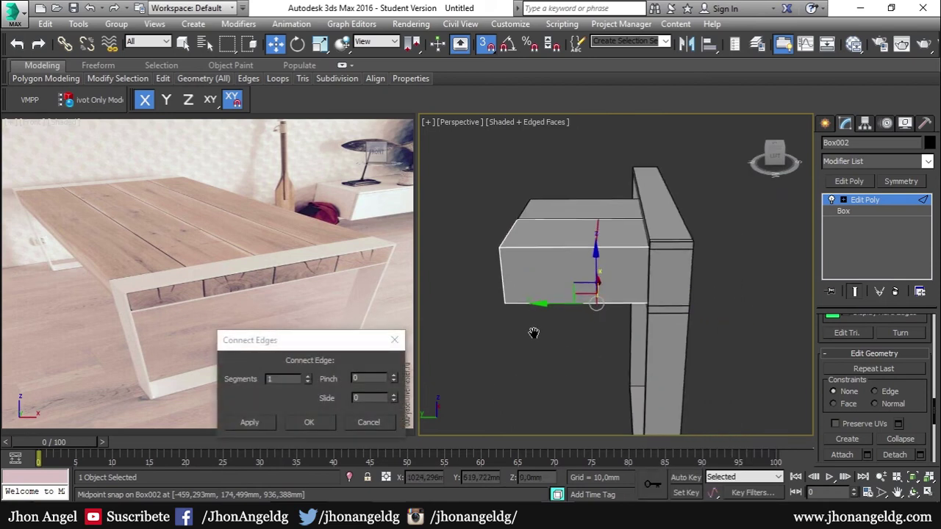
pyautogui.click(306, 420)
# - Move the new edge loop along Y, snapped to the frame's inner face, and leave Edge level
pyautogui.keyDown('alt'); pyautogui.moveTo(535, 324); pyautogui.dragTo(585, 329, button='middle'); pyautogui.keyUp('alt')
pyautogui.scroll(5, 658, 251)
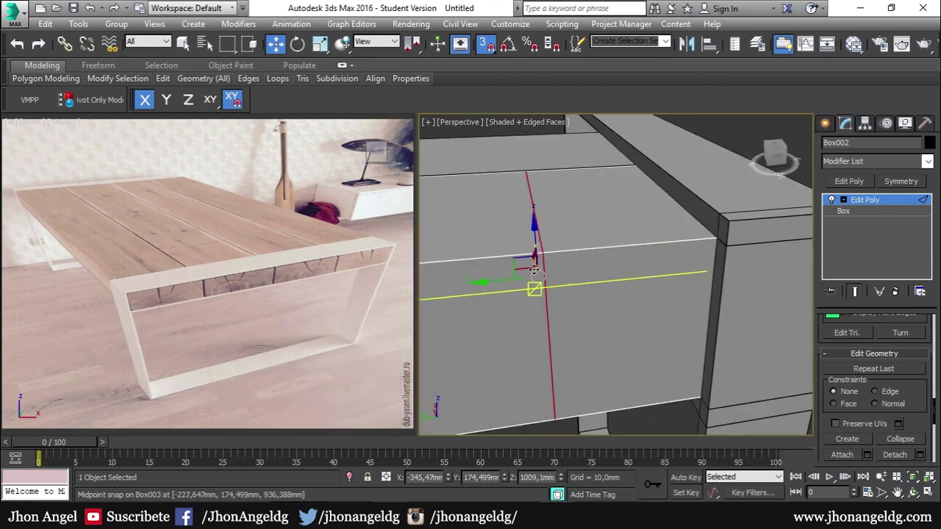
pyautogui.moveTo(502, 283); pyautogui.dragTo(726, 221)
pyautogui.scroll(-4, 687, 248)
pyautogui.keyDown('alt'); pyautogui.moveTo(687, 248); pyautogui.dragTo(706, 252, button='middle'); pyautogui.keyUp('alt')
pyautogui.click(883, 200)
# - Extrude the top polygon of the first block and move it up along Z, snapped to the top of the frame
pyautogui.press('4')
pyautogui.click(557, 233)
pyautogui.keyDown('alt'); pyautogui.moveTo(618, 314); pyautogui.dragTo(635, 324, button='middle'); pyautogui.keyUp('alt')
pyautogui.moveTo(918, 418); pyautogui.dragTo(918, 398)
pyautogui.scroll(-10, 918, 398)
pyautogui.scroll(10, 849, 413)
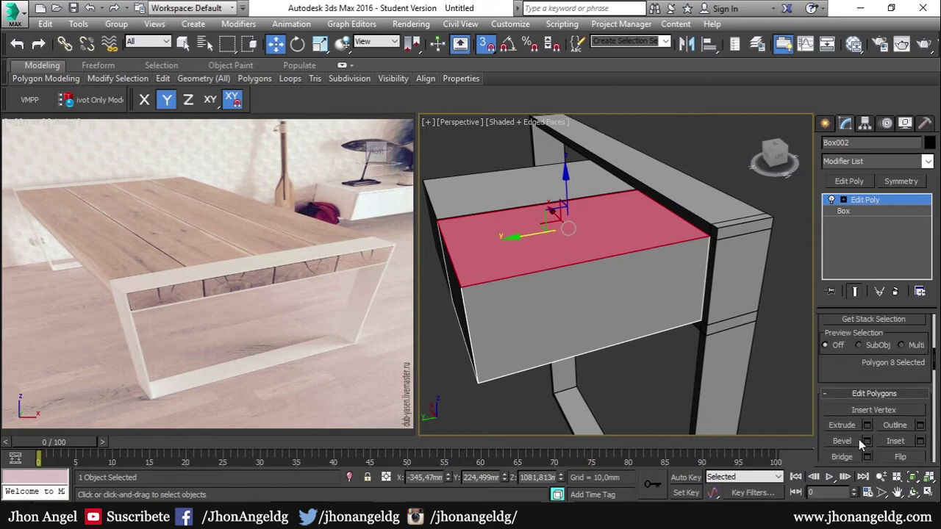
pyautogui.moveTo(859, 438); pyautogui.dragTo(856, 398)
pyautogui.click(848, 386)
pyautogui.moveTo(647, 231); pyautogui.dragTo(645, 206)
pyautogui.rightClick(645, 206)
pyautogui.rightClick(566, 182)
pyautogui.click(584, 197)
pyautogui.moveTo(567, 186); pyautogui.dragTo(713, 226)
# - Extrude the first block's two outer side polygons, move them along X to the frame's outer side and deselect the block
pyautogui.click(678, 251)
pyautogui.keyDown('ctrl'); pyautogui.click(678, 240); pyautogui.keyUp('ctrl')
pyautogui.keyDown('alt'); pyautogui.moveTo(624, 288); pyautogui.dragTo(689, 279, button='middle'); pyautogui.keyUp('alt')
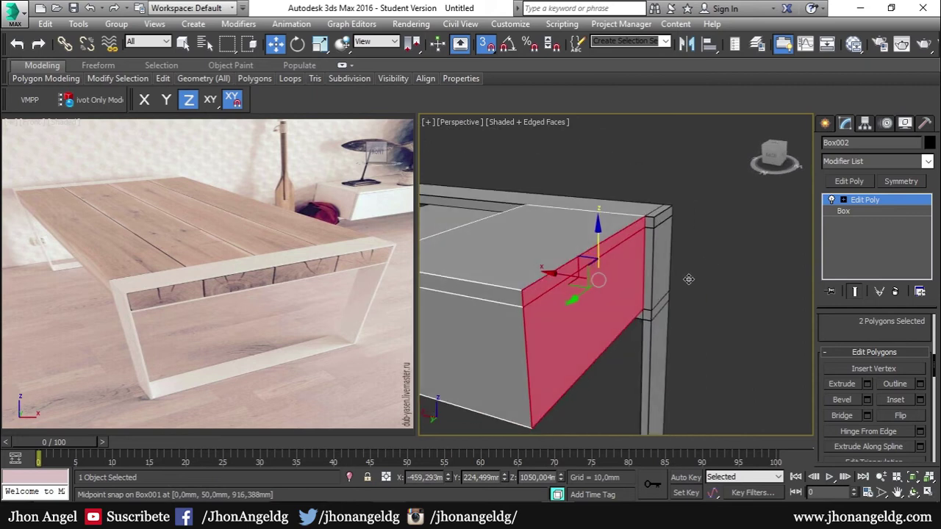
pyautogui.click(866, 384)
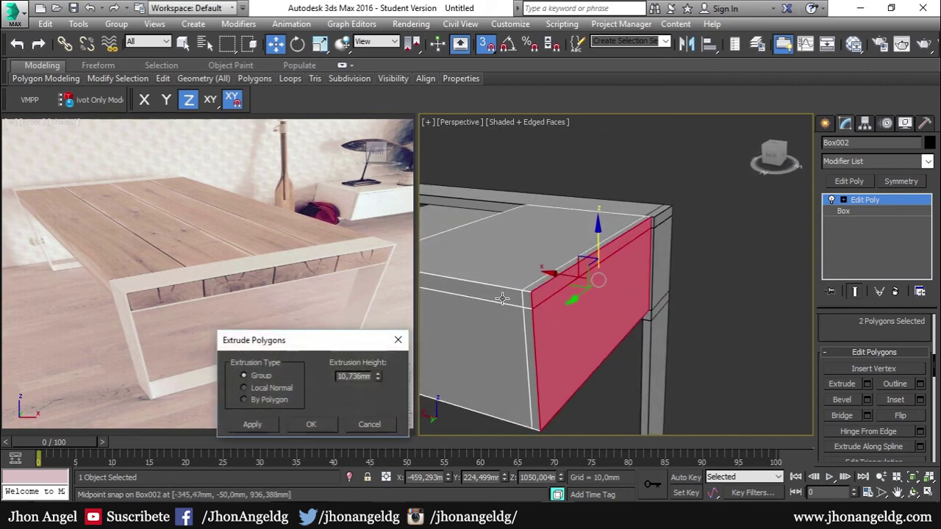
pyautogui.click(322, 427)
pyautogui.moveTo(570, 276); pyautogui.dragTo(677, 207)
pyautogui.click(861, 201)
pyautogui.click(763, 205)
# - Connect the second block's lengthwise edge ring and move the new edge loop along Y, snapped to the frame's inner face
pyautogui.moveTo(609, 287); pyautogui.dragTo(798, 292, button='middle')
pyautogui.keyDown('alt'); pyautogui.moveTo(670, 300); pyautogui.dragTo(688, 301, button='middle'); pyautogui.keyUp('alt')
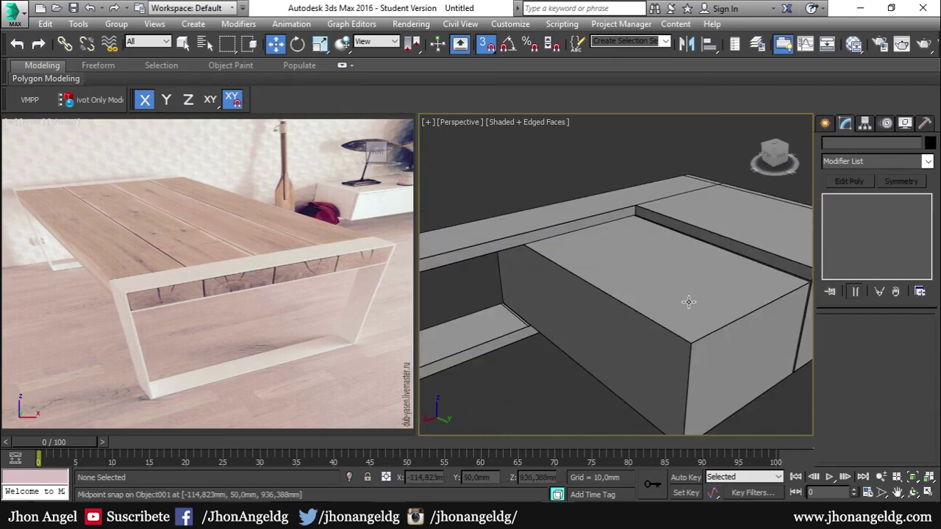
pyautogui.click(717, 301)
pyautogui.click(591, 294)
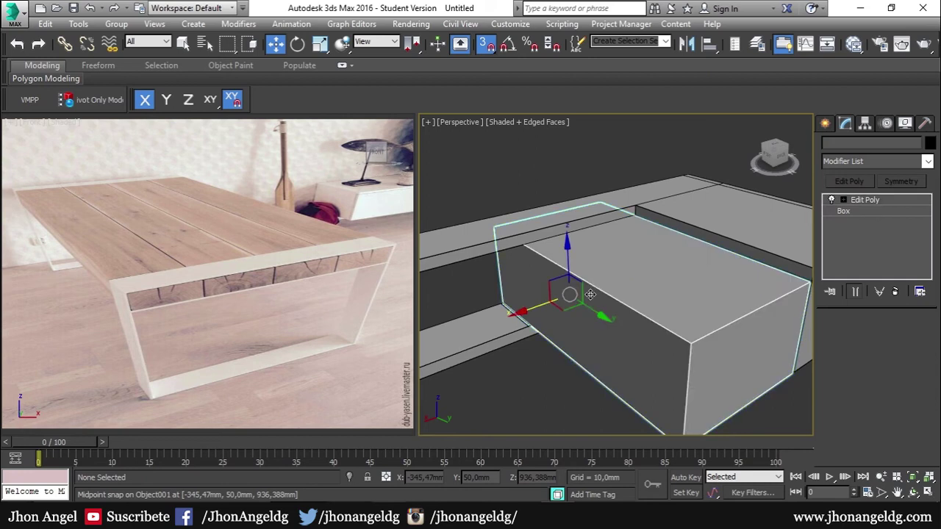
pyautogui.moveTo(591, 294); pyautogui.dragTo(647, 264, button='middle')
pyautogui.press('4')
pyautogui.click(626, 288)
pyautogui.keyDown('alt'); pyautogui.moveTo(602, 297); pyautogui.dragTo(612, 256, button='middle'); pyautogui.keyUp('alt')
pyautogui.click(652, 287)
pyautogui.keyDown('alt'); pyautogui.moveTo(611, 256); pyautogui.dragTo(741, 233, button='middle'); pyautogui.keyUp('alt')
pyautogui.press('4')
pyautogui.press('2')
pyautogui.moveTo(650, 150); pyautogui.dragTo(622, 441)
pyautogui.rightClick(594, 273)
pyautogui.rightClick(548, 274)
pyautogui.click(494, 317)
pyautogui.moveTo(614, 286); pyautogui.dragTo(543, 191)
# - Extrude the second block's top polygon with 0 mm height, move it up along Z to the frame's top and leave Polygon level
pyautogui.press('4')
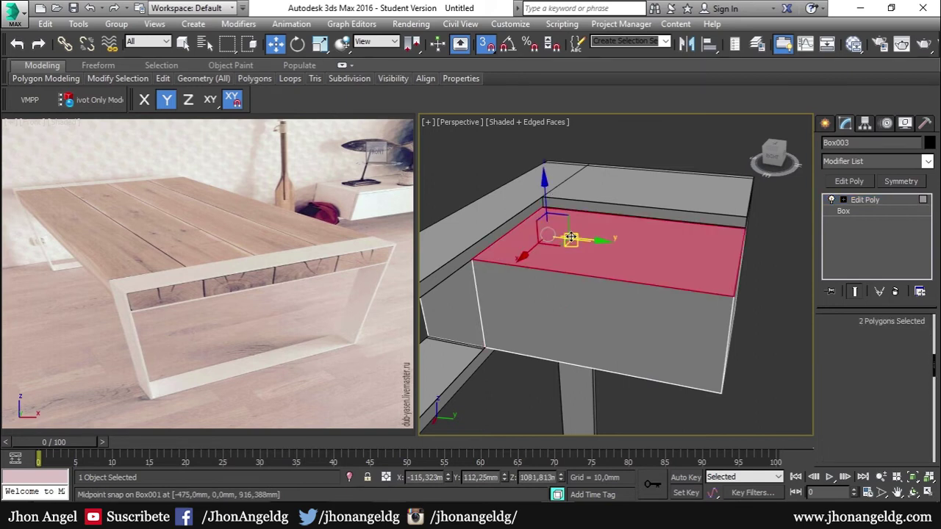
pyautogui.click(571, 237)
pyautogui.click(867, 385)
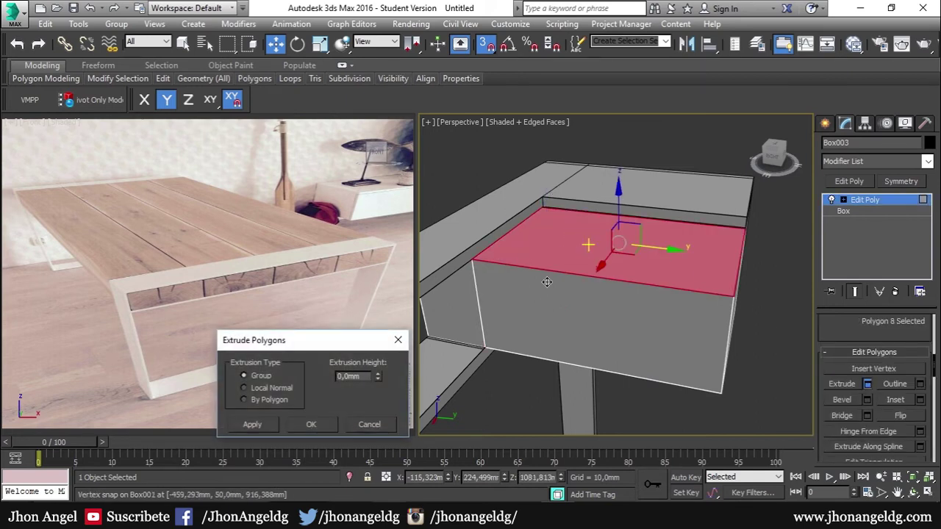
pyautogui.click(322, 425)
pyautogui.moveTo(618, 207); pyautogui.dragTo(544, 194)
pyautogui.keyDown('alt'); pyautogui.moveTo(687, 309); pyautogui.dragTo(662, 272, button='middle'); pyautogui.keyUp('alt')
pyautogui.click(878, 202)
# - Deselect the second block, select the end frame and isolate it
pyautogui.keyDown('alt'); pyautogui.moveTo(735, 254); pyautogui.dragTo(618, 268, button='middle'); pyautogui.keyUp('alt')
pyautogui.scroll(-3, 728, 293)
pyautogui.keyDown('alt'); pyautogui.moveTo(717, 294); pyautogui.dragTo(611, 269, button='middle'); pyautogui.keyUp('alt')
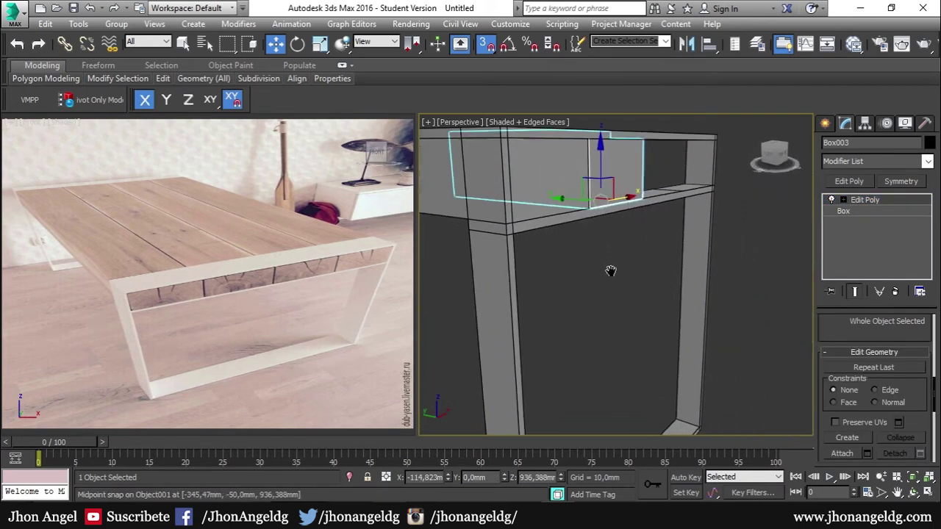
pyautogui.click(635, 303)
pyautogui.scroll(-4, 603, 306)
pyautogui.moveTo(758, 289); pyautogui.dragTo(653, 379)
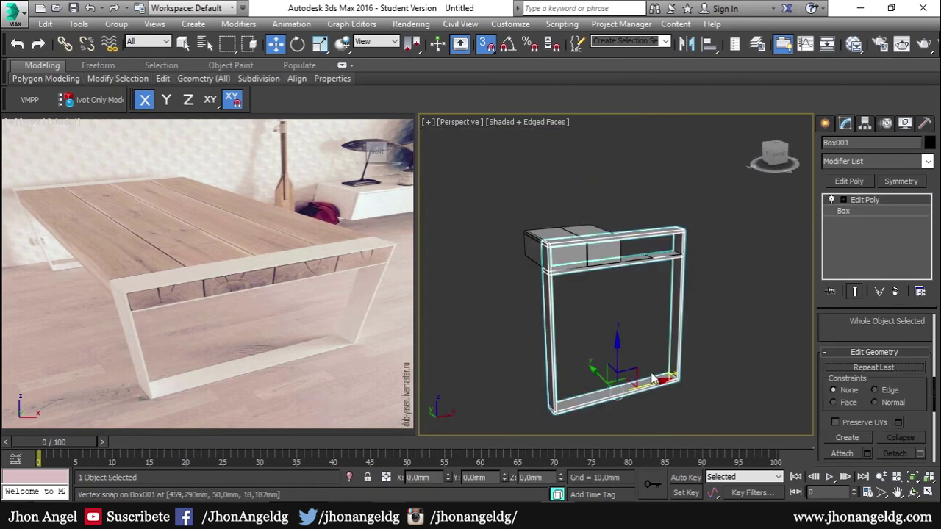
pyautogui.moveTo(578, 247); pyautogui.dragTo(584, 283, button='middle')
pyautogui.keyDown('alt'); pyautogui.moveTo(584, 283); pyautogui.dragTo(608, 302, button='middle'); pyautogui.keyUp('alt')
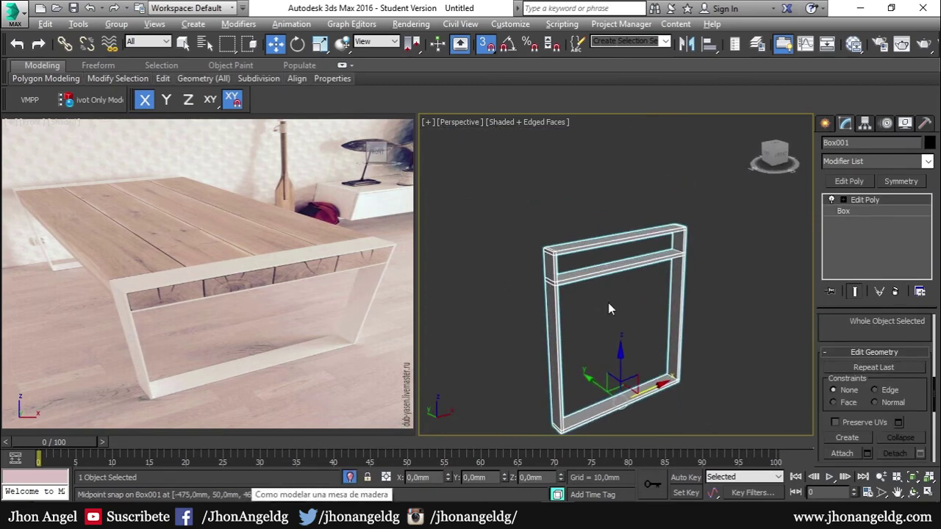
# - At Edge level, clear the old edge selection and select the front edges of the frame's crossbar and upper opening
pyautogui.scroll(3, 570, 259)
pyautogui.press('2')
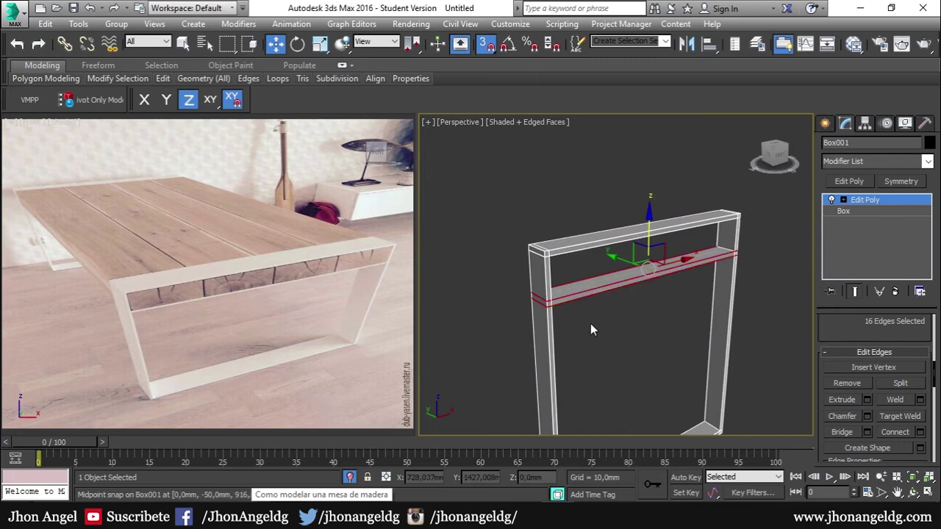
pyautogui.scroll(3, 591, 329)
pyautogui.click(591, 328)
pyautogui.click(549, 292)
pyautogui.keyDown('ctrl'); pyautogui.click(525, 314); pyautogui.keyUp('ctrl')
pyautogui.keyDown('ctrl'); pyautogui.click(533, 281); pyautogui.keyUp('ctrl')
pyautogui.keyDown('ctrl'); pyautogui.click(521, 268); pyautogui.keyUp('ctrl')
pyautogui.keyDown('ctrl'); pyautogui.click(547, 198); pyautogui.keyUp('ctrl')
pyautogui.moveTo(647, 224); pyautogui.dragTo(503, 261, button='middle')
pyautogui.scroll(2, 621, 206)
pyautogui.scroll(2, 623, 205)
pyautogui.keyDown('ctrl'); pyautogui.click(691, 216); pyautogui.keyUp('ctrl')
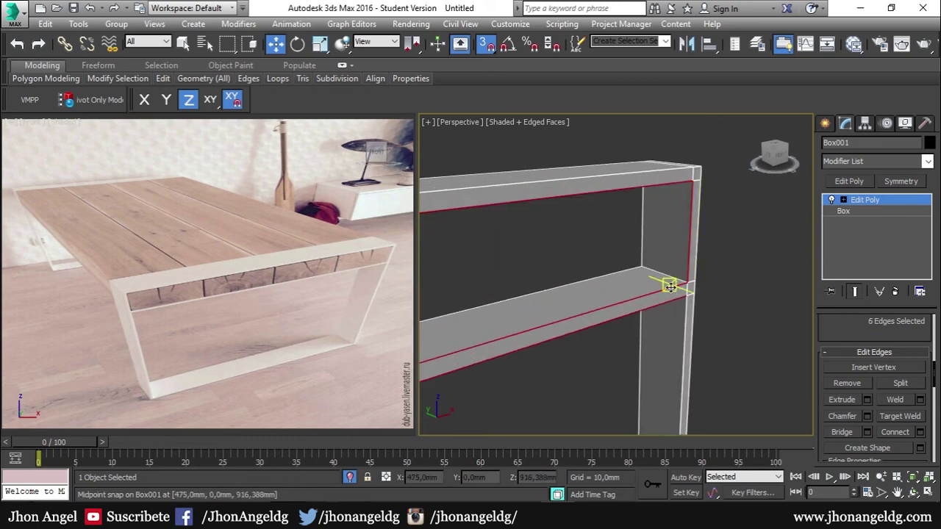
# - Add the front edges of the +X leg and the bottom bar, including their inner corner edge, to the selection
pyautogui.scroll(-4, 635, 221)
pyautogui.keyDown('alt'); pyautogui.moveTo(630, 229); pyautogui.dragTo(657, 232, button='middle'); pyautogui.keyUp('alt')
pyautogui.keyDown('ctrl'); pyautogui.click(681, 289); pyautogui.keyUp('ctrl')
pyautogui.moveTo(678, 359); pyautogui.dragTo(643, 268, button='middle')
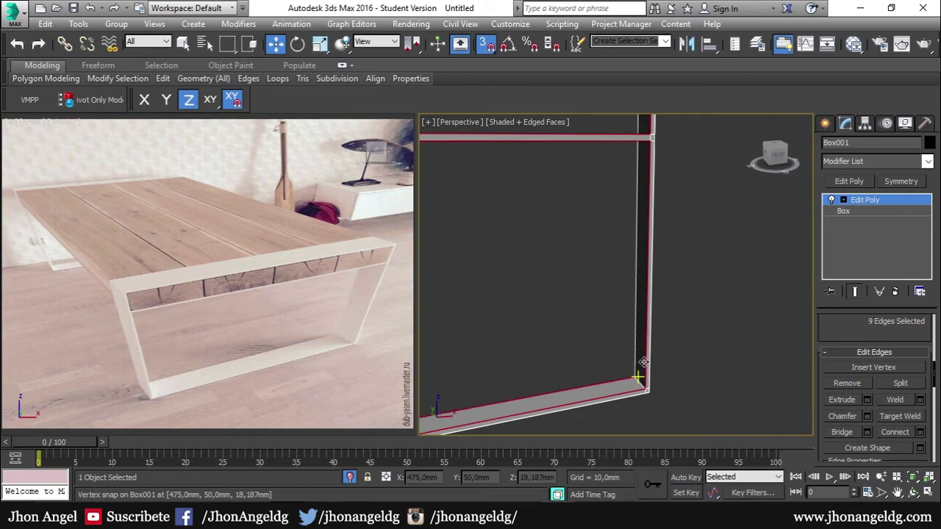
pyautogui.moveTo(640, 380); pyautogui.dragTo(631, 333, button='middle')
pyautogui.scroll(2, 633, 328)
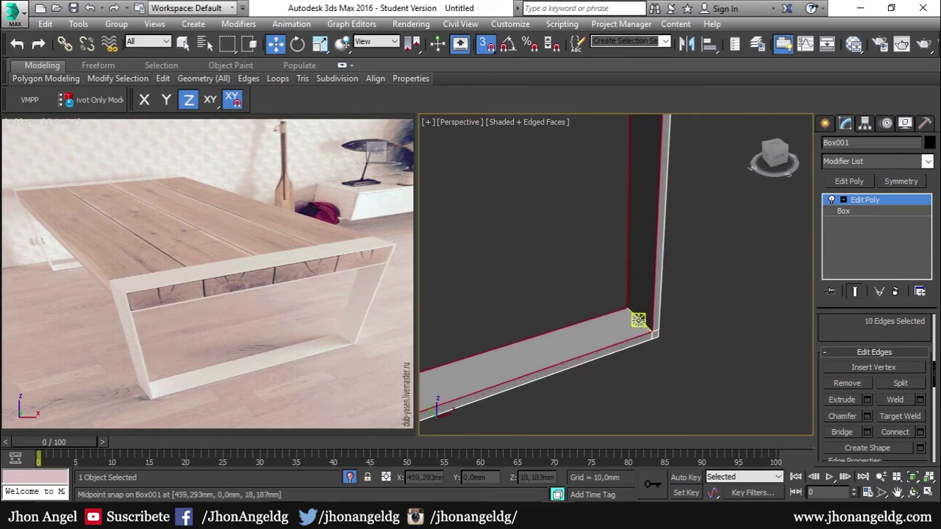
pyautogui.scroll(-3, 650, 350)
pyautogui.keyDown('ctrl'); pyautogui.click(648, 349); pyautogui.keyUp('ctrl')
pyautogui.keyDown('ctrl'); pyautogui.doubleClick(654, 314); pyautogui.keyUp('ctrl')
pyautogui.keyDown('ctrl'); pyautogui.click(638, 350); pyautogui.keyUp('ctrl')
# - Add the outer vertical and bottom edges at the foot of the -X leg to the selection
pyautogui.moveTo(553, 395); pyautogui.dragTo(682, 347, button='middle')
pyautogui.scroll(4, 579, 363)
pyautogui.keyDown('ctrl'); pyautogui.click(563, 357); pyautogui.keyUp('ctrl')
pyautogui.keyDown('ctrl'); pyautogui.click(538, 304); pyautogui.keyUp('ctrl')
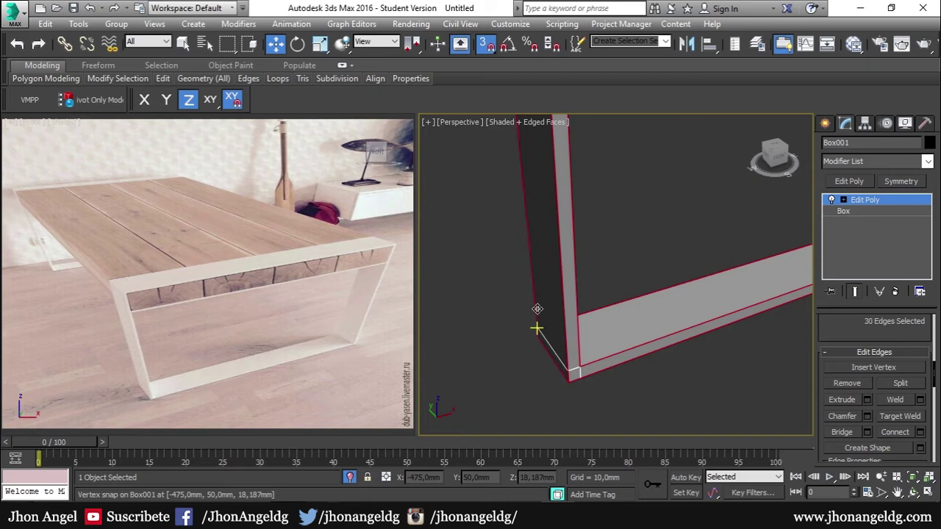
# - Examine the selected edges at the frame's lower corners, comparing wireframe and shaded display
pyautogui.press('F3')
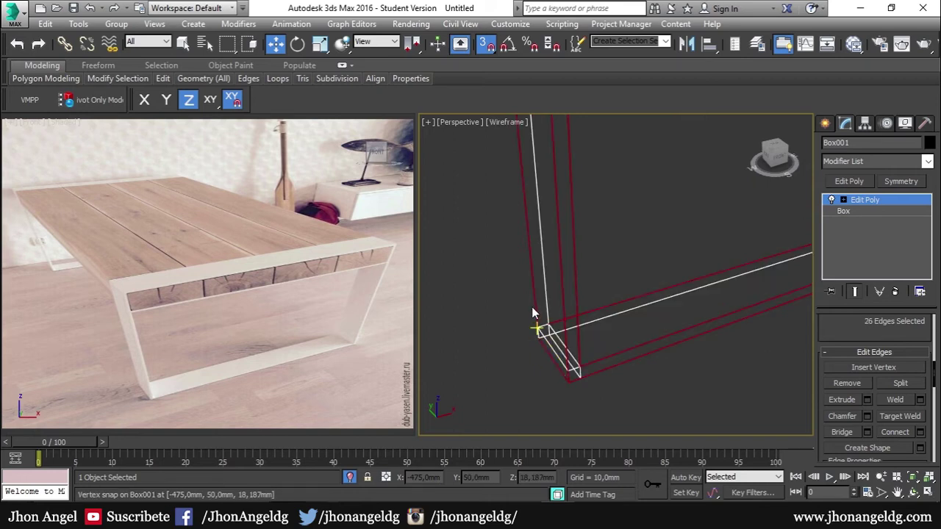
pyautogui.keyDown('alt'); pyautogui.moveTo(582, 345); pyautogui.dragTo(761, 339, button='middle'); pyautogui.keyUp('alt')
pyautogui.scroll(-5, 591, 355)
pyautogui.moveTo(556, 336); pyautogui.dragTo(578, 336, button='middle')
pyautogui.press('F3')
pyautogui.keyDown('alt'); pyautogui.moveTo(647, 366); pyautogui.dragTo(686, 344, button='middle'); pyautogui.keyUp('alt')
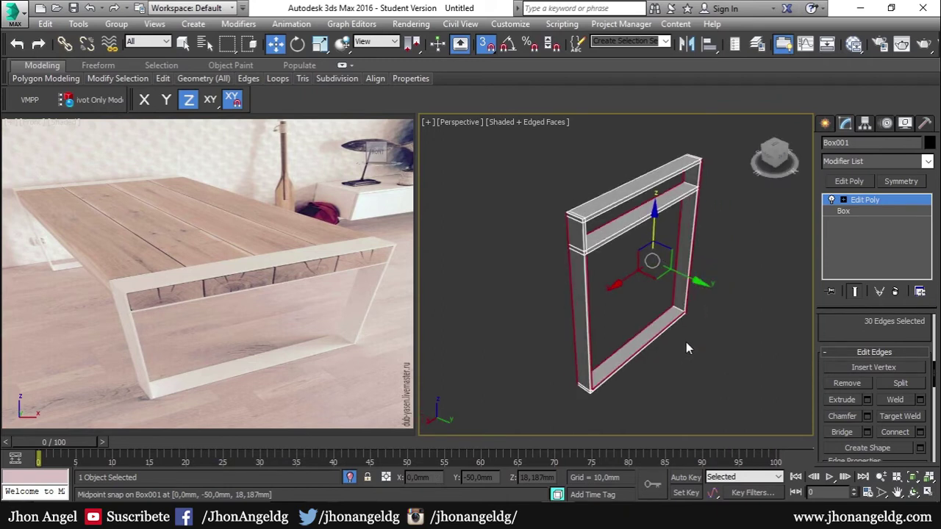
pyautogui.scroll(3, 684, 315)
pyautogui.press('F3')
pyautogui.scroll(4, 672, 337)
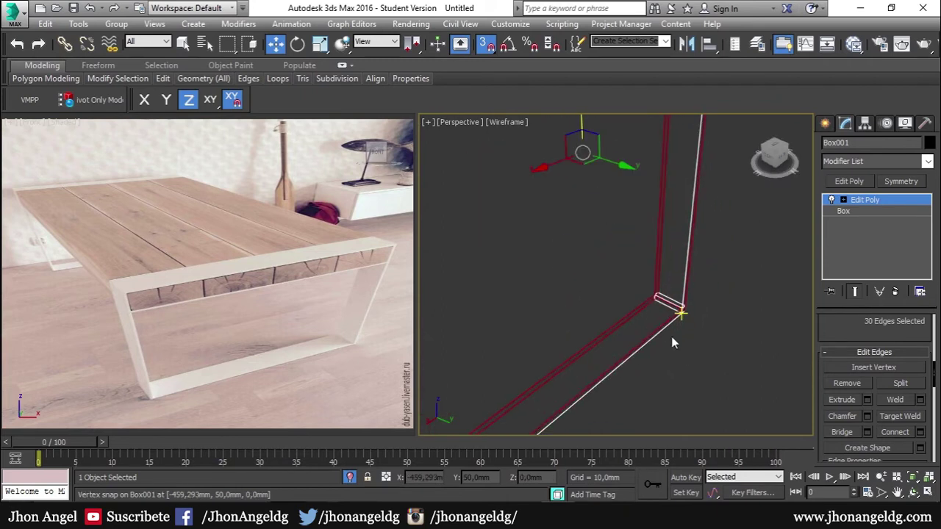
pyautogui.press('F3')
pyautogui.keyDown('alt'); pyautogui.moveTo(672, 339); pyautogui.dragTo(616, 266, button='middle'); pyautogui.keyUp('alt')
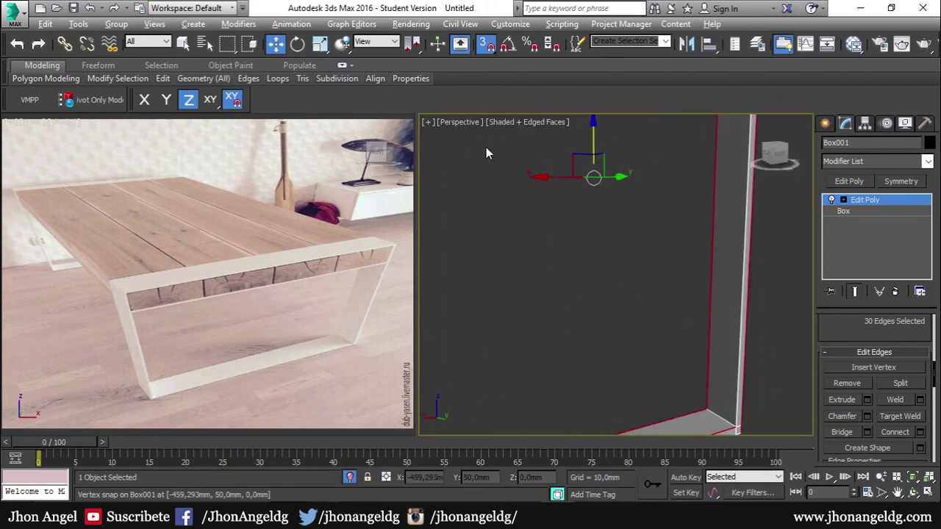
pyautogui.moveTo(708, 319); pyautogui.dragTo(664, 256, button='middle')
pyautogui.press('F3')
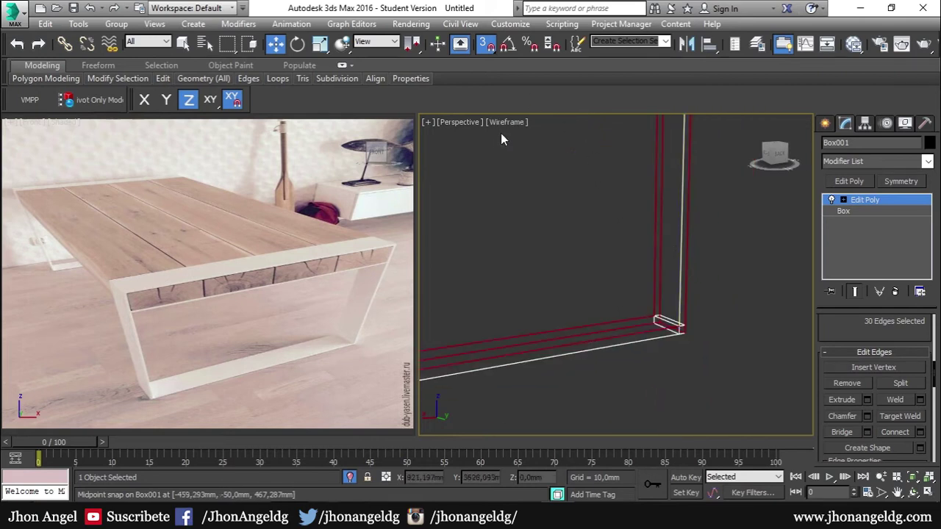
pyautogui.press('F3')
pyautogui.press('F3')
pyautogui.press('F3')
pyautogui.press('F3')
pyautogui.press('F3')
pyautogui.press('F3')
pyautogui.press('F3')
# - Add the remaining long edges on the rear side of the legs and bottom bar to the selection
pyautogui.keyDown('ctrl'); pyautogui.click(678, 251); pyautogui.keyUp('ctrl')
pyautogui.keyDown('alt'); pyautogui.moveTo(670, 321); pyautogui.dragTo(594, 319, button='middle'); pyautogui.keyUp('alt')
pyautogui.keyDown('ctrl'); pyautogui.click(590, 301); pyautogui.keyUp('ctrl')
pyautogui.moveTo(647, 357); pyautogui.dragTo(775, 324, button='middle')
pyautogui.keyDown('ctrl'); pyautogui.doubleClick(457, 373); pyautogui.keyUp('ctrl')
pyautogui.moveTo(502, 402); pyautogui.dragTo(598, 366, button='middle')
pyautogui.keyDown('ctrl'); pyautogui.click(541, 354); pyautogui.keyUp('ctrl')
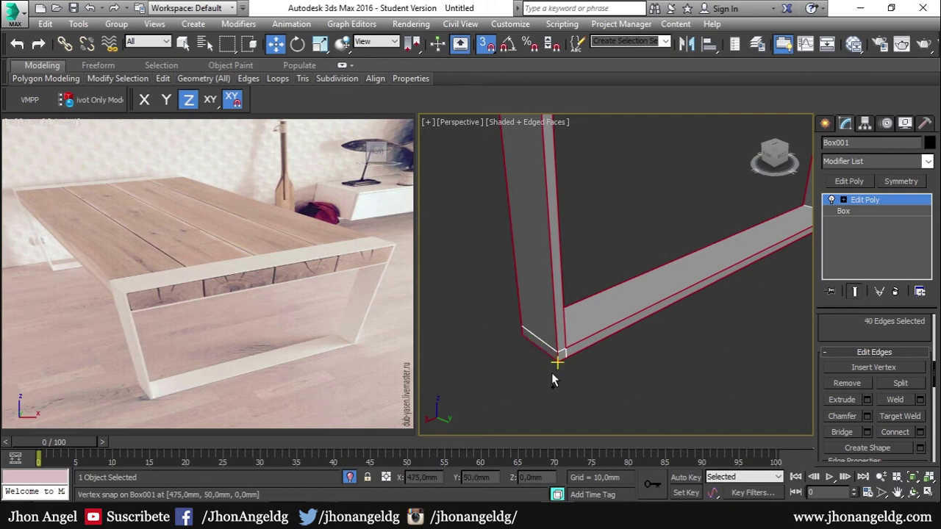
# - Check the selection in wireframe, then add the rear edges of the crossbar, the upper opening and the top bar
pyautogui.press('F3')
pyautogui.press('F3')
pyautogui.press('F3')
pyautogui.moveTo(610, 296)
pyautogui.keyDown('alt'); pyautogui.mouseDown(button='middle')
pyautogui.moveTo(611, 283)
pyautogui.moveTo(611, 327)
pyautogui.mouseUp(button='middle'); pyautogui.keyUp('alt')
pyautogui.scroll(-4, 611, 283)
pyautogui.moveTo(605, 273); pyautogui.dragTo(606, 342, button='middle')
pyautogui.moveTo(600, 254); pyautogui.dragTo(602, 303, button='middle')
pyautogui.press('F3')
pyautogui.scroll(3, 602, 272)
pyautogui.keyDown('ctrl'); pyautogui.click(607, 278); pyautogui.keyUp('ctrl')
pyautogui.keyDown('ctrl'); pyautogui.click(616, 262); pyautogui.keyUp('ctrl')
pyautogui.scroll(-3, 630, 325)
pyautogui.moveTo(630, 326); pyautogui.dragTo(529, 344, button='middle')
pyautogui.scroll(3, 655, 233)
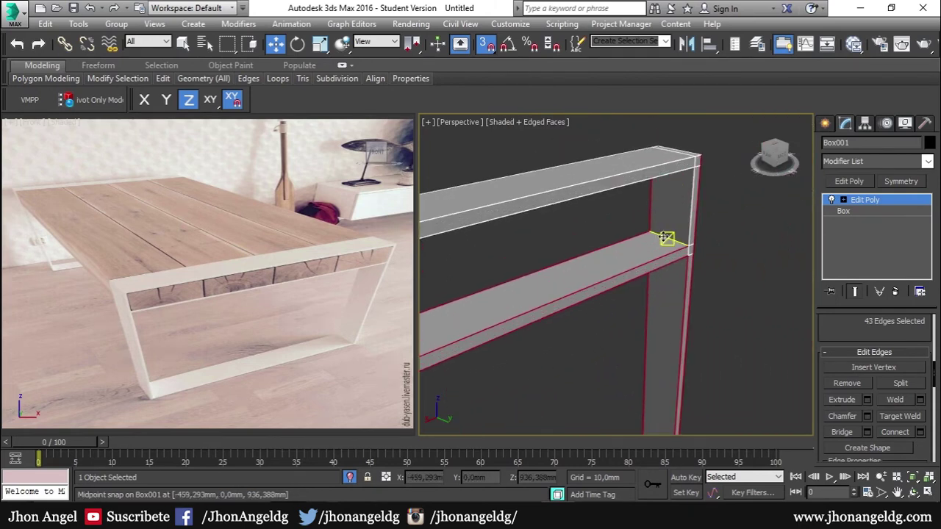
pyautogui.keyDown('ctrl'); pyautogui.click(674, 174); pyautogui.keyUp('ctrl')
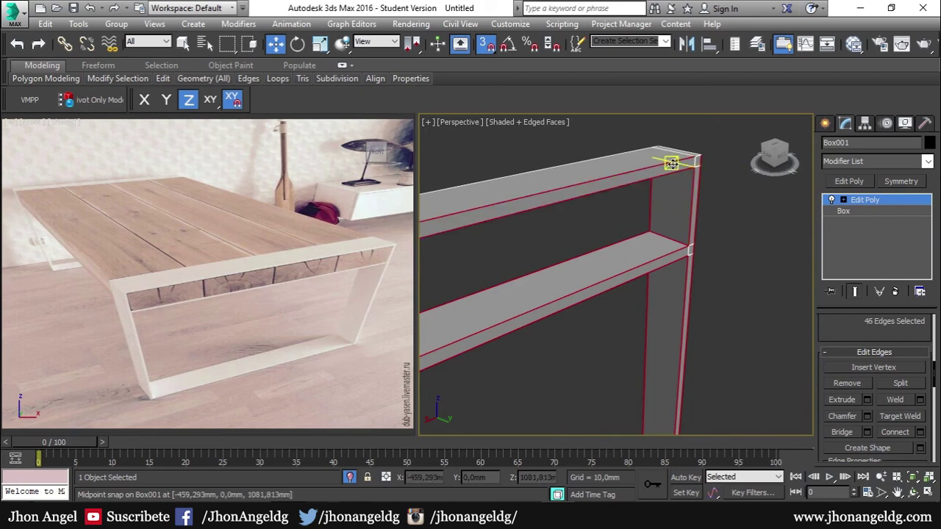
# - Add the outer edges along the top bar and across its -X end to the selection
pyautogui.keyDown('alt'); pyautogui.moveTo(676, 234); pyautogui.dragTo(542, 239, button='middle'); pyautogui.keyUp('alt')
pyautogui.scroll(-3, 543, 240)
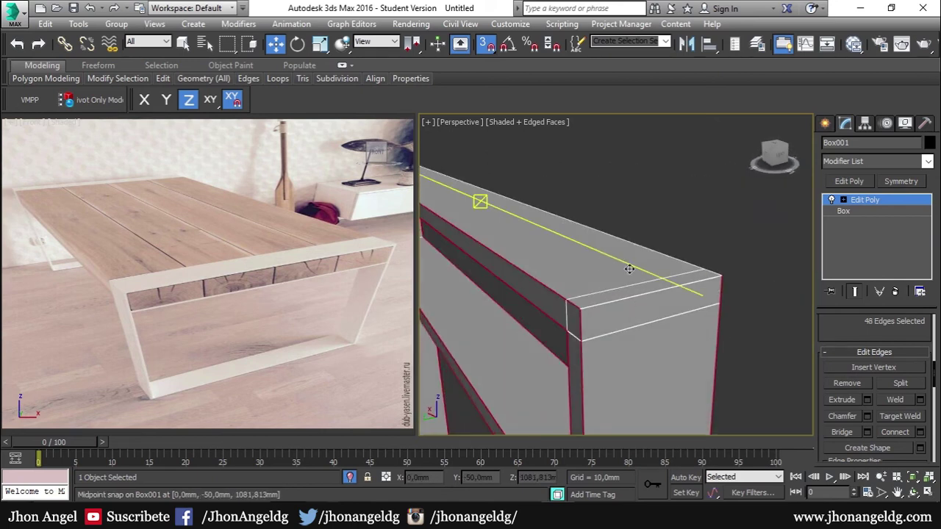
pyautogui.keyDown('ctrl'); pyautogui.click(636, 291); pyautogui.keyUp('ctrl')
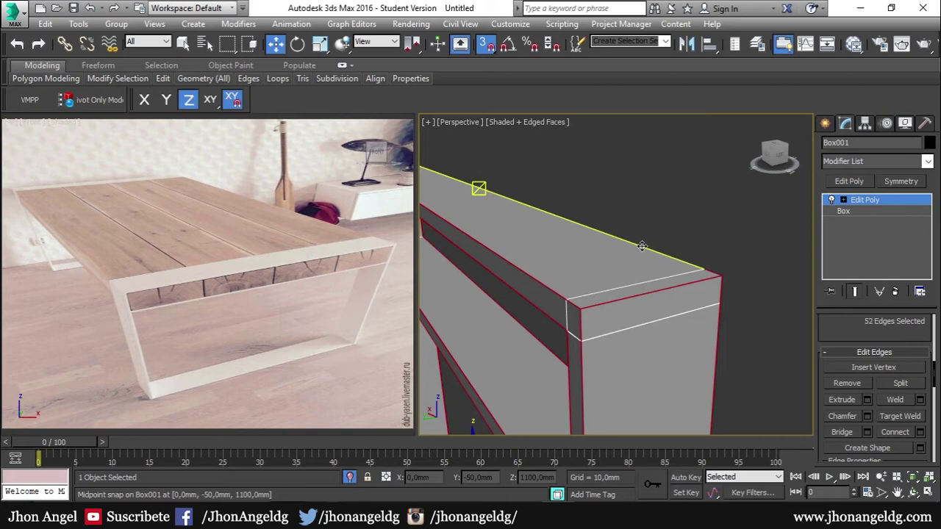
pyautogui.scroll(-6, 642, 247)
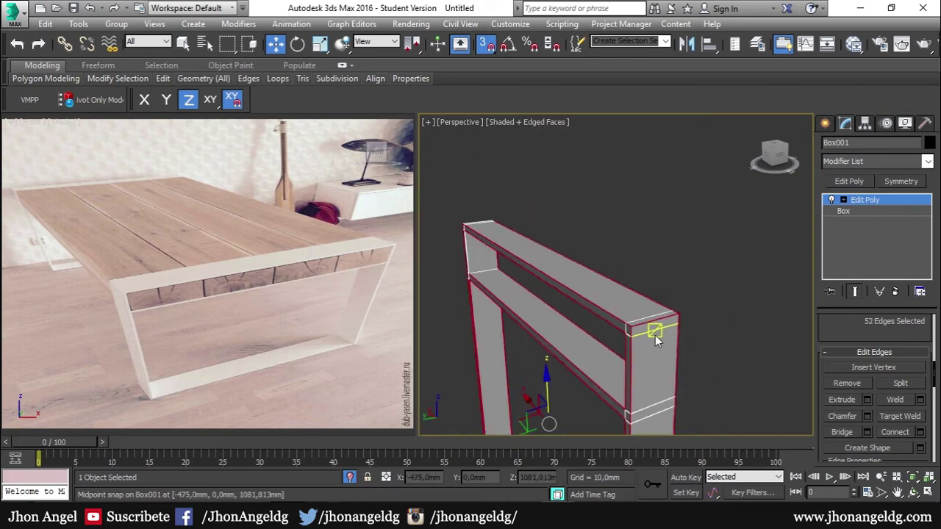
# - Add the short corner edges inside the upper opening and across the top bar's end on the +X side
pyautogui.keyDown('alt'); pyautogui.moveTo(656, 336); pyautogui.dragTo(553, 314, button='middle'); pyautogui.keyUp('alt')
pyautogui.scroll(5, 658, 276)
pyautogui.keyDown('alt'); pyautogui.moveTo(659, 276); pyautogui.dragTo(666, 271, button='middle'); pyautogui.keyUp('alt')
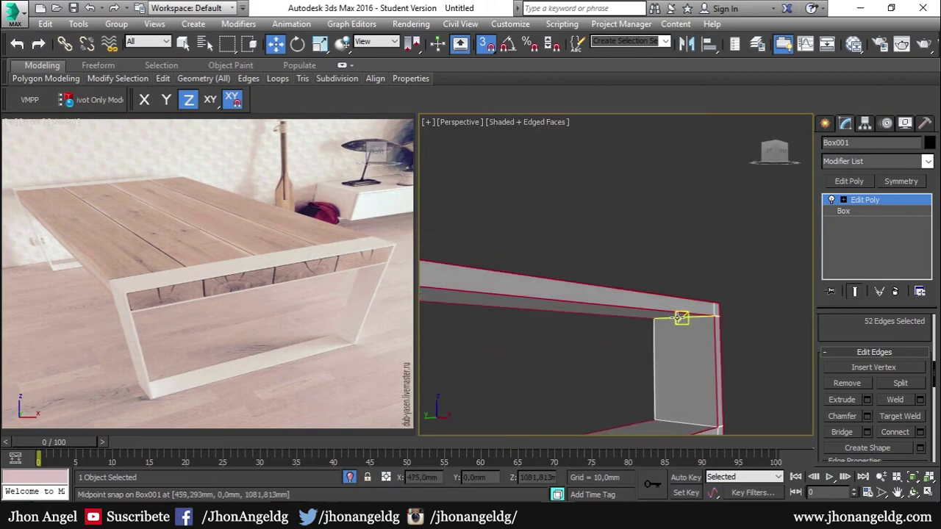
pyautogui.keyDown('ctrl'); pyautogui.click(670, 423); pyautogui.keyUp('ctrl')
pyautogui.keyDown('alt'); pyautogui.moveTo(694, 346); pyautogui.dragTo(672, 418, button='middle'); pyautogui.keyUp('alt')
pyautogui.moveTo(788, 245); pyautogui.dragTo(677, 311, button='middle')
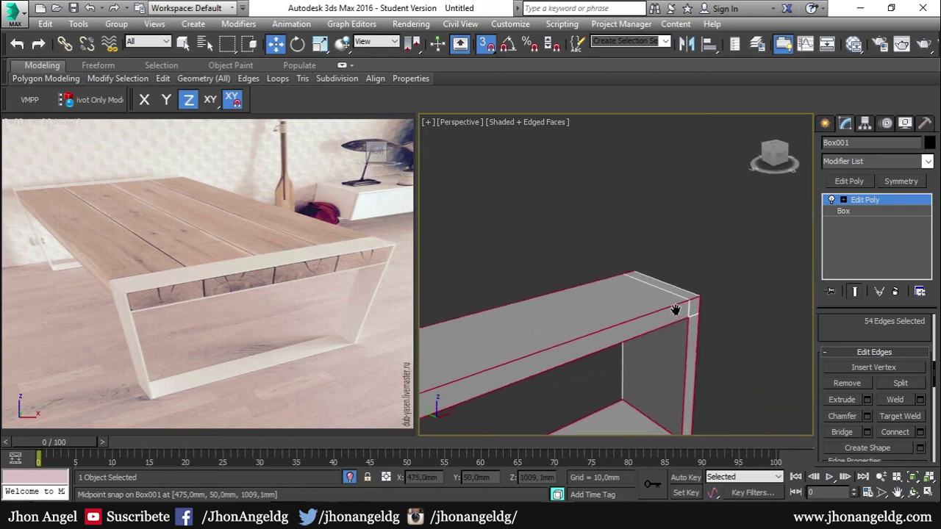
pyautogui.keyDown('ctrl'); pyautogui.click(691, 288); pyautogui.keyUp('ctrl')
# - Add the remaining short inner corner edges along the -X leg to the selection
pyautogui.scroll(-4, 635, 342)
pyautogui.moveTo(635, 343); pyautogui.dragTo(853, 221, button='middle')
pyautogui.scroll(3, 699, 235)
pyautogui.moveTo(699, 235); pyautogui.dragTo(672, 302, button='middle')
pyautogui.scroll(4, 670, 272)
pyautogui.keyDown('alt'); pyautogui.moveTo(669, 265); pyautogui.dragTo(664, 237, button='middle'); pyautogui.keyUp('alt')
pyautogui.keyDown('ctrl'); pyautogui.click(598, 181); pyautogui.keyUp('ctrl')
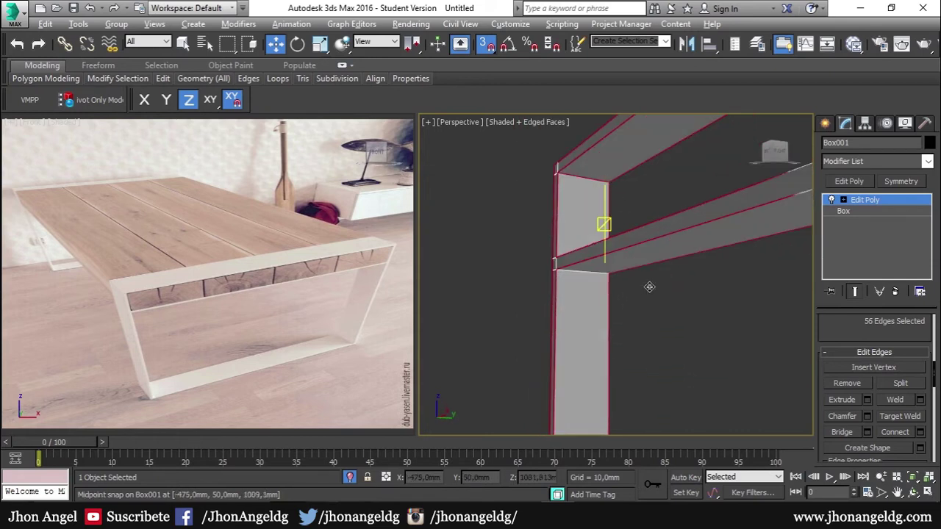
pyautogui.keyDown('alt'); pyautogui.moveTo(651, 322); pyautogui.dragTo(632, 194, button='middle'); pyautogui.keyUp('alt')
pyautogui.moveTo(561, 335); pyautogui.dragTo(570, 159, button='middle')
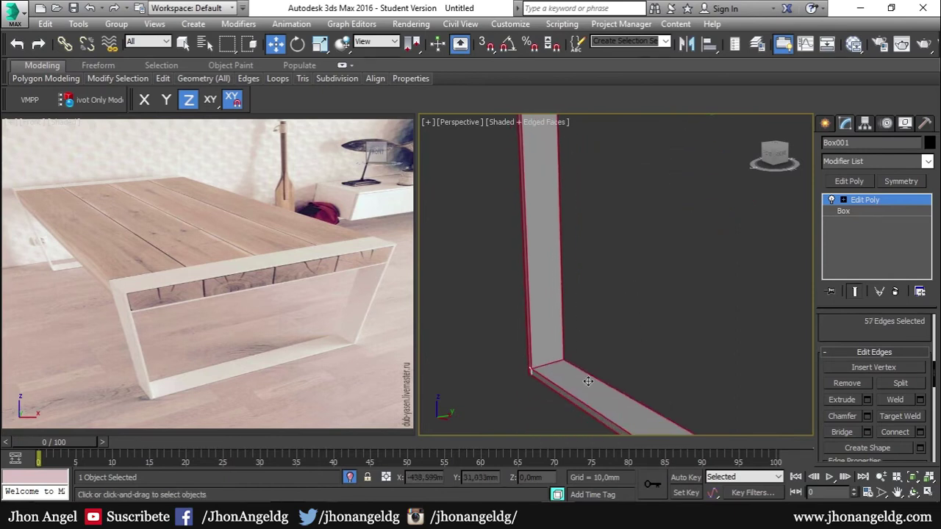
pyautogui.keyDown('alt'); pyautogui.moveTo(614, 389); pyautogui.dragTo(868, 406, button='middle'); pyautogui.keyUp('alt')
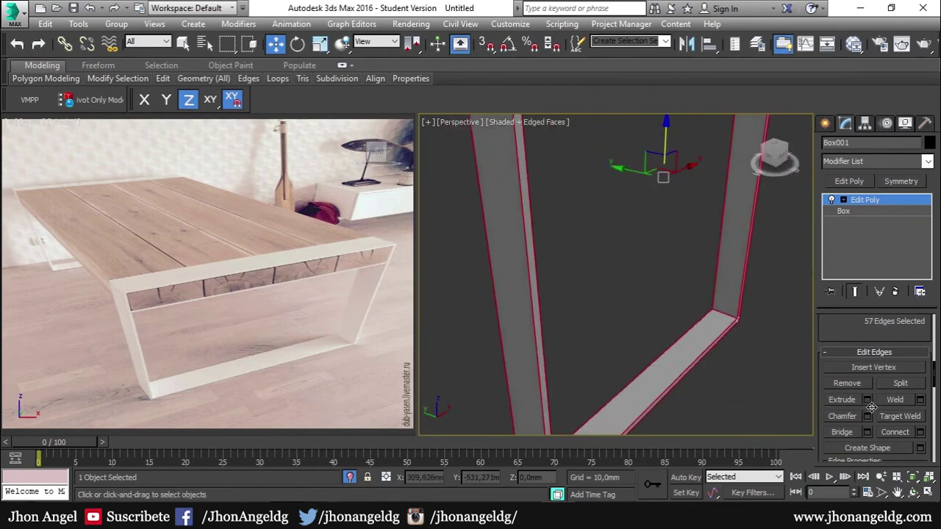
# - Check the whole frame and chamfer the selected edges by 3 mm with 1 segment
pyautogui.scroll(-1, 733, 388)
pyautogui.moveTo(734, 389); pyautogui.dragTo(541, 137, button='middle')
pyautogui.moveTo(612, 278); pyautogui.dragTo(551, 294, button='middle')
pyautogui.keyDown('alt'); pyautogui.moveTo(615, 348); pyautogui.dragTo(657, 336, button='middle'); pyautogui.keyUp('alt')
pyautogui.scroll(-4, 624, 345)
pyautogui.press('z')
pyautogui.scroll(3, 608, 246)
pyautogui.keyDown('alt'); pyautogui.moveTo(608, 247); pyautogui.dragTo(647, 298, button='middle'); pyautogui.keyUp('alt')
pyautogui.scroll(3, 539, 217)
pyautogui.click(866, 416)
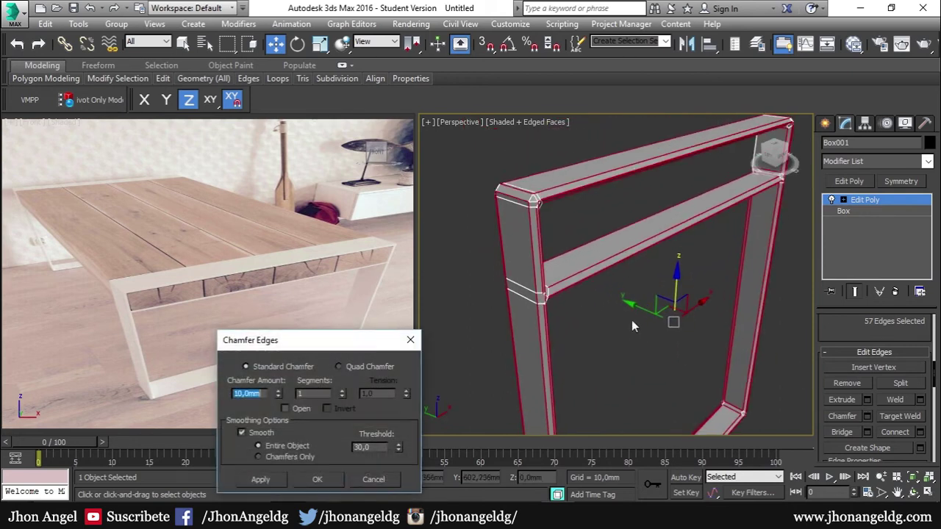
pyautogui.write('3')
pyautogui.press('Return')
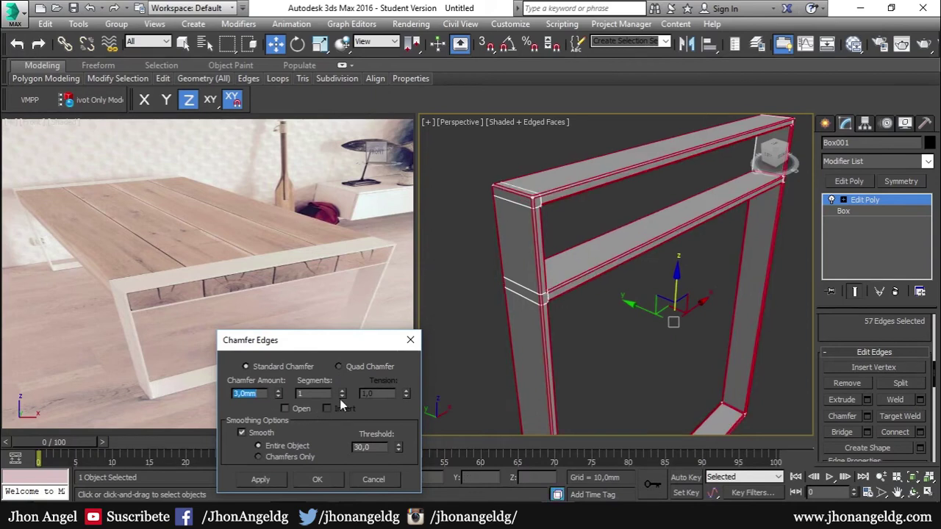
pyautogui.click(317, 479)
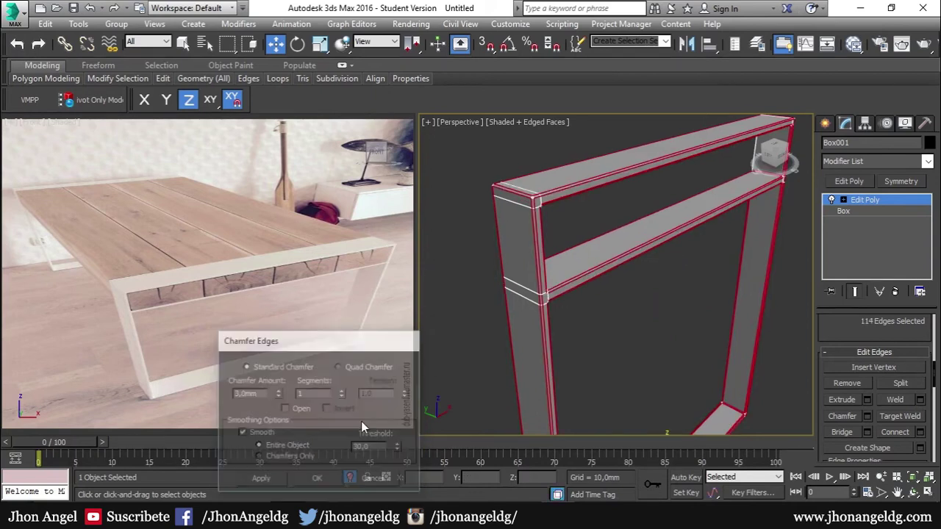
# - Bring the planks back beside the frame and examine the chamfered upper corner in plain shading
pyautogui.click(894, 200)
pyautogui.click(677, 266)
pyautogui.moveTo(670, 305)
pyautogui.keyDown('alt'); pyautogui.mouseDown(button='middle')
pyautogui.moveTo(664, 313)
pyautogui.moveTo(632, 294)
pyautogui.moveTo(669, 301)
pyautogui.moveTo(687, 319)
pyautogui.moveTo(616, 331)
pyautogui.moveTo(534, 328)
pyautogui.moveTo(577, 326)
pyautogui.moveTo(458, 293)
pyautogui.moveTo(515, 319)
pyautogui.moveTo(754, 345)
pyautogui.mouseUp(button='middle'); pyautogui.keyUp('alt')
pyautogui.press('F4')
pyautogui.press('F4')
pyautogui.press('F4')
pyautogui.click(356, 476)
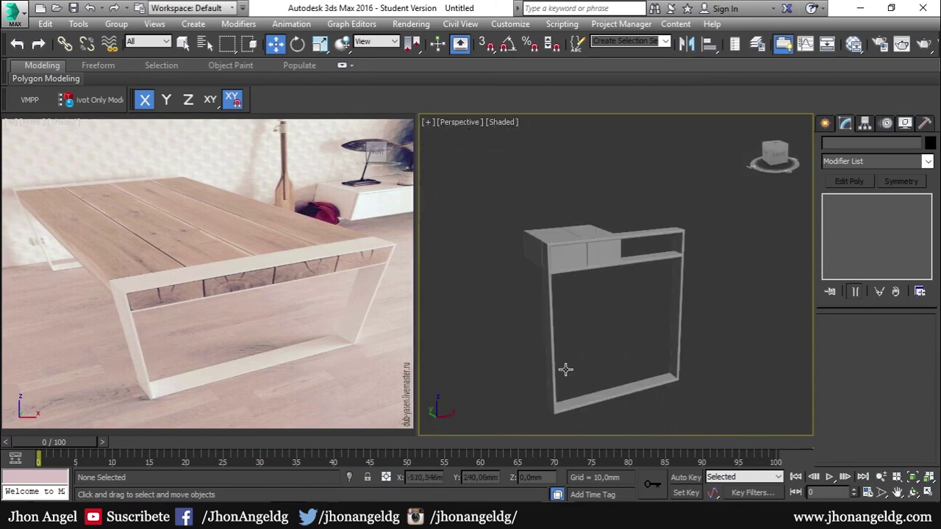
pyautogui.keyDown('alt'); pyautogui.moveTo(565, 370); pyautogui.dragTo(618, 317, button='middle'); pyautogui.keyUp('alt')
pyautogui.scroll(6, 605, 275)
pyautogui.keyDown('alt'); pyautogui.moveTo(643, 362); pyautogui.dragTo(605, 340, button='middle'); pyautogui.keyUp('alt')
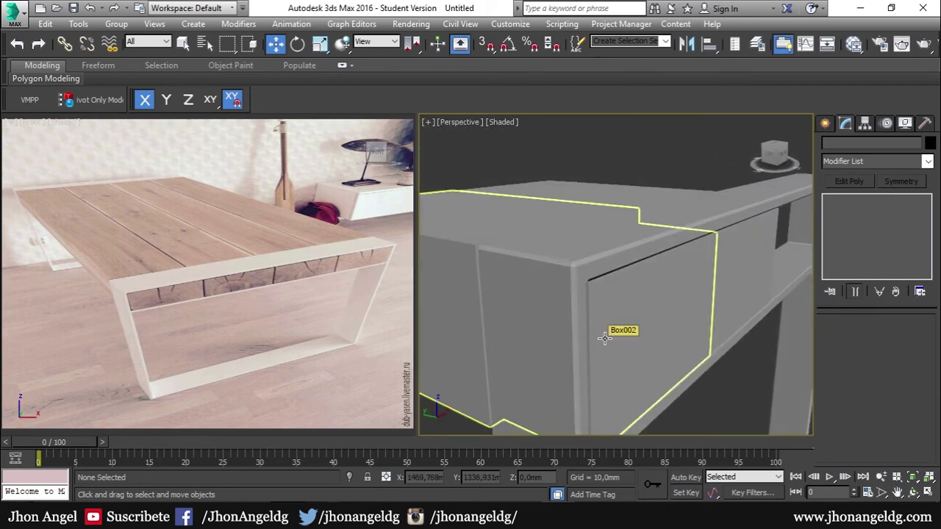
# - Undo the single-segment chamfer on the frame, returning to the selection of its original edges
pyautogui.hotkey('ctrl', 'z')
pyautogui.click(615, 259)
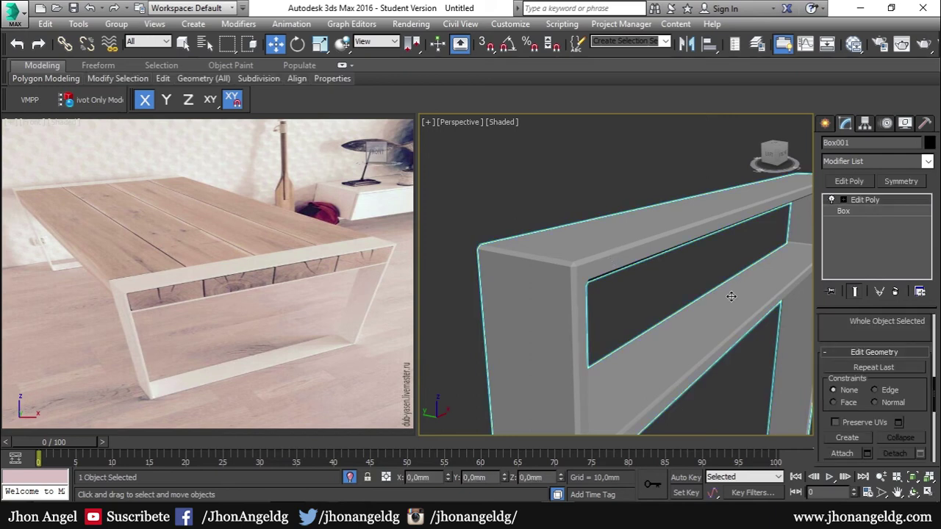
pyautogui.press('2')
pyautogui.hotkey('ctrl', 'z')
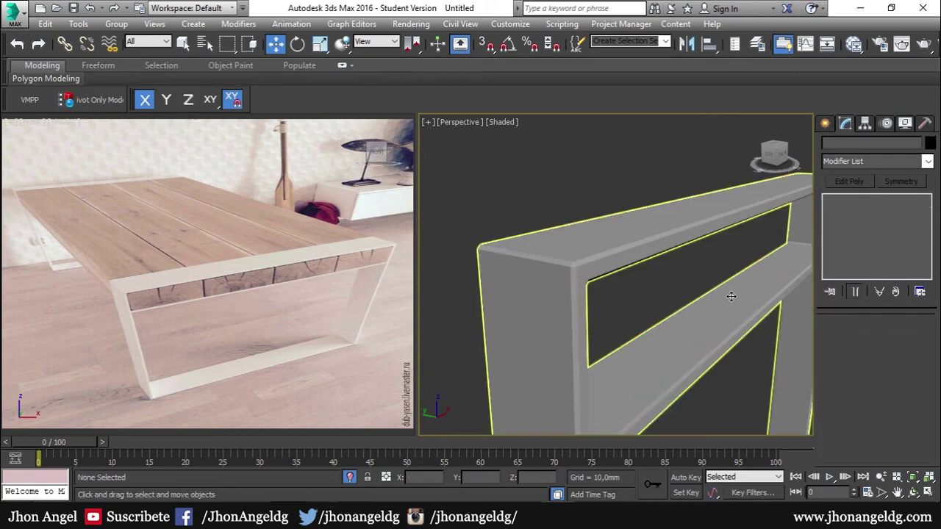
pyautogui.click(748, 309)
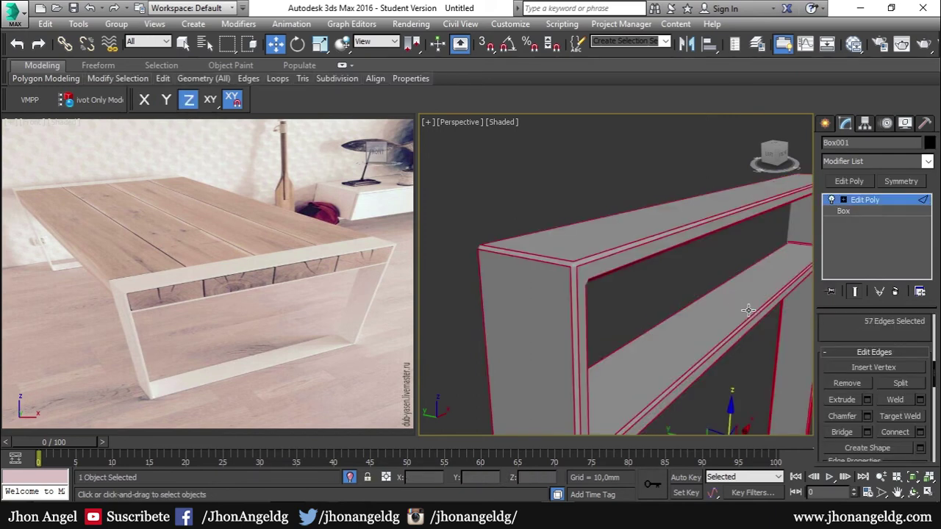
pyautogui.hotkey('ctrl', 'z')
pyautogui.hotkey('ctrl', 'z')
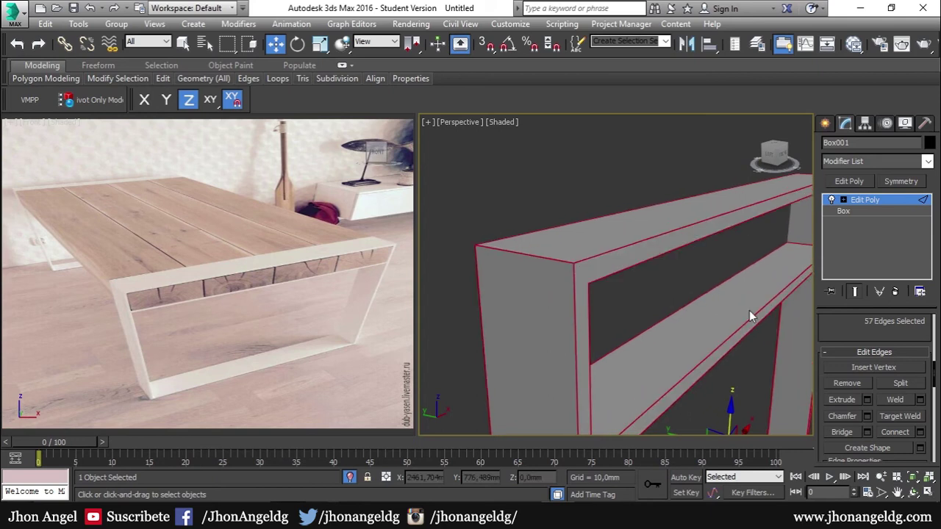
# - Chamfer the frame's selected edges by 3 mm with 2 segments and view the result in plain shading
pyautogui.press('F4')
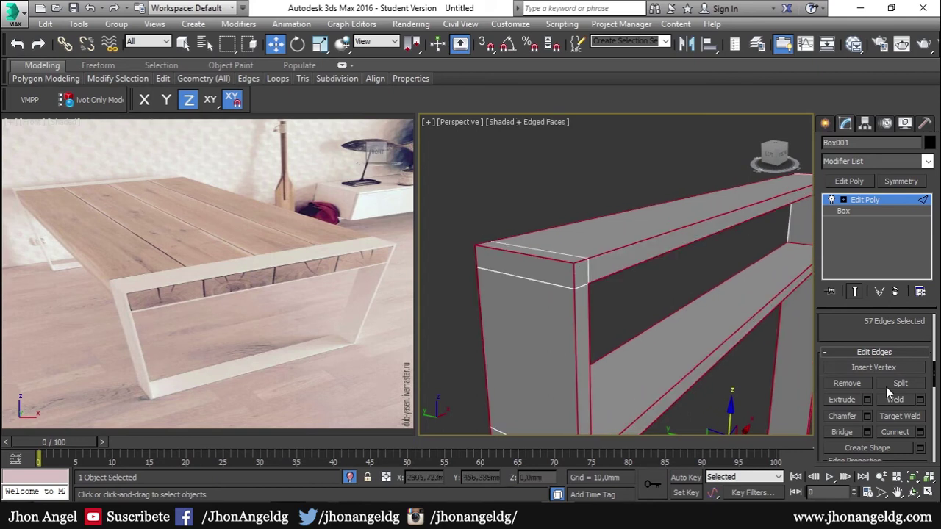
pyautogui.click(867, 416)
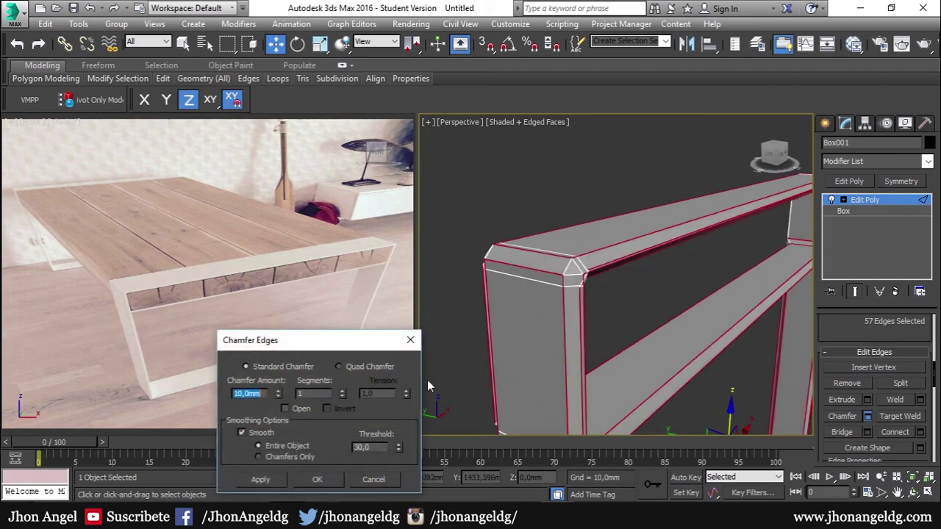
pyautogui.click(342, 390)
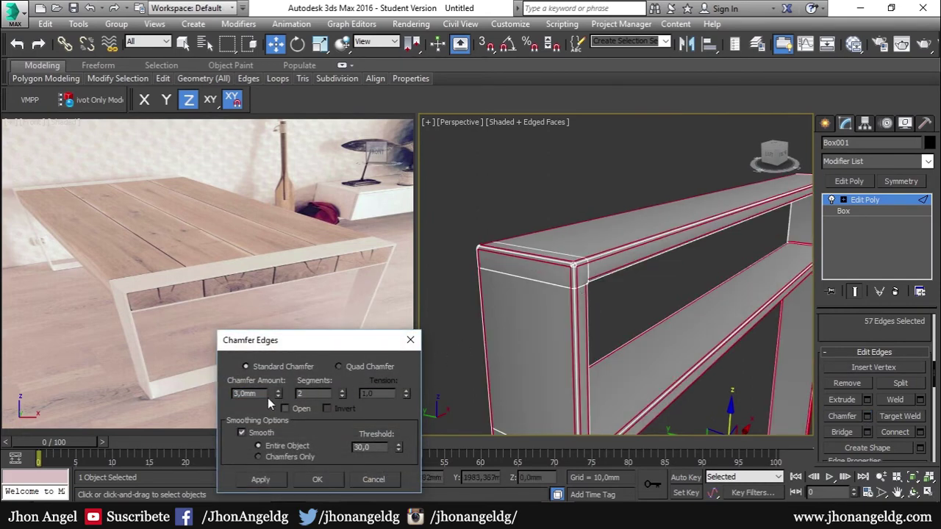
pyautogui.click(297, 482)
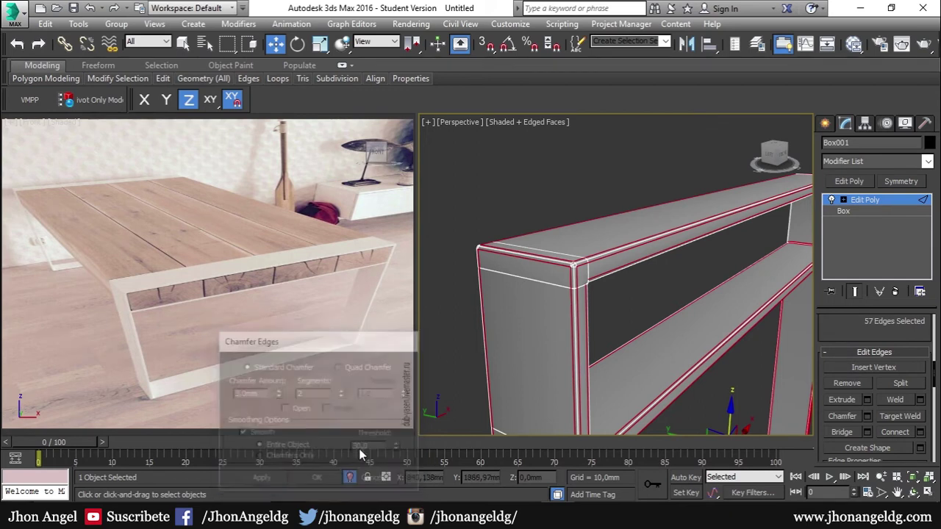
pyautogui.press('2')
pyautogui.click(619, 303)
pyautogui.moveTo(622, 309); pyautogui.dragTo(573, 291, button='middle')
pyautogui.press('F5')
pyautogui.press('F4')
pyautogui.scroll(-5, 624, 309)
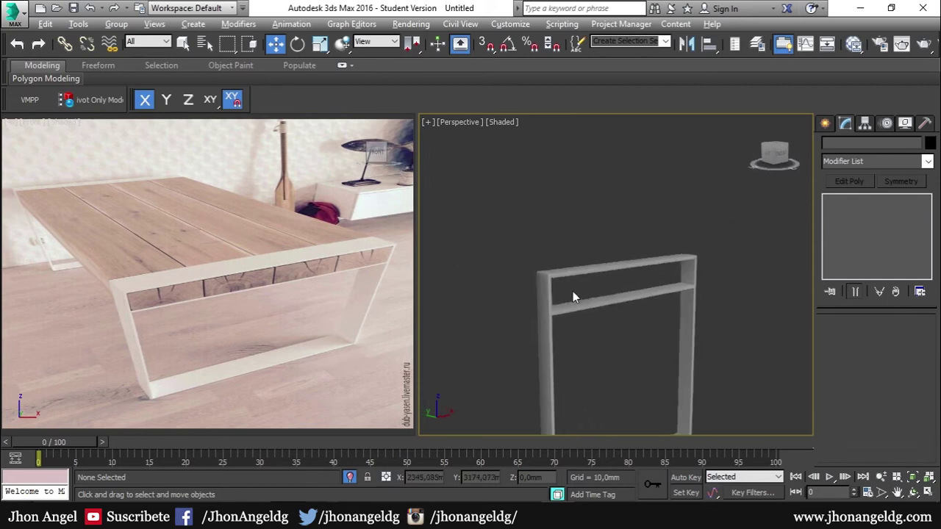
# - Select all of the frame's polygons and clear their smoothing groups
pyautogui.click(592, 296)
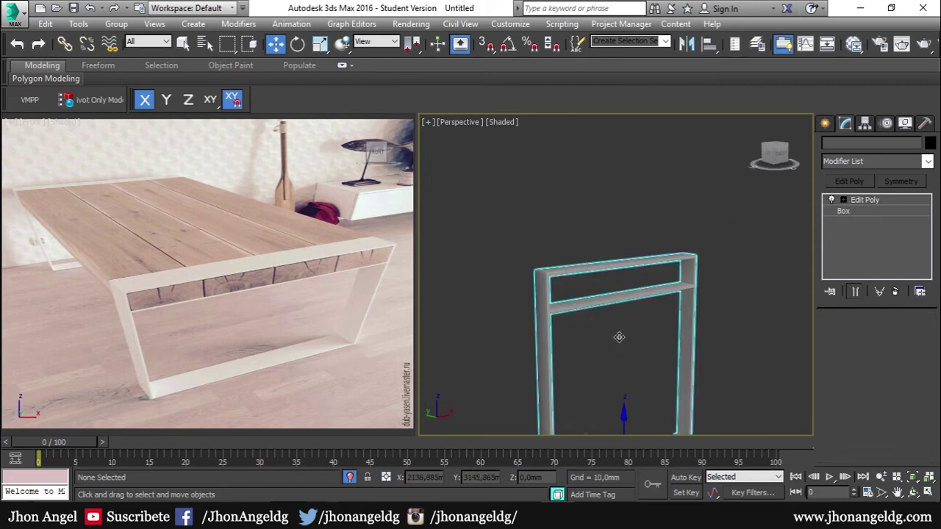
pyautogui.scroll(-3, 619, 338)
pyautogui.press('4')
pyautogui.moveTo(625, 357); pyautogui.dragTo(624, 335, button='middle')
pyautogui.scroll(3, 623, 331)
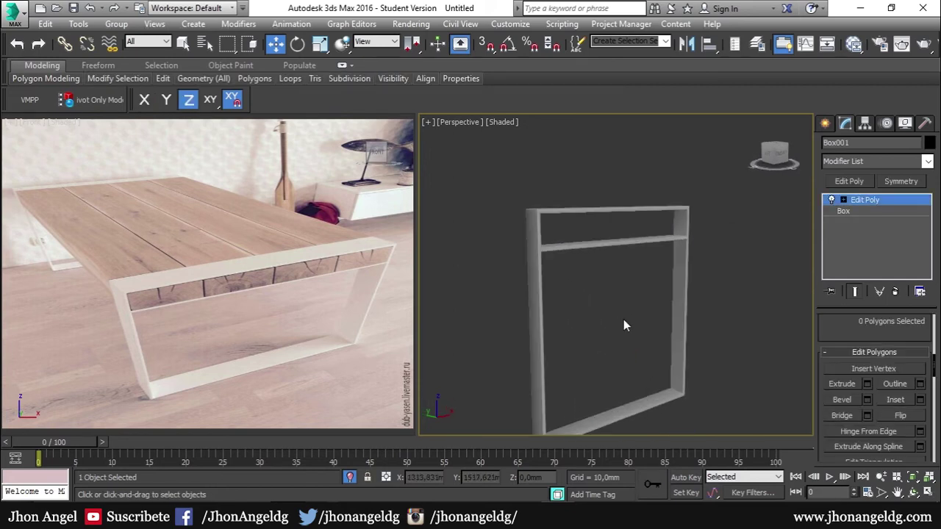
pyautogui.hotkey('ctrl', 'a')
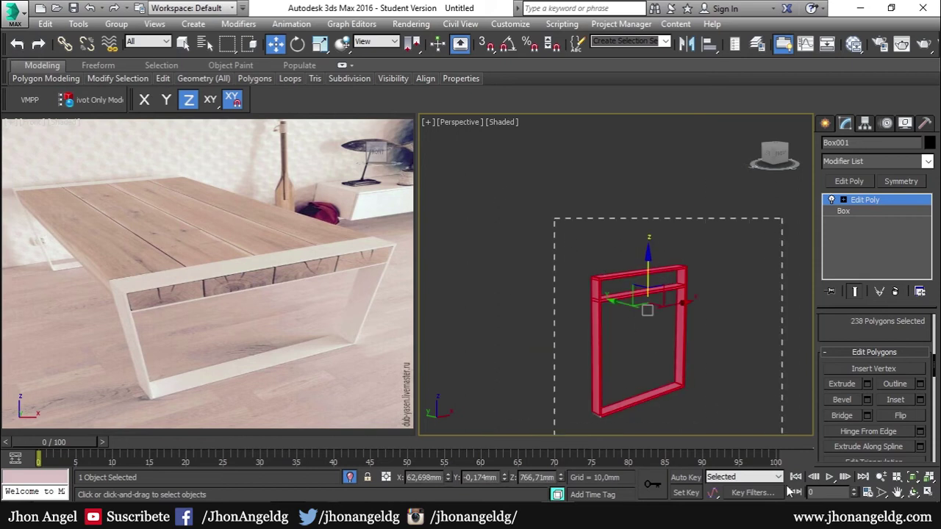
pyautogui.moveTo(788, 492); pyautogui.dragTo(791, 493)
pyautogui.scroll(-10, 900, 414)
pyautogui.scroll(-5, 903, 417)
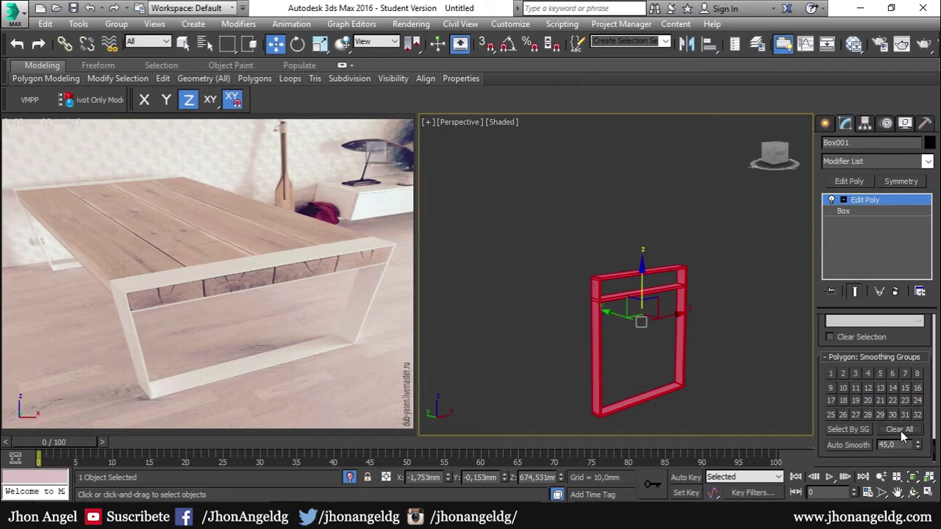
pyautogui.click(789, 267)
pyautogui.click(864, 199)
pyautogui.scroll(6, 642, 263)
pyautogui.click(607, 249)
# - Inspect the frame's upper corner up close and undo the clearing of the smoothing groups
pyautogui.moveTo(588, 371); pyautogui.dragTo(764, 363, button='middle')
pyautogui.scroll(3, 740, 340)
pyautogui.scroll(-1, 740, 340)
pyautogui.scroll(-2, 758, 367)
pyautogui.scroll(3, 724, 358)
pyautogui.click(762, 362)
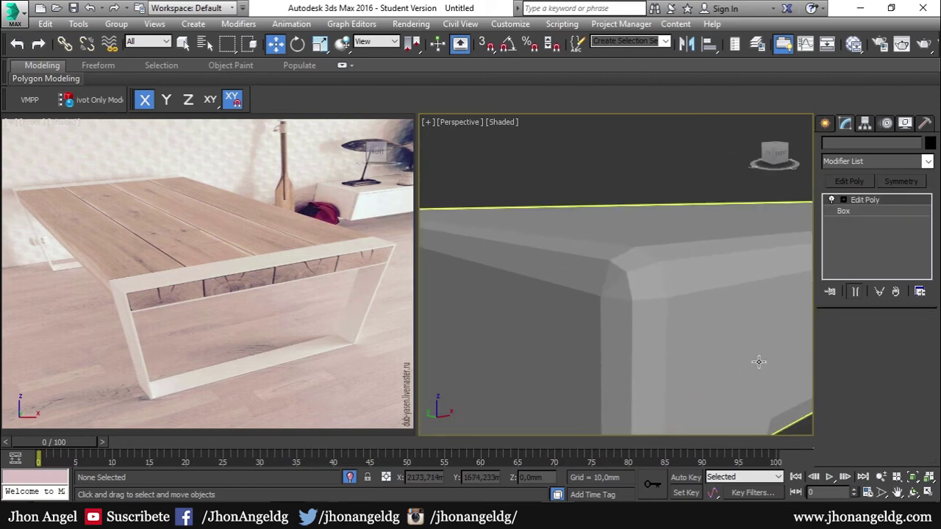
pyautogui.hotkey('ctrl', 'z')
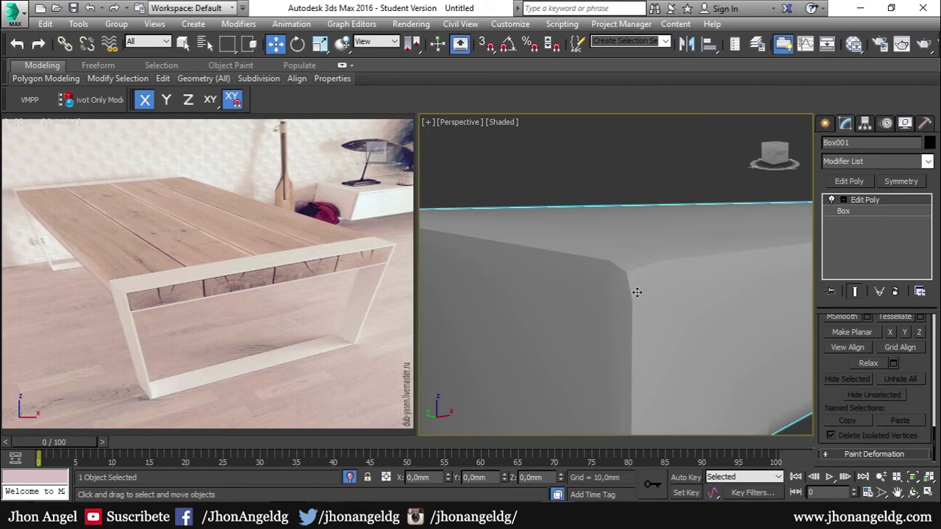
pyautogui.press('F4')
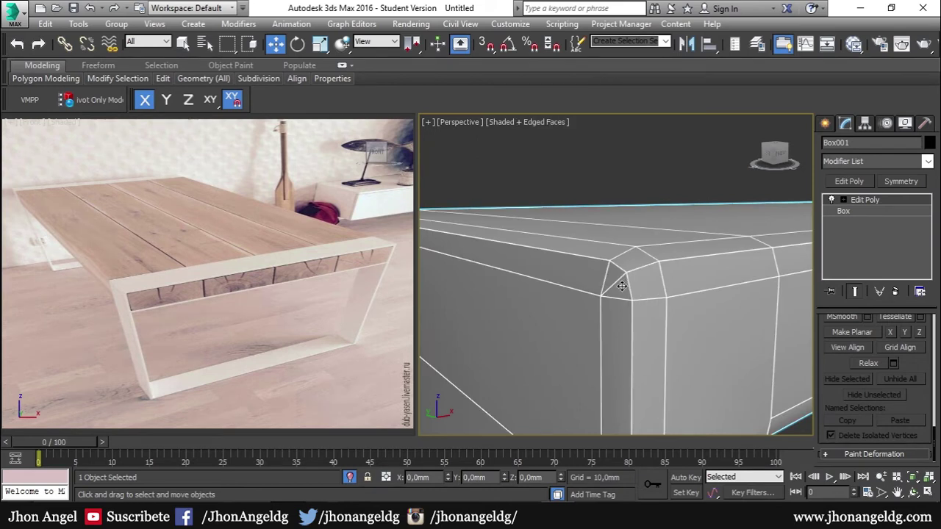
# - Undo the frame's chamfer changes back to a single segment and redo the narrower chamfer amount
pyautogui.hotkey('ctrl', 'z')
pyautogui.hotkey('ctrl', 'z')
pyautogui.hotkey('ctrl', 'z')
pyautogui.scroll(-5, 624, 287)
pyautogui.scroll(2, 627, 288)
pyautogui.scroll(4, 657, 322)
pyautogui.keyDown('alt'); pyautogui.moveTo(657, 322); pyautogui.dragTo(687, 350, button='middle'); pyautogui.keyUp('alt')
pyautogui.scroll(4, 667, 341)
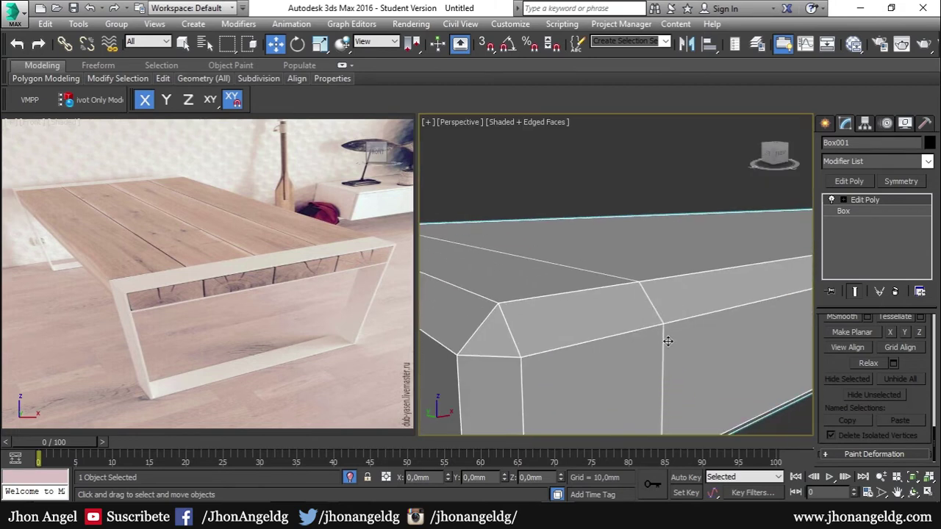
pyautogui.scroll(-5, 667, 341)
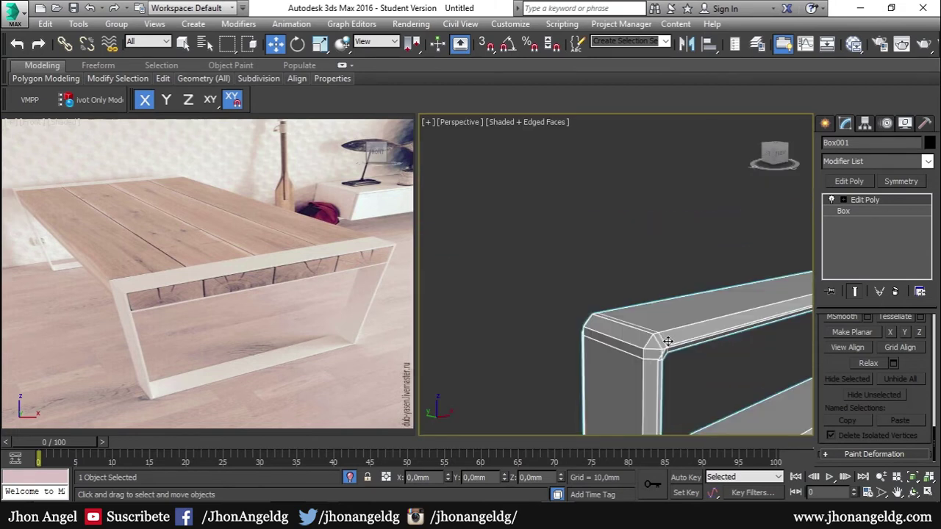
pyautogui.click(40, 44)
# - Deselect the frame and check its chamfered edges with the edge display turned off
pyautogui.click(550, 255)
pyautogui.press('F4')
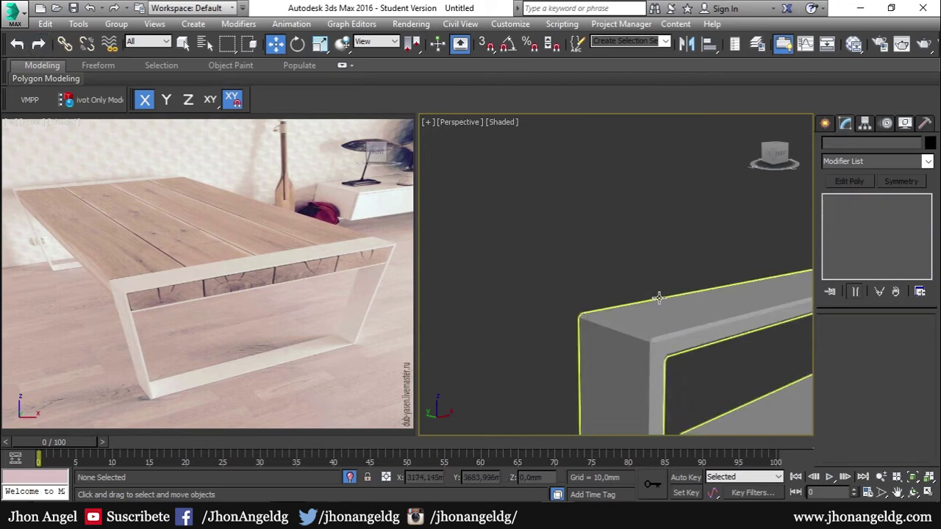
pyautogui.press('F3')
pyautogui.moveTo(666, 365); pyautogui.dragTo(656, 336, button='middle')
pyautogui.press('F3')
pyautogui.press('F4')
pyautogui.press('F4')
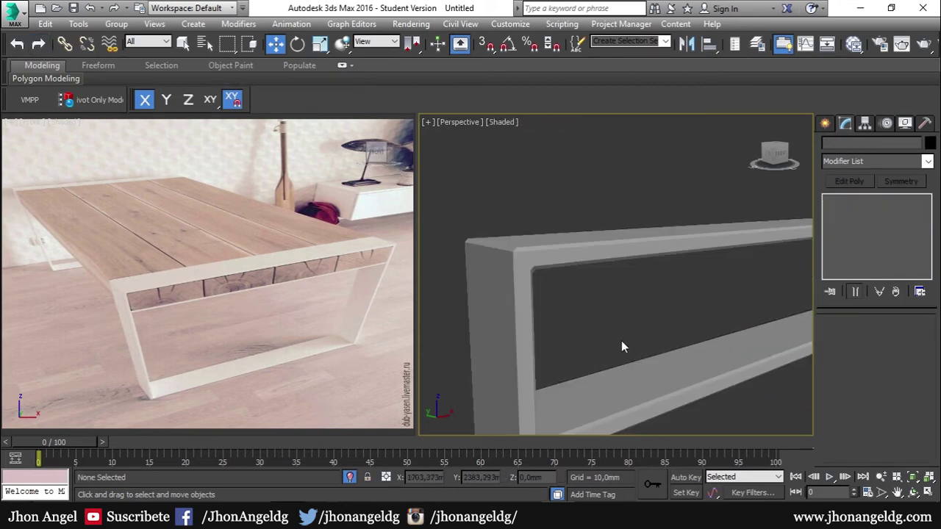
# - Show all table parts again, isolate the outer plank on the -X side, and display its edges
pyautogui.click(349, 477)
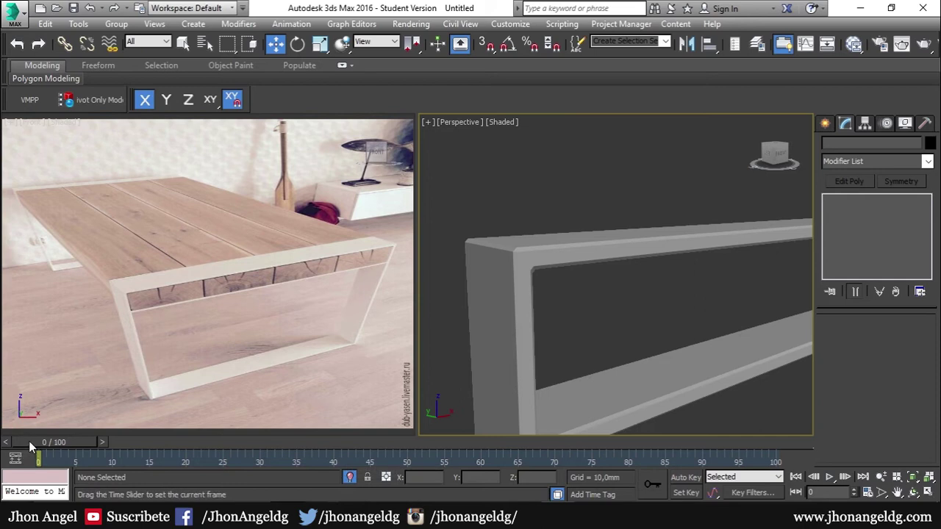
pyautogui.click(350, 477)
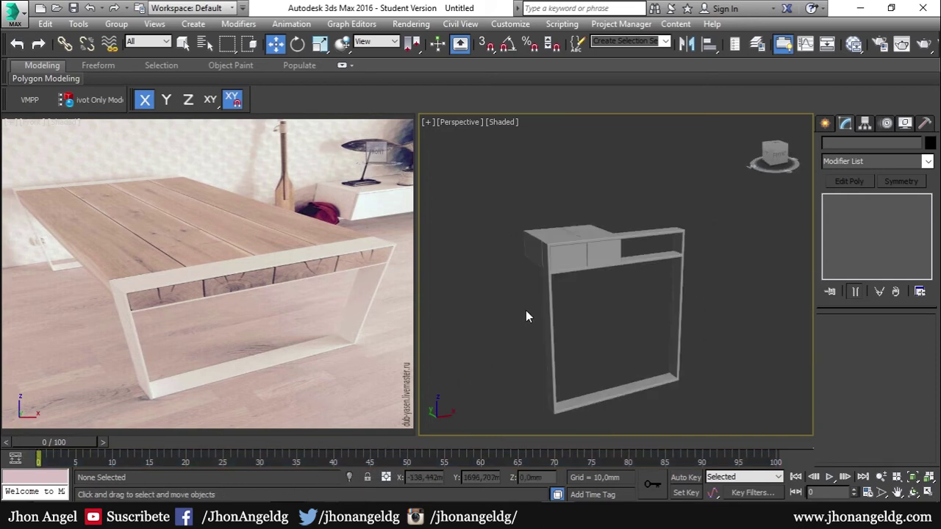
pyautogui.moveTo(537, 231); pyautogui.dragTo(544, 242, button='middle')
pyautogui.scroll(4, 563, 242)
pyautogui.click(565, 243)
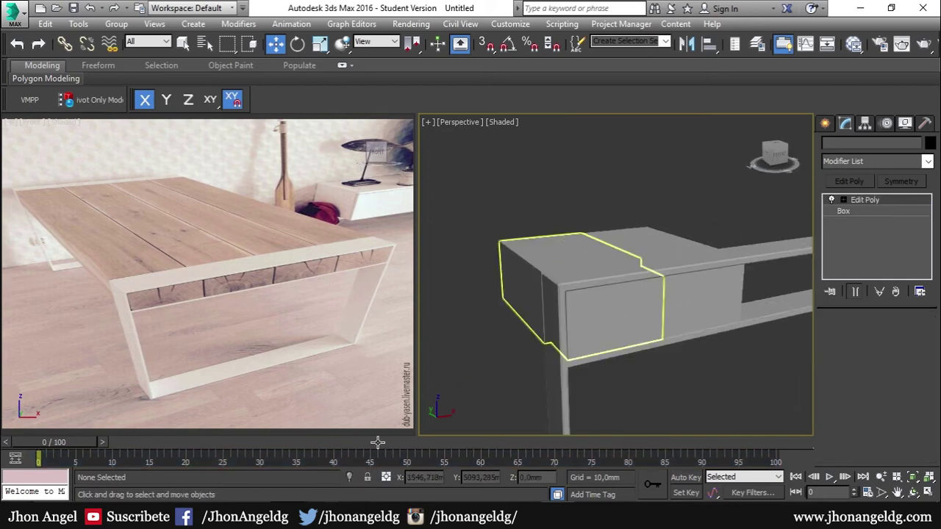
pyautogui.click(350, 477)
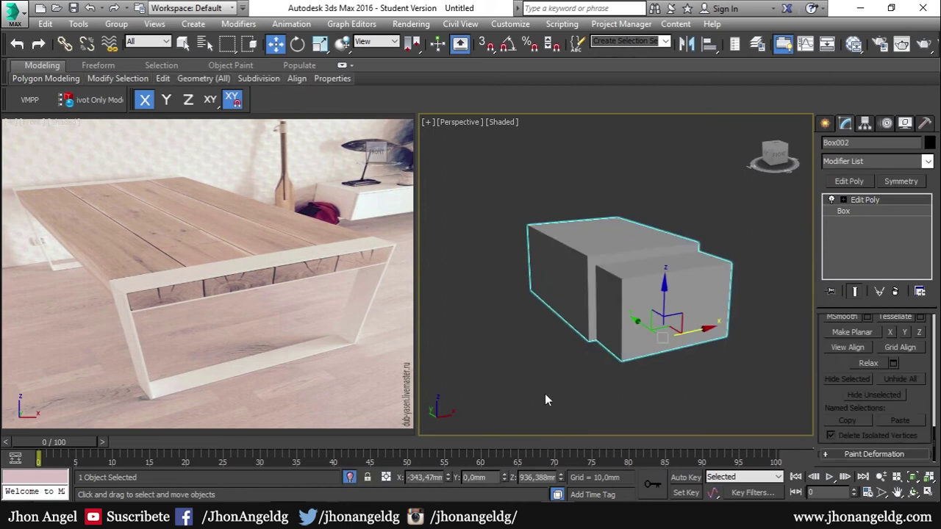
pyautogui.moveTo(590, 355); pyautogui.dragTo(583, 353, button='middle')
pyautogui.press('F4')
pyautogui.scroll(3, 594, 280)
pyautogui.moveTo(595, 280); pyautogui.dragTo(590, 259, button='middle')
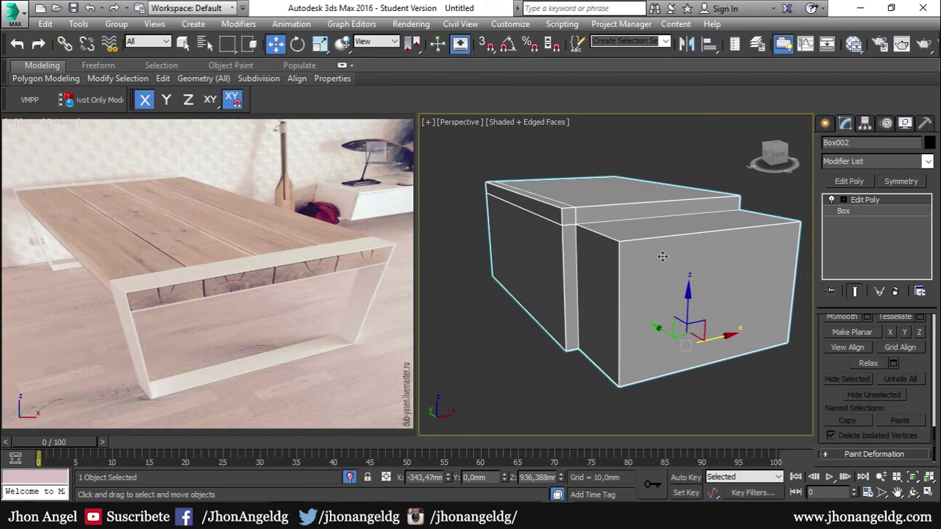
# - Select the plank's top shoulder edge, its long upper and lower edges on the -X side, and the vertical shoulder corner
pyautogui.press('2')
pyautogui.click(571, 208)
pyautogui.keyDown('ctrl'); pyautogui.click(552, 204); pyautogui.keyUp('ctrl')
pyautogui.keyDown('ctrl'); pyautogui.click(562, 245); pyautogui.keyUp('ctrl')
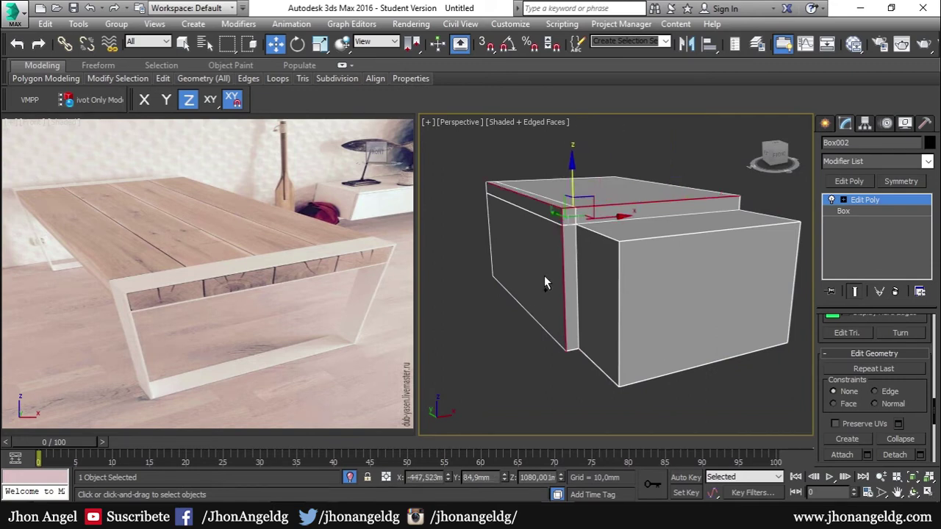
pyautogui.keyDown('ctrl'); pyautogui.click(540, 331); pyautogui.keyUp('ctrl')
# - Add the edges around the narrow end's front face and its lower -X side edge to the selection
pyautogui.keyDown('ctrl'); pyautogui.click(599, 365); pyautogui.keyUp('ctrl')
pyautogui.keyDown('ctrl'); pyautogui.click(620, 352); pyautogui.keyUp('ctrl')
pyautogui.keyDown('ctrl'); pyautogui.click(677, 236); pyautogui.keyUp('ctrl')
pyautogui.keyDown('ctrl'); pyautogui.click(707, 365); pyautogui.keyUp('ctrl')
pyautogui.keyDown('ctrl'); pyautogui.click(793, 295); pyautogui.keyUp('ctrl')
# - Add the remaining edges along the plank's +X side and underside to the selection
pyautogui.keyDown('alt'); pyautogui.moveTo(765, 330); pyautogui.dragTo(619, 331, button='middle'); pyautogui.keyUp('alt')
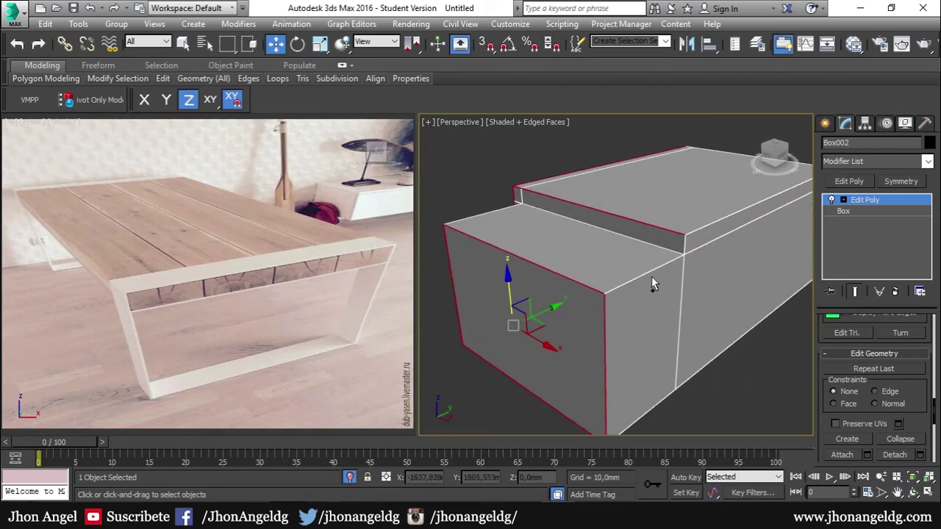
pyautogui.keyDown('ctrl'); pyautogui.click(653, 269); pyautogui.keyUp('ctrl')
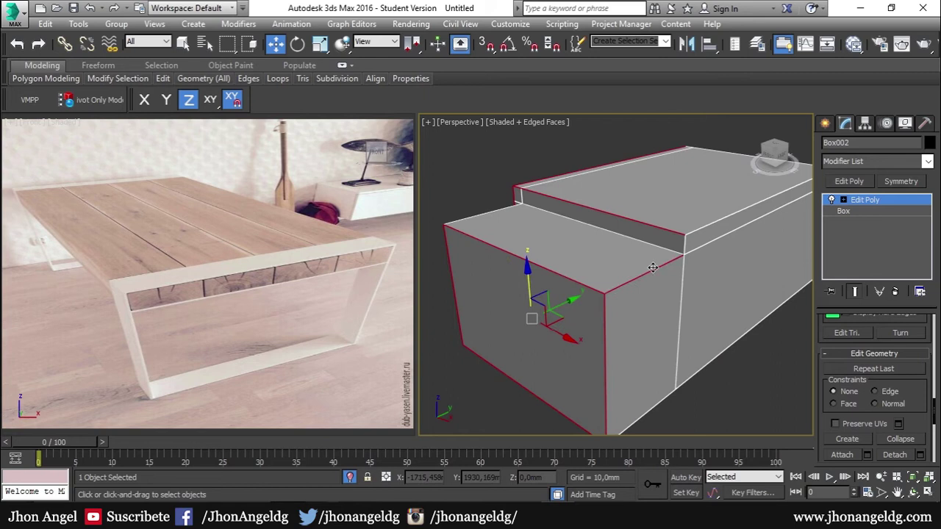
pyautogui.keyDown('ctrl'); pyautogui.click(703, 229); pyautogui.keyUp('ctrl')
pyautogui.press('F3')
pyautogui.moveTo(710, 282)
pyautogui.keyDown('alt'); pyautogui.mouseDown(button='middle')
pyautogui.moveTo(693, 265)
pyautogui.moveTo(703, 261)
pyautogui.mouseUp(button='middle'); pyautogui.keyUp('alt')
pyautogui.keyDown('ctrl'); pyautogui.click(656, 400); pyautogui.keyUp('ctrl')
pyautogui.keyDown('ctrl'); pyautogui.click(717, 356); pyautogui.keyUp('ctrl')
pyautogui.moveTo(719, 351); pyautogui.dragTo(647, 375, button='middle')
pyautogui.keyDown('ctrl'); pyautogui.doubleClick(717, 273); pyautogui.keyUp('ctrl')
pyautogui.press('F3')
# - Chamfer the plank's selected edges by 3 mm with 1 segment and return to object level
pyautogui.scroll(3, 734, 221)
pyautogui.scroll(-4, 731, 230)
pyautogui.moveTo(729, 236)
pyautogui.keyDown('alt'); pyautogui.mouseDown(button='middle')
pyautogui.moveTo(527, 236)
pyautogui.moveTo(533, 273)
pyautogui.moveTo(561, 322)
pyautogui.moveTo(537, 374)
pyautogui.moveTo(602, 340)
pyautogui.moveTo(575, 335)
pyautogui.moveTo(606, 266)
pyautogui.moveTo(678, 302)
pyautogui.moveTo(478, 313)
pyautogui.mouseUp(button='middle'); pyautogui.keyUp('alt')
pyautogui.keyDown('alt'); pyautogui.moveTo(695, 308); pyautogui.dragTo(697, 355, button='middle'); pyautogui.keyUp('alt')
pyautogui.scroll(-2, 848, 417)
pyautogui.scroll(-2, 868, 398)
pyautogui.scroll(8, 871, 399)
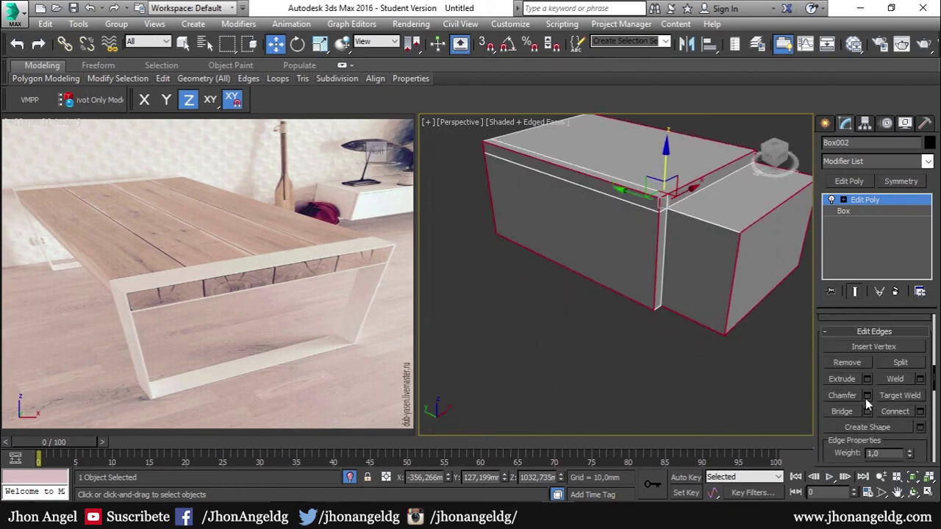
pyautogui.click(867, 396)
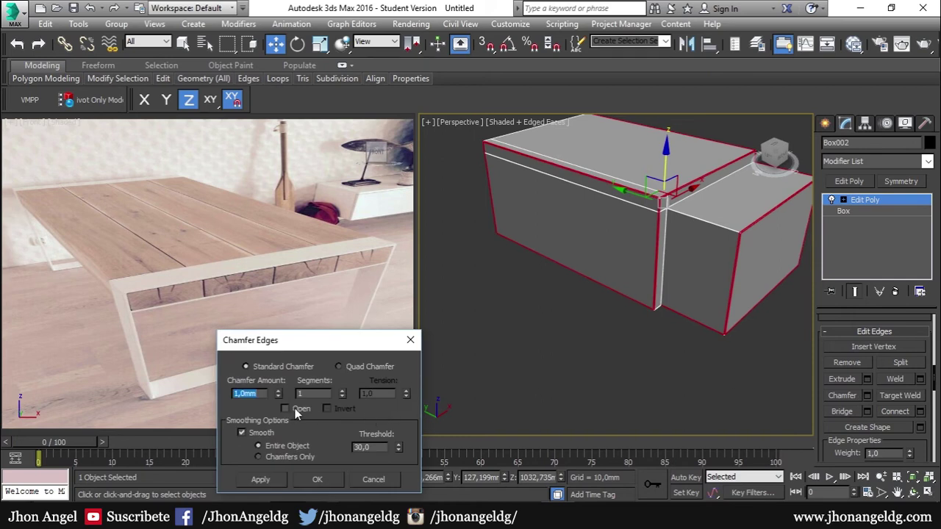
pyautogui.write('3')
pyautogui.press('Return')
pyautogui.click(318, 479)
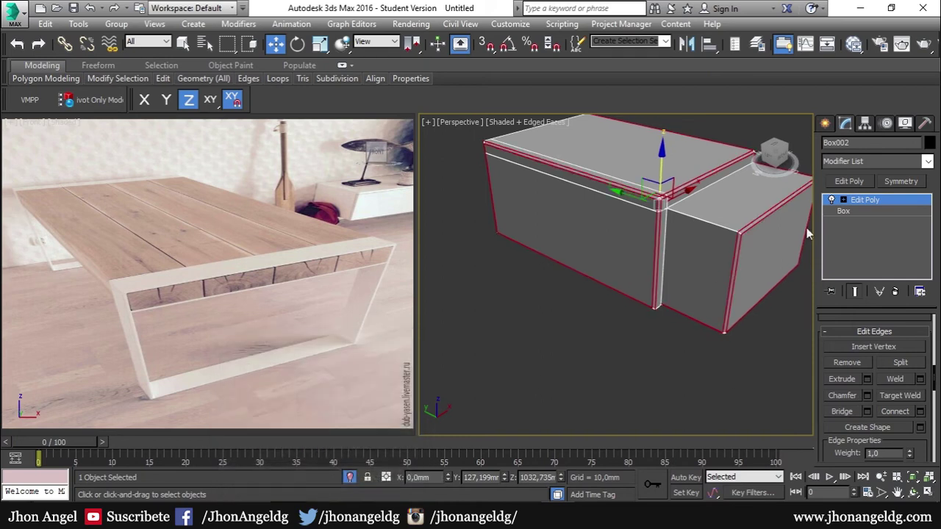
pyautogui.click(866, 201)
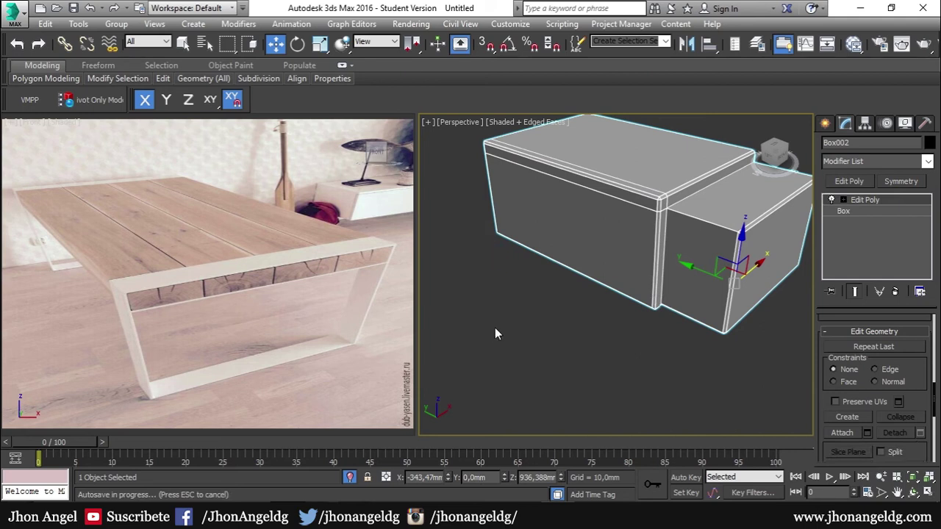
pyautogui.keyDown('alt'); pyautogui.moveTo(510, 322); pyautogui.dragTo(680, 321, button='middle'); pyautogui.keyUp('alt')
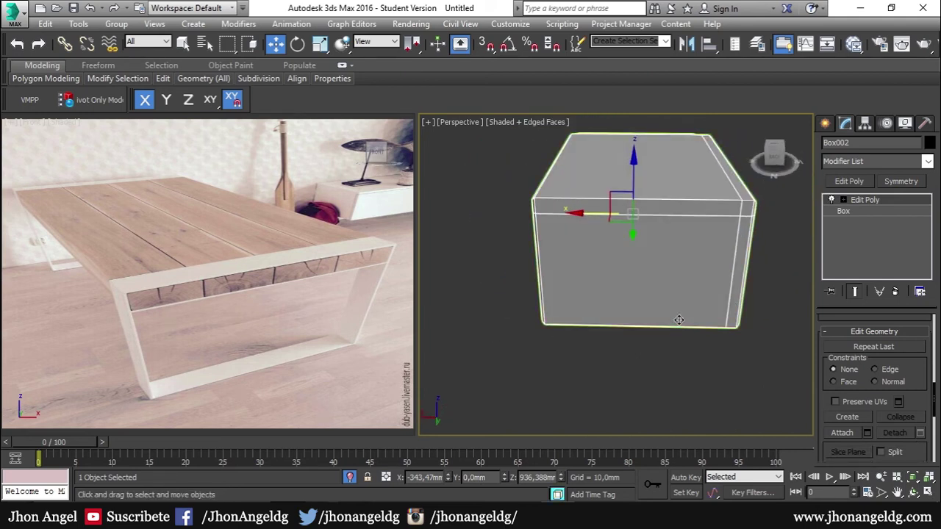
# - Delete the polygons closing the first plank's wide +Y end, including the narrow chamfer strips, and return to object level
pyautogui.press('4')
pyautogui.click(699, 264)
pyautogui.keyDown('ctrl'); pyautogui.click(728, 210); pyautogui.keyUp('ctrl')
pyautogui.keyDown('ctrl'); pyautogui.click(749, 209); pyautogui.keyUp('ctrl')
pyautogui.keyDown('ctrl'); pyautogui.click(745, 230); pyautogui.keyUp('ctrl')
pyautogui.scroll(2, 750, 222)
pyautogui.scroll(2, 757, 203)
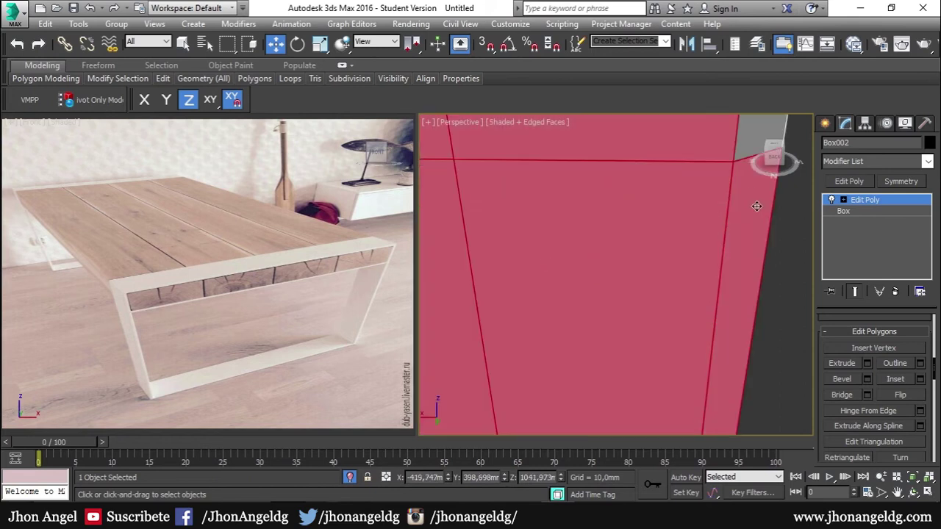
pyautogui.scroll(-3, 687, 231)
pyautogui.moveTo(653, 271); pyautogui.dragTo(838, 270, button='middle')
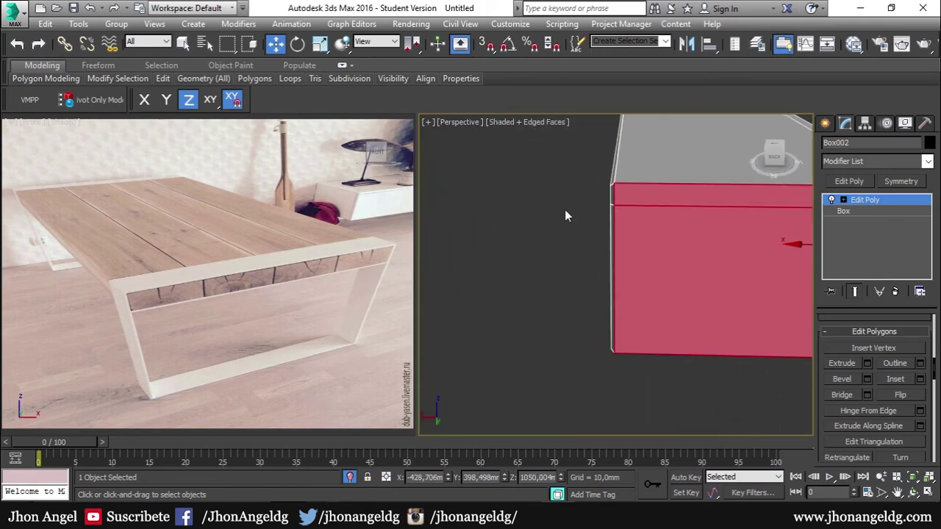
pyautogui.scroll(3, 615, 176)
pyautogui.keyDown('ctrl'); pyautogui.click(609, 248); pyautogui.keyUp('ctrl')
pyautogui.keyDown('alt'); pyautogui.moveTo(624, 303); pyautogui.dragTo(730, 318, button='middle'); pyautogui.keyUp('alt')
pyautogui.scroll(-3, 656, 319)
pyautogui.click(871, 199)
pyautogui.click(761, 212)
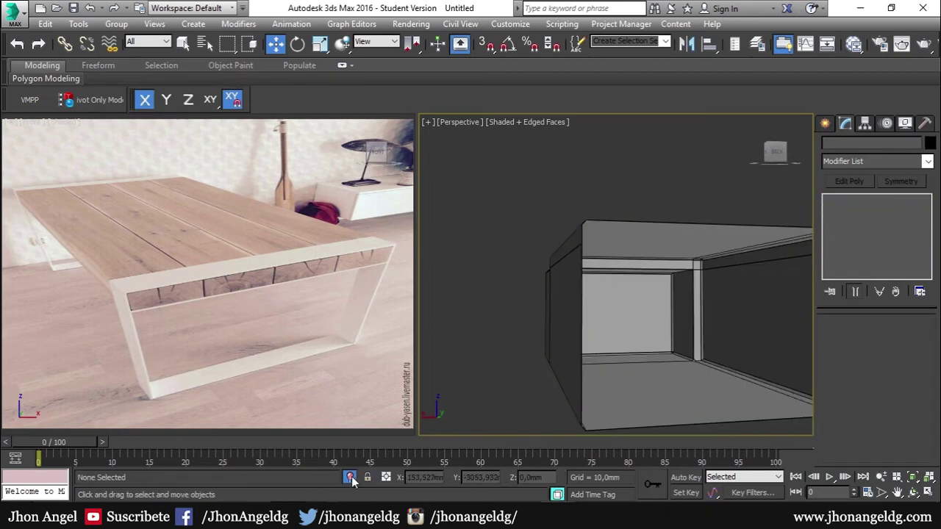
# - Bring back the hidden objects, then isolate the adjacent second plank and switch it to edge editing
pyautogui.click(350, 478)
pyautogui.keyDown('alt'); pyautogui.moveTo(590, 350); pyautogui.dragTo(718, 326, button='middle'); pyautogui.keyUp('alt')
pyautogui.click(589, 248)
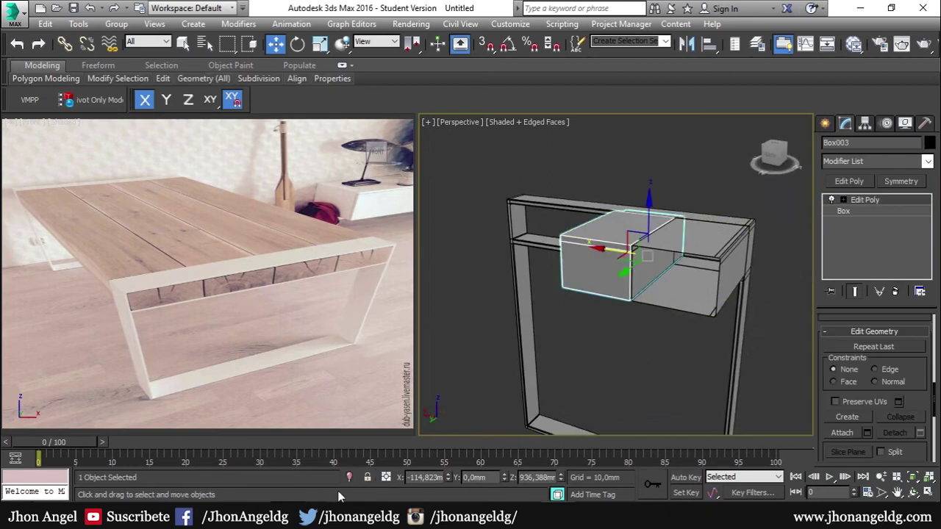
pyautogui.click(349, 478)
pyautogui.press('2')
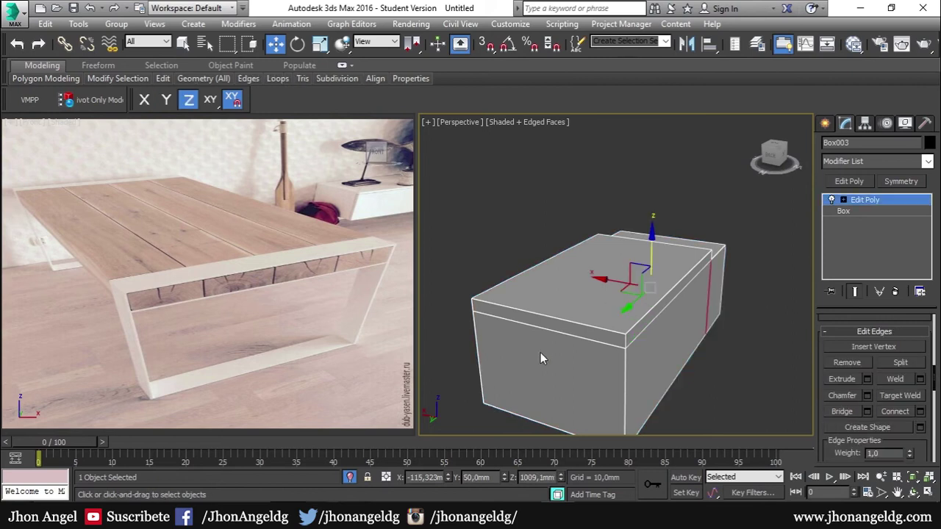
# - Select the second plank's long top and bottom edges on the -X side and the vertical corner edge at its wide end
pyautogui.click(641, 316)
pyautogui.keyDown('ctrl'); pyautogui.click(625, 377); pyautogui.keyUp('ctrl')
pyautogui.keyDown('ctrl'); pyautogui.click(626, 342); pyautogui.keyUp('ctrl')
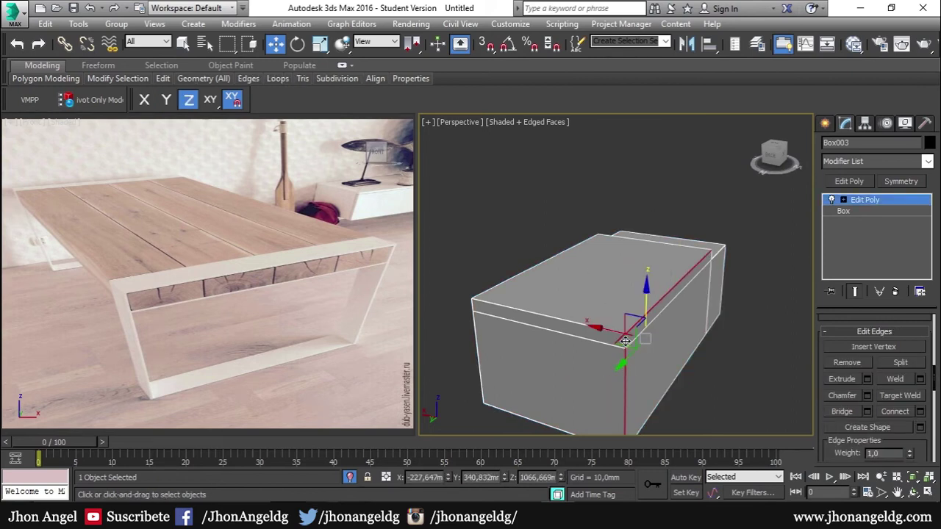
pyautogui.moveTo(632, 421); pyautogui.dragTo(629, 358, button='middle')
pyautogui.keyDown('ctrl'); pyautogui.click(630, 359); pyautogui.keyUp('ctrl')
pyautogui.keyDown('ctrl'); pyautogui.click(705, 274); pyautogui.keyUp('ctrl')
pyautogui.moveTo(722, 308); pyautogui.dragTo(661, 342, button='middle')
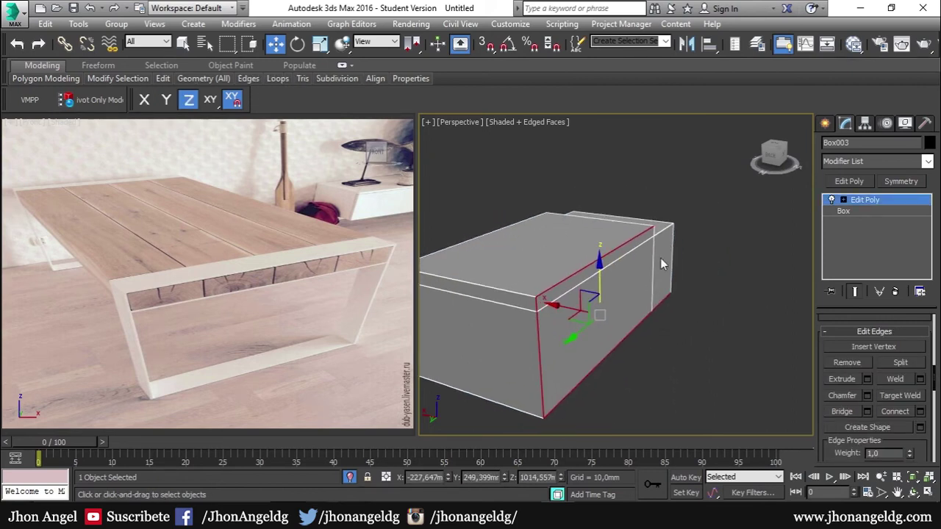
# - Add the shoulder edges on the -X side and the narrow end's top, bottom and -X corner edges to the selection
pyautogui.scroll(3, 662, 259)
pyautogui.keyDown('ctrl'); pyautogui.click(677, 233); pyautogui.keyUp('ctrl')
pyautogui.keyDown('alt'); pyautogui.moveTo(657, 254); pyautogui.dragTo(459, 290, button='middle'); pyautogui.keyUp('alt')
pyautogui.keyDown('ctrl'); pyautogui.click(675, 326); pyautogui.keyUp('ctrl')
pyautogui.moveTo(687, 393); pyautogui.dragTo(603, 321, button='middle')
pyautogui.keyDown('ctrl'); pyautogui.click(678, 316); pyautogui.keyUp('ctrl')
pyautogui.scroll(-4, 678, 316)
pyautogui.keyDown('alt'); pyautogui.moveTo(675, 318); pyautogui.dragTo(619, 332, button='middle'); pyautogui.keyUp('alt')
pyautogui.keyDown('ctrl'); pyautogui.click(678, 385); pyautogui.keyUp('ctrl')
pyautogui.keyDown('alt'); pyautogui.moveTo(663, 385); pyautogui.dragTo(611, 377, button='middle'); pyautogui.keyUp('alt')
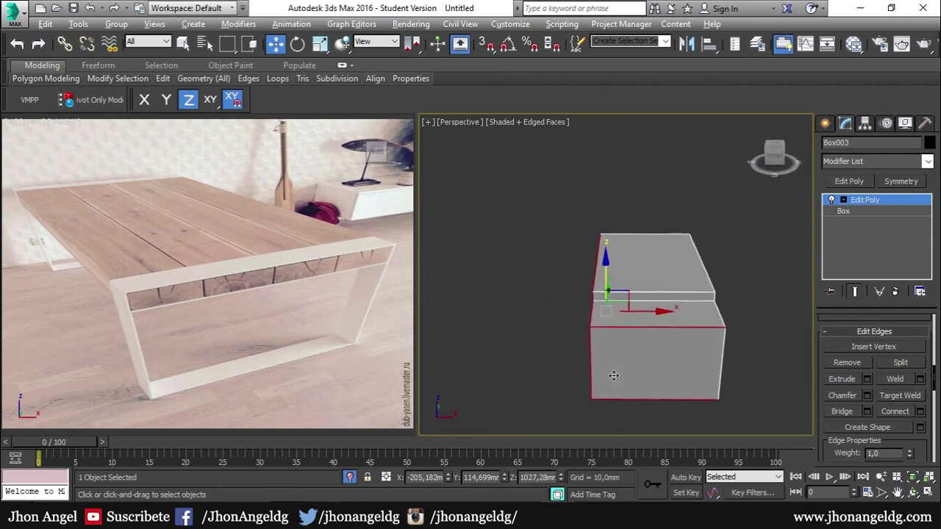
# - Show the whole table to examine how the first plank meets the frame's corner, and isolate the second plank again
pyautogui.moveTo(701, 377); pyautogui.dragTo(553, 317, button='middle')
pyautogui.click(351, 478)
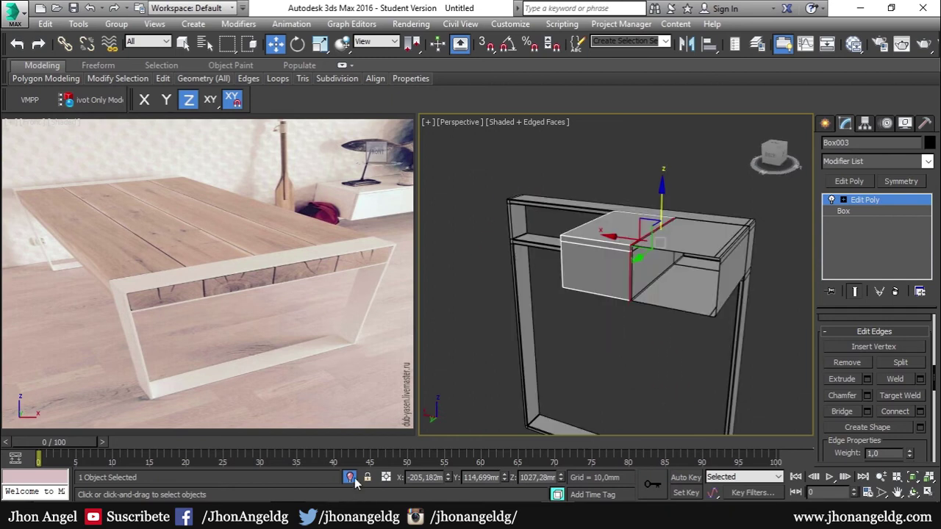
pyautogui.keyDown('alt'); pyautogui.moveTo(641, 262); pyautogui.dragTo(401, 314, button='middle'); pyautogui.keyUp('alt')
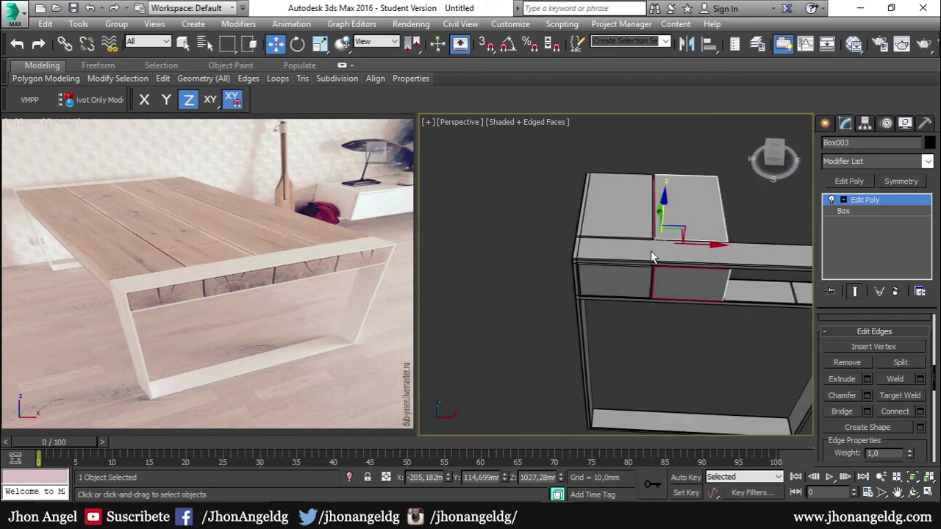
pyautogui.scroll(3, 684, 255)
pyautogui.keyDown('alt'); pyautogui.moveTo(697, 255); pyautogui.dragTo(853, 194, button='middle'); pyautogui.keyUp('alt')
pyautogui.scroll(2, 736, 216)
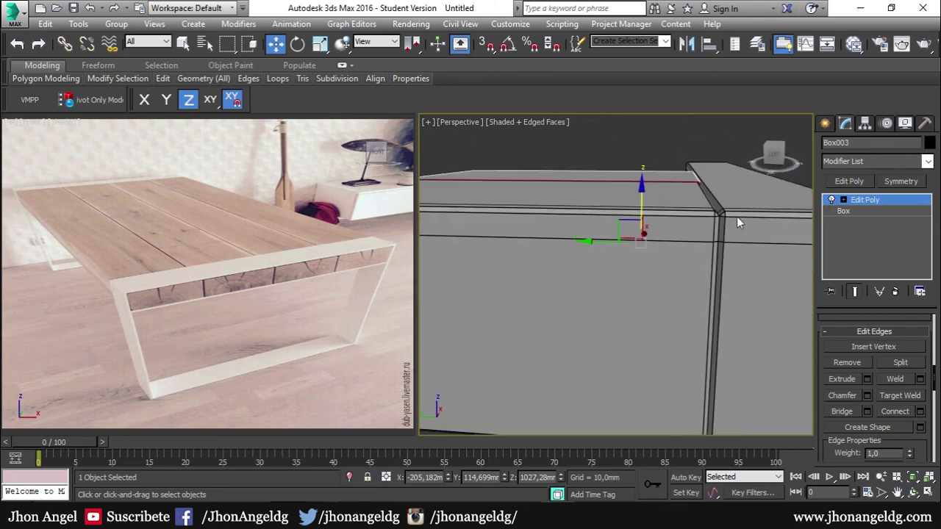
pyautogui.scroll(2, 726, 213)
pyautogui.scroll(-2, 731, 205)
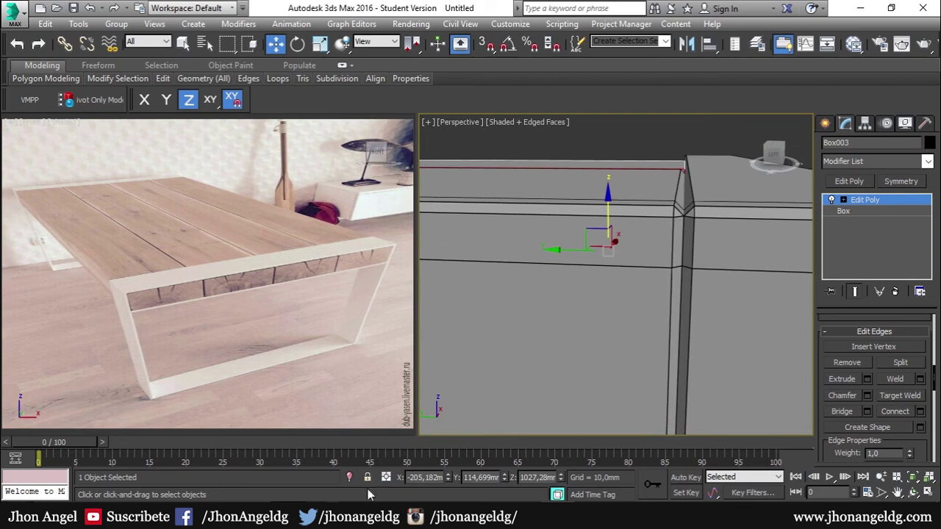
pyautogui.hotkey('alt', 'q')
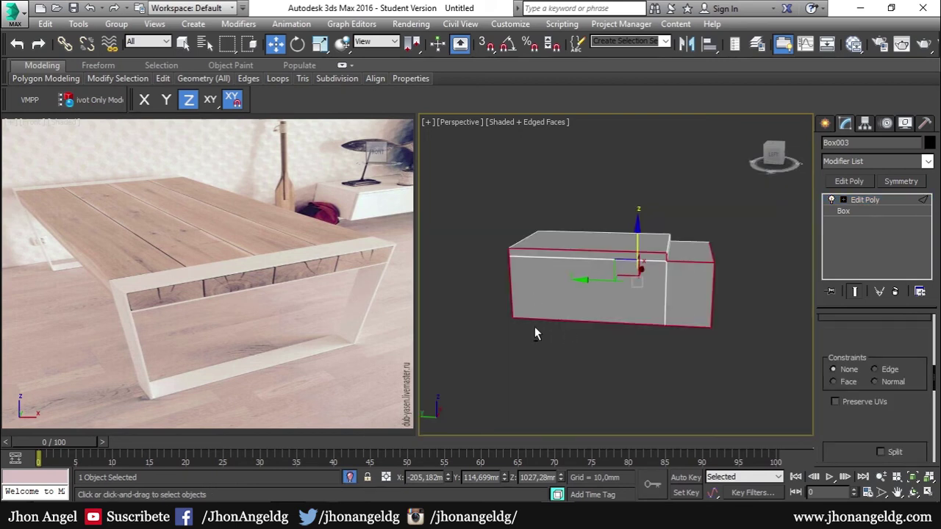
# - Add the second plank's edges around the narrow end's +X corner and along its +X side to the selection
pyautogui.keyDown('alt'); pyautogui.moveTo(535, 329); pyautogui.dragTo(421, 332, button='middle'); pyautogui.keyUp('alt')
pyautogui.scroll(2, 690, 265)
pyautogui.keyDown('ctrl'); pyautogui.click(691, 266); pyautogui.keyUp('ctrl')
pyautogui.keyDown('alt'); pyautogui.moveTo(733, 297); pyautogui.dragTo(629, 335, button='middle'); pyautogui.keyUp('alt')
pyautogui.keyDown('ctrl'); pyautogui.click(701, 297); pyautogui.keyUp('ctrl')
pyautogui.keyDown('ctrl'); pyautogui.click(695, 306); pyautogui.keyUp('ctrl')
pyautogui.keyDown('ctrl'); pyautogui.click(684, 322); pyautogui.keyUp('ctrl')
pyautogui.keyDown('ctrl'); pyautogui.click(627, 333); pyautogui.keyUp('ctrl')
pyautogui.keyDown('ctrl'); pyautogui.click(699, 289); pyautogui.keyUp('ctrl')
# - Complete the edge selection at the plank's shoulder and chamfer all selected edges by 3 mm with 1 segment
pyautogui.moveTo(699, 289); pyautogui.dragTo(559, 297, button='middle')
pyautogui.keyDown('ctrl'); pyautogui.click(689, 246); pyautogui.keyUp('ctrl')
pyautogui.keyDown('ctrl'); pyautogui.click(695, 247); pyautogui.keyUp('ctrl')
pyautogui.keyDown('alt'); pyautogui.moveTo(688, 294); pyautogui.dragTo(618, 287, button='middle'); pyautogui.keyUp('alt')
pyautogui.scroll(-3, 608, 335)
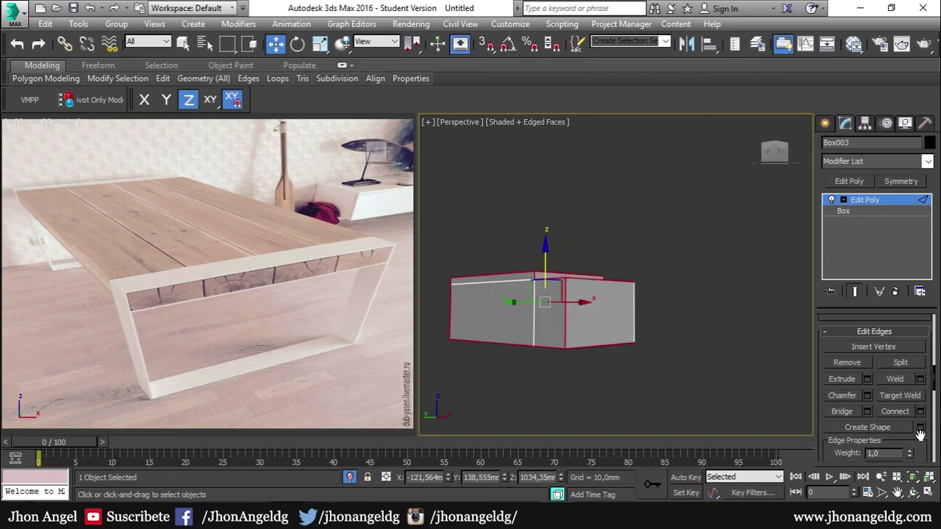
pyautogui.click(868, 396)
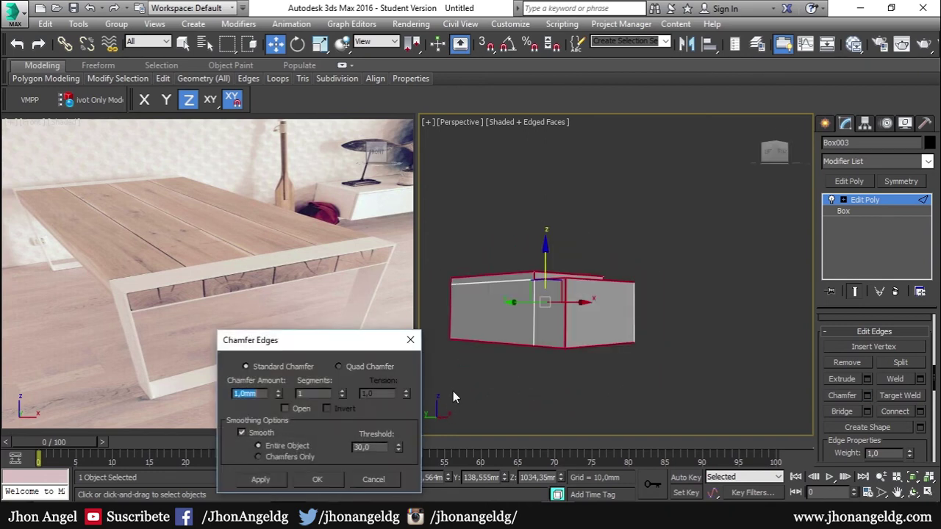
pyautogui.click(360, 478)
# - Select the polygons closing the second plank's wide +Y end, with the chamfer strips on the -X side
pyautogui.keyDown('alt'); pyautogui.moveTo(459, 410); pyautogui.dragTo(719, 393, button='middle'); pyautogui.keyUp('alt')
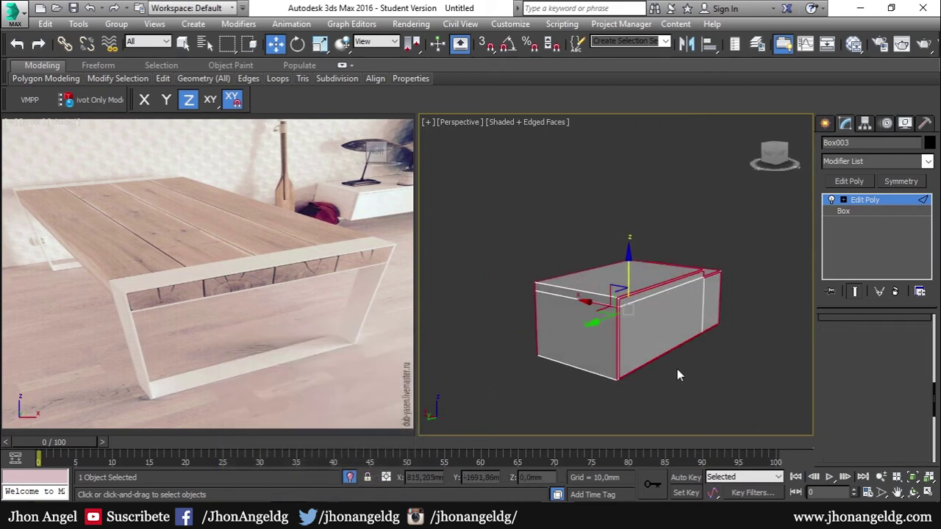
pyautogui.press('4')
pyautogui.click(602, 320)
pyautogui.keyDown('ctrl'); pyautogui.click(601, 301); pyautogui.keyUp('ctrl')
pyautogui.keyDown('alt'); pyautogui.moveTo(601, 352); pyautogui.dragTo(646, 336, button='middle'); pyautogui.keyUp('alt')
pyautogui.scroll(4, 664, 299)
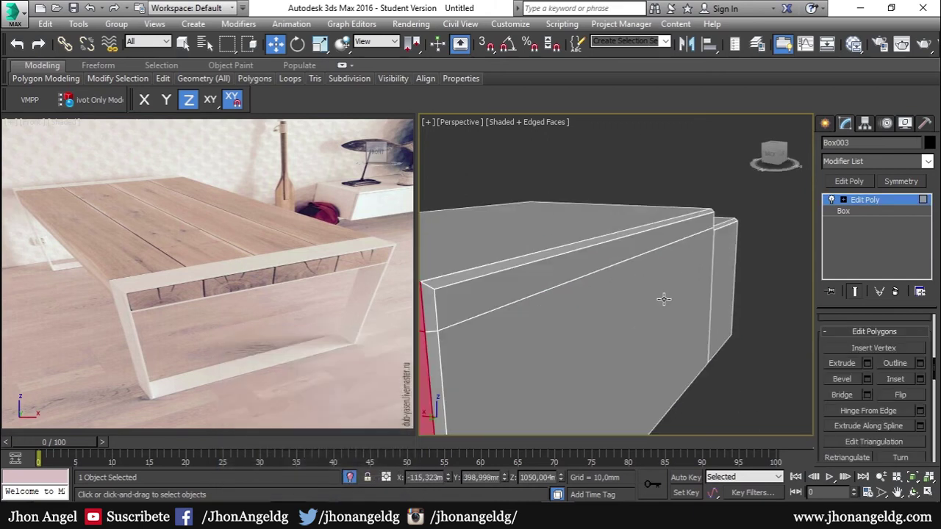
pyautogui.moveTo(511, 365); pyautogui.dragTo(612, 346, button='middle')
pyautogui.keyDown('ctrl'); pyautogui.click(769, 249); pyautogui.keyUp('ctrl')
pyautogui.keyDown('ctrl'); pyautogui.click(766, 290); pyautogui.keyUp('ctrl')
pyautogui.keyDown('alt'); pyautogui.moveTo(574, 377); pyautogui.dragTo(656, 356, button='middle'); pyautogui.keyUp('alt')
pyautogui.scroll(-4, 656, 356)
pyautogui.keyDown('alt'); pyautogui.moveTo(515, 364); pyautogui.dragTo(586, 301, button='middle'); pyautogui.keyUp('alt')
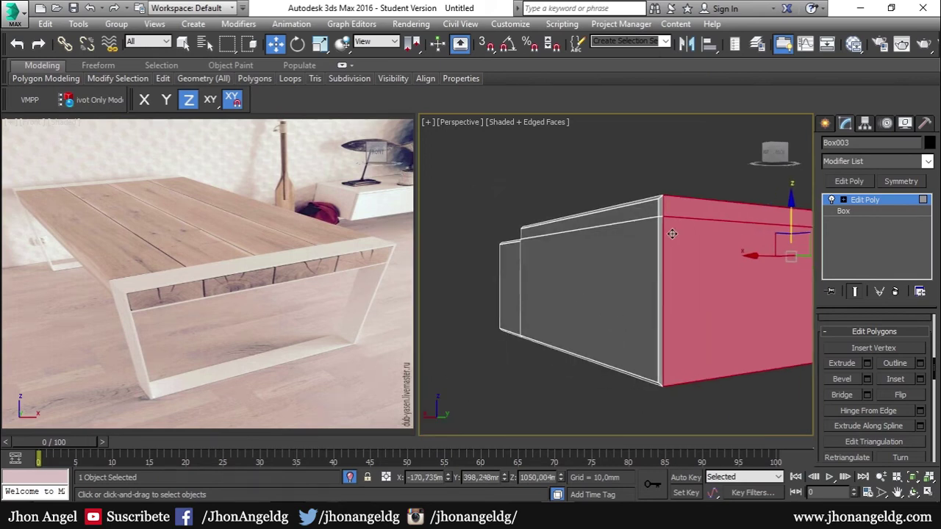
# - Add the chamfer strips at the wide end's +X corner to the selection and delete all the selected end polygons
pyautogui.scroll(4, 672, 233)
pyautogui.keyDown('ctrl'); pyautogui.click(635, 174); pyautogui.keyUp('ctrl')
pyautogui.keyDown('ctrl'); pyautogui.click(624, 211); pyautogui.keyUp('ctrl')
pyautogui.hotkey('ctrl', 'z')
pyautogui.keyDown('ctrl'); pyautogui.click(636, 239); pyautogui.keyUp('ctrl')
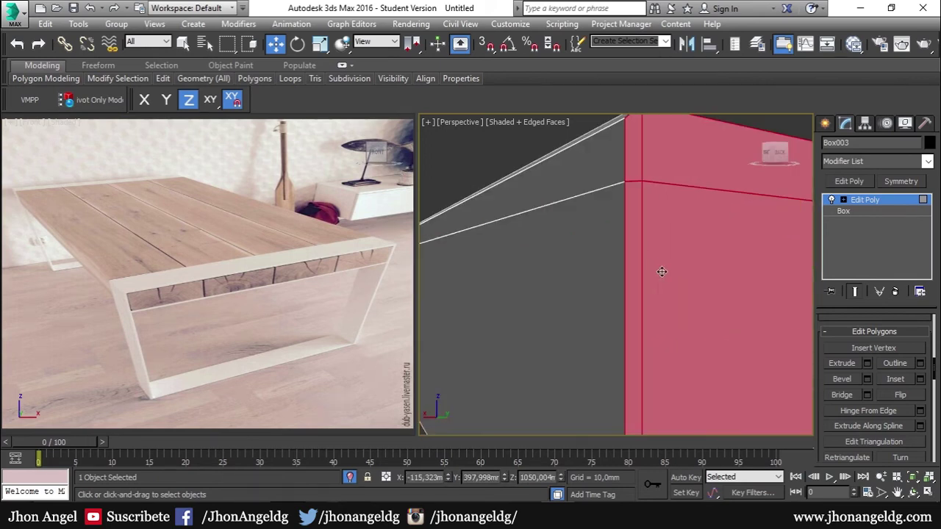
pyautogui.scroll(-5, 661, 271)
pyautogui.keyDown('alt'); pyautogui.moveTo(649, 242); pyautogui.dragTo(626, 237, button='middle'); pyautogui.keyUp('alt')
pyautogui.press('Delete')
pyautogui.scroll(5, 653, 243)
pyautogui.keyDown('alt'); pyautogui.moveTo(701, 267); pyautogui.dragTo(656, 251, button='middle'); pyautogui.keyUp('alt')
pyautogui.scroll(-5, 657, 251)
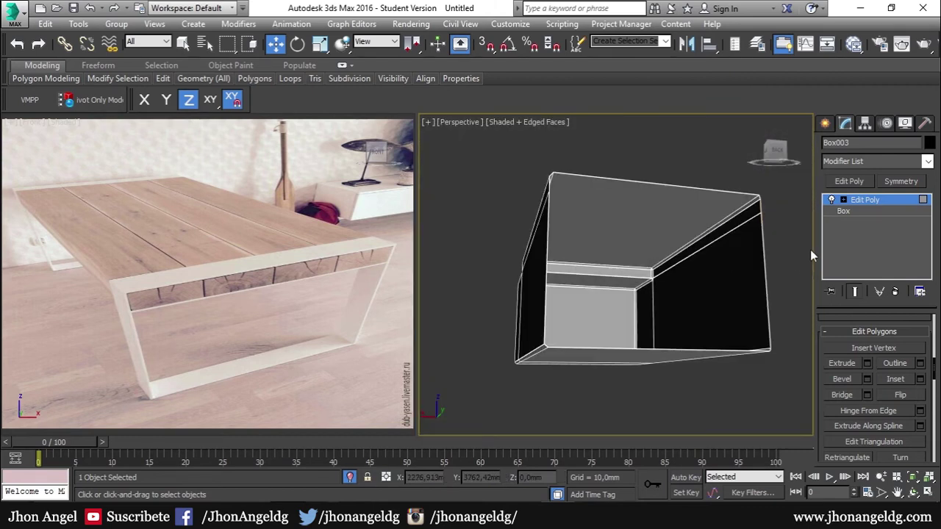
# - Leave polygon editing and isolation of the second plank, and turn on snapping
pyautogui.click(858, 201)
pyautogui.click(349, 480)
pyautogui.scroll(-4, 550, 356)
pyautogui.keyDown('alt'); pyautogui.moveTo(549, 356); pyautogui.dragTo(453, 360, button='middle'); pyautogui.keyUp('alt')
pyautogui.keyDown('alt'); pyautogui.moveTo(594, 330); pyautogui.dragTo(543, 332, button='middle'); pyautogui.keyUp('alt')
pyautogui.press('s')
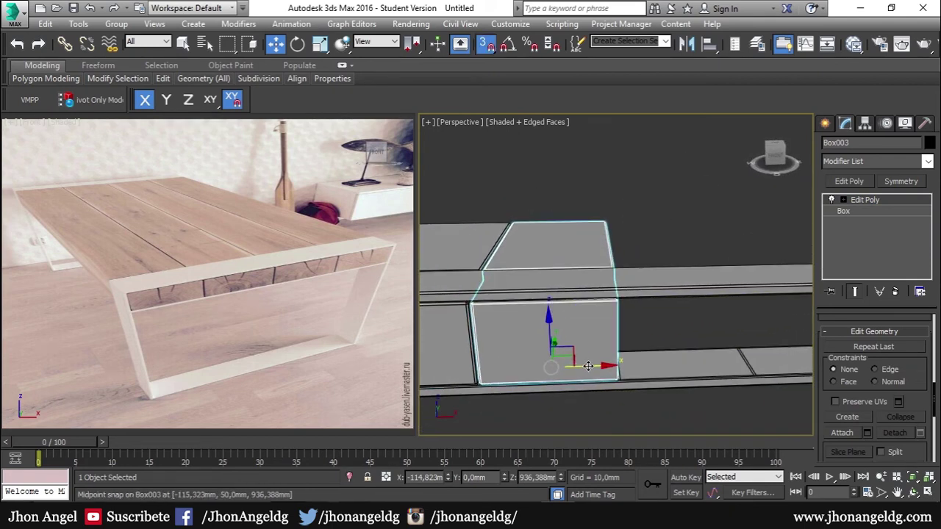
# - Try to copy the second plank along X into the third position, and undo the copy
pyautogui.keyDown('shift'); pyautogui.moveTo(588, 366); pyautogui.dragTo(682, 371); pyautogui.keyUp('shift')
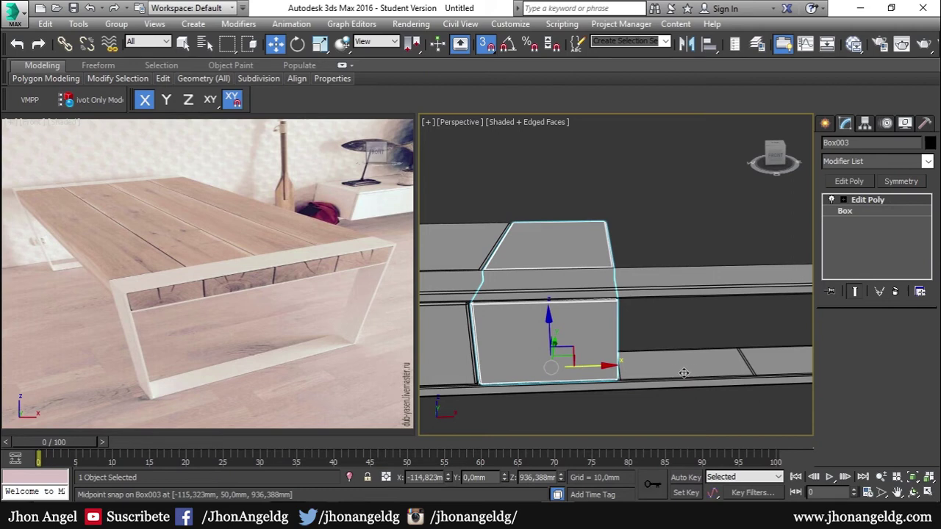
pyautogui.moveTo(551, 368)
pyautogui.keyDown('shift'); pyautogui.mouseDown()
pyautogui.moveTo(682, 375)
pyautogui.moveTo(672, 376)
pyautogui.mouseUp(); pyautogui.keyUp('shift')
pyautogui.click(473, 316)
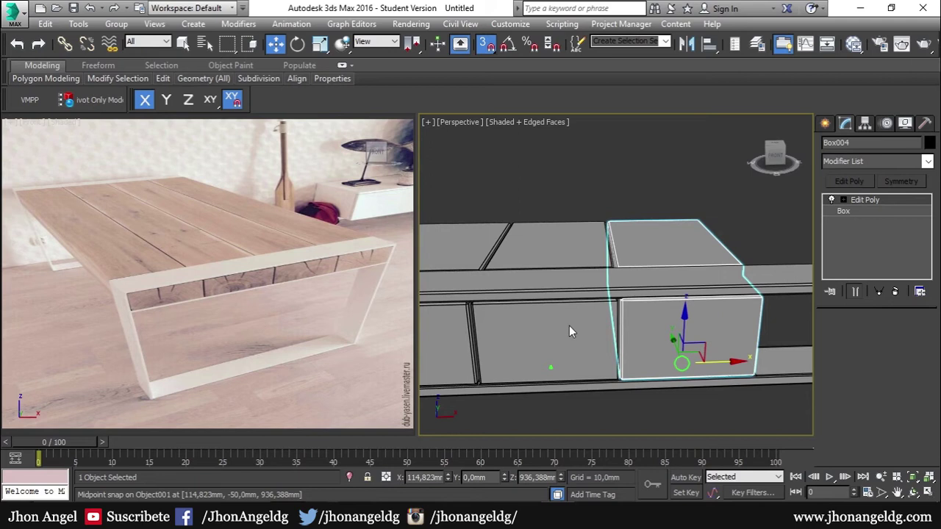
pyautogui.hotkey('ctrl', 'z')
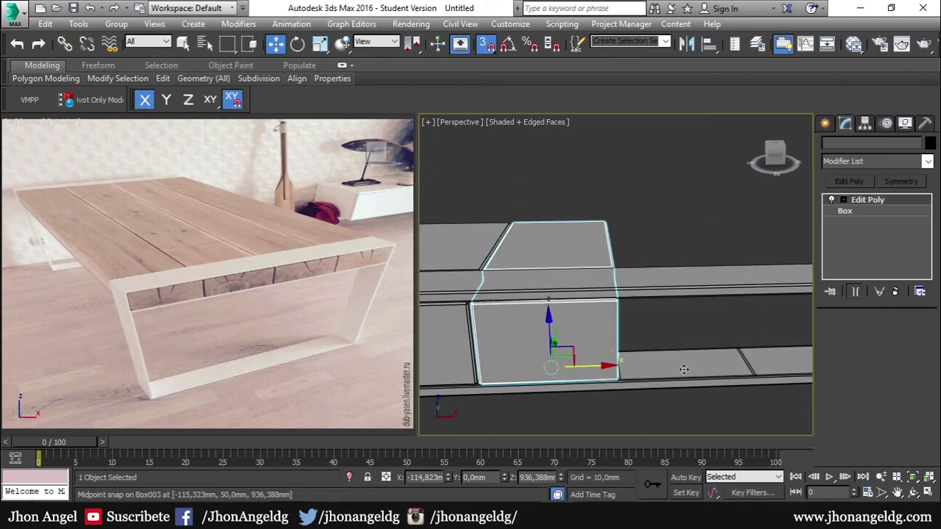
# - Copy the second plank along X into the third position and the first plank into the fourth, as independent copies
pyautogui.keyDown('shift'); pyautogui.moveTo(681, 345); pyautogui.dragTo(681, 353); pyautogui.keyUp('shift')
pyautogui.click(492, 316)
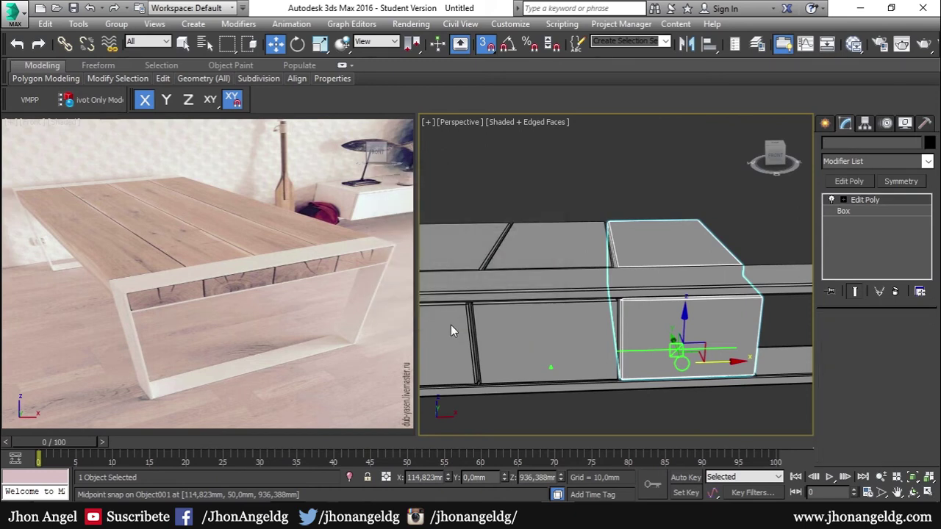
pyautogui.scroll(-3, 585, 386)
pyautogui.moveTo(586, 387); pyautogui.dragTo(621, 359, button='middle')
pyautogui.click(533, 347)
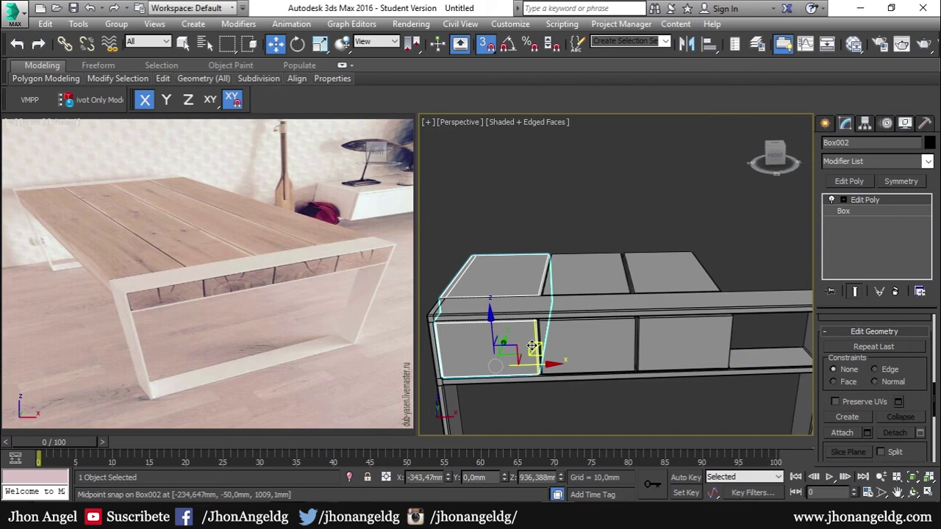
pyautogui.moveTo(532, 347)
pyautogui.keyDown('shift'); pyautogui.mouseDown()
pyautogui.moveTo(731, 346)
pyautogui.moveTo(771, 357)
pyautogui.mouseUp(); pyautogui.keyUp('shift')
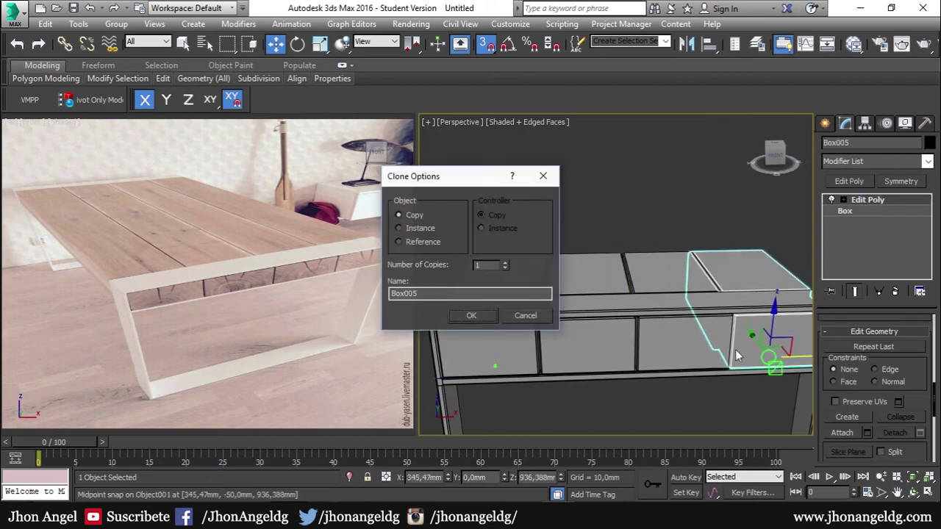
pyautogui.click(480, 315)
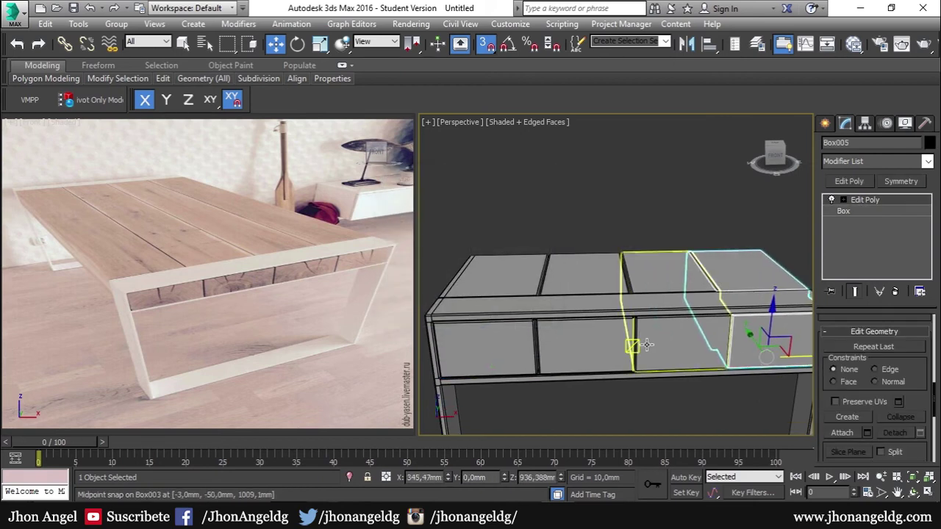
# - Mirror the fourth plank across the X axis without cloning it, working in the top wireframe view
pyautogui.press('t')
pyautogui.press('F3')
pyautogui.scroll(-4, 651, 340)
pyautogui.scroll(5, 619, 296)
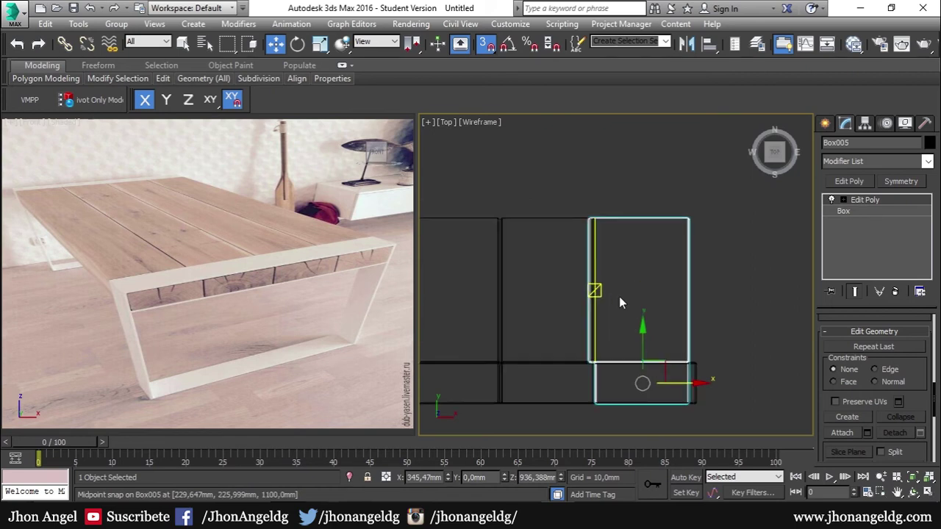
pyautogui.click(687, 44)
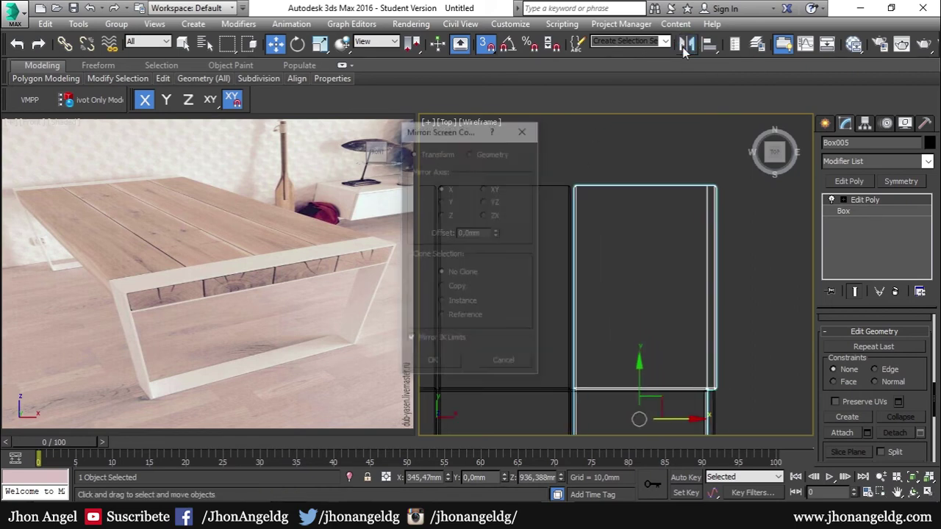
pyautogui.click(432, 364)
pyautogui.click(750, 319)
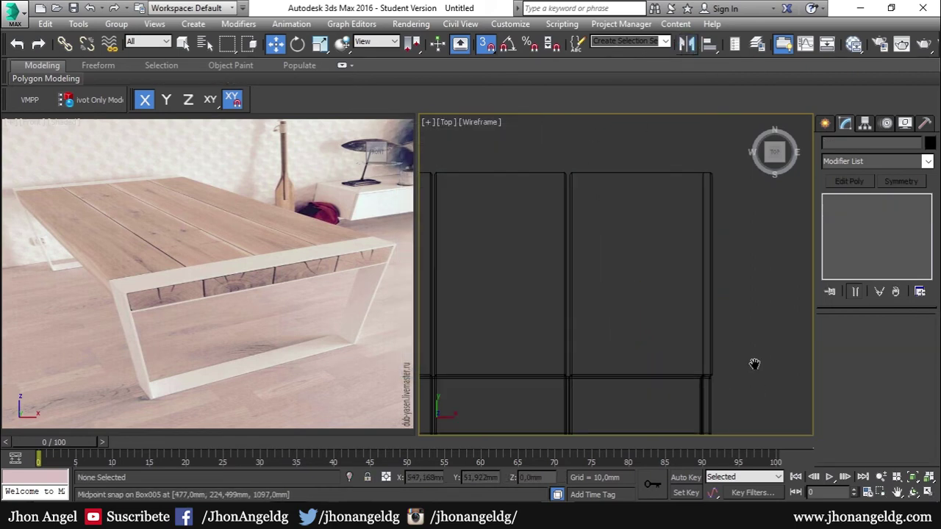
# - Examine the fourth plank's outer corner against the frame and the gaps between planks in the top view, shaded and wireframe
pyautogui.scroll(4, 738, 333)
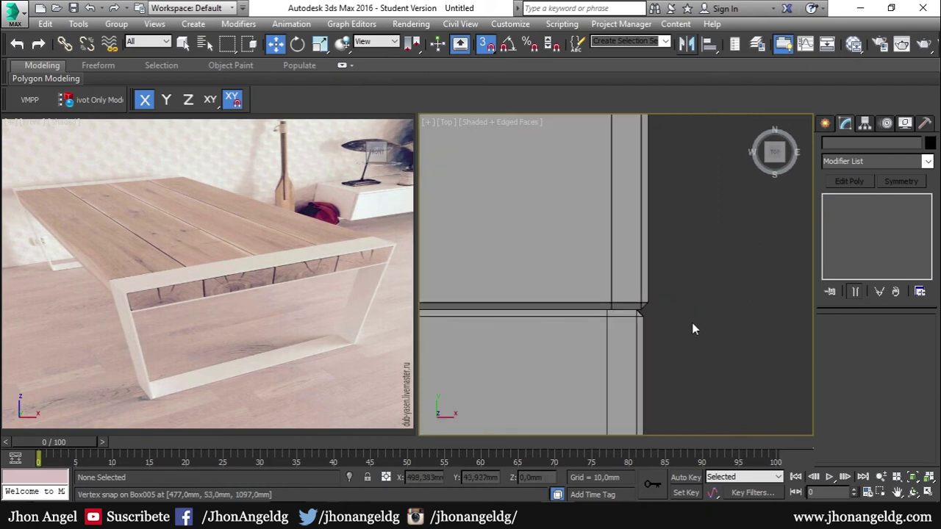
pyautogui.scroll(5, 590, 305)
pyautogui.moveTo(506, 279); pyautogui.dragTo(573, 292, button='middle')
pyautogui.scroll(-4, 628, 304)
pyautogui.moveTo(645, 312); pyautogui.dragTo(745, 363, button='middle')
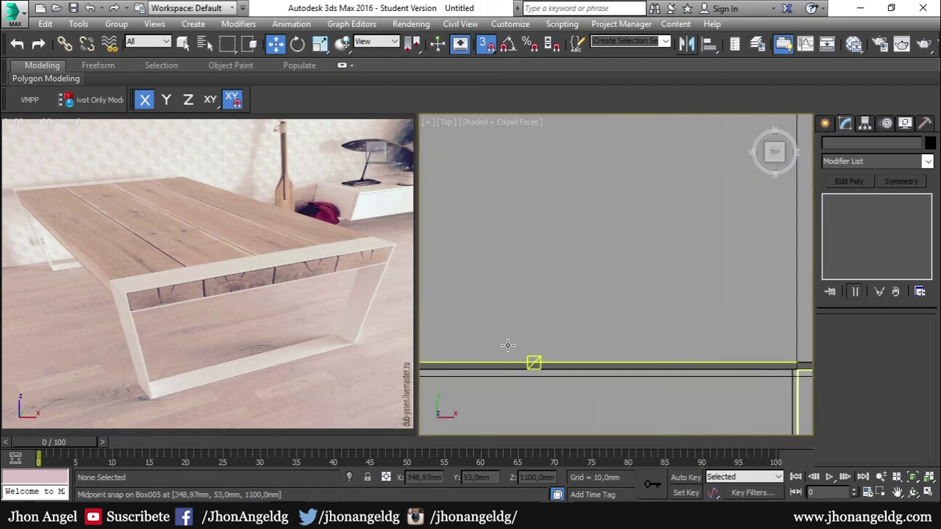
pyautogui.moveTo(509, 346); pyautogui.dragTo(682, 323, button='middle')
pyautogui.press('F3')
pyautogui.moveTo(487, 358); pyautogui.dragTo(634, 362, button='middle')
pyautogui.click(605, 344)
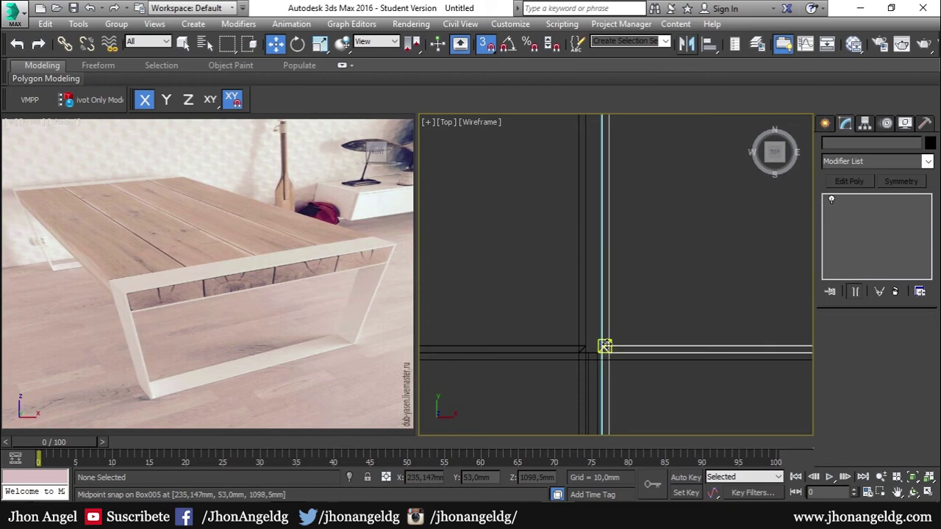
pyautogui.press('F3')
pyautogui.scroll(3, 594, 380)
pyautogui.press('F3')
pyautogui.scroll(-5, 609, 342)
pyautogui.moveTo(610, 343); pyautogui.dragTo(758, 324, button='middle')
pyautogui.scroll(2, 568, 309)
pyautogui.click(564, 305)
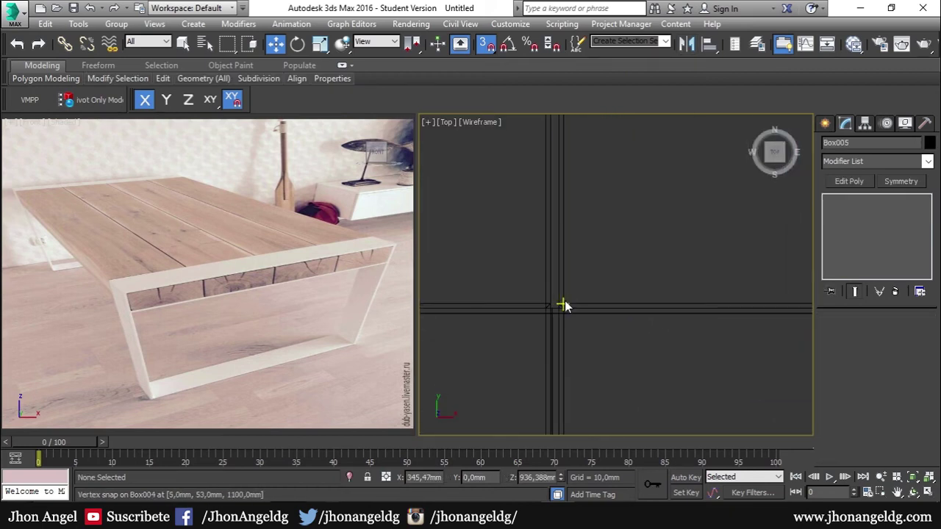
# - Isolate the four planks together with the segmented front piece and show them in the top wireframe view
pyautogui.click(603, 308)
pyautogui.scroll(-3, 610, 312)
pyautogui.scroll(-8, 610, 310)
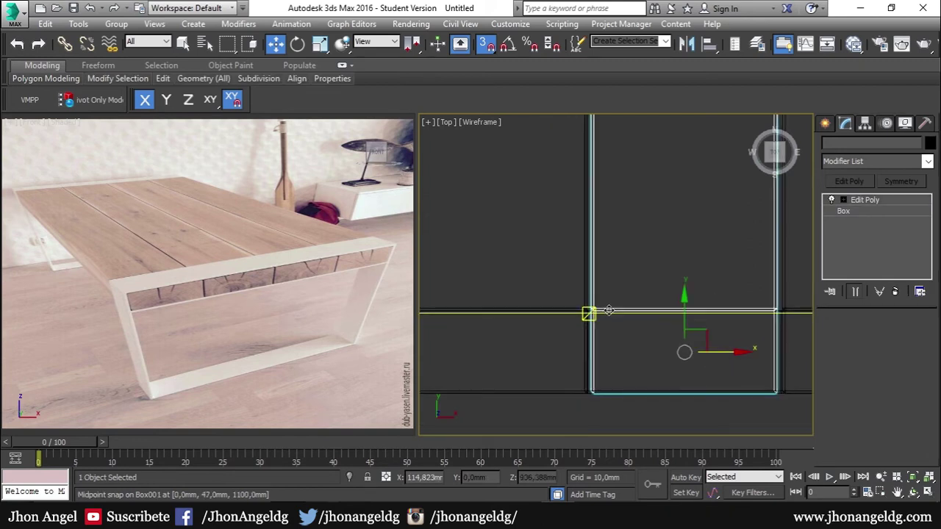
pyautogui.press('F3')
pyautogui.keyDown('ctrl'); pyautogui.click(683, 269); pyautogui.keyUp('ctrl')
pyautogui.keyDown('ctrl'); pyautogui.click(580, 259); pyautogui.keyUp('ctrl')
pyautogui.keyDown('ctrl'); pyautogui.click(537, 258); pyautogui.keyUp('ctrl')
pyautogui.moveTo(643, 321)
pyautogui.mouseDown(button='middle')
pyautogui.moveTo(661, 290)
pyautogui.moveTo(651, 244)
pyautogui.mouseUp(button='middle')
pyautogui.press('p')
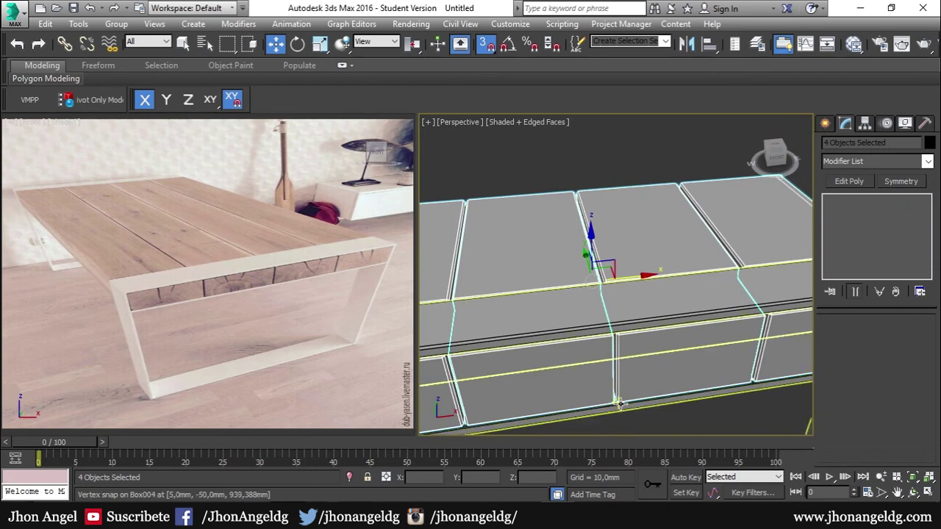
pyautogui.scroll(5, 618, 401)
pyautogui.keyDown('ctrl'); pyautogui.click(596, 399); pyautogui.keyUp('ctrl')
pyautogui.press('z')
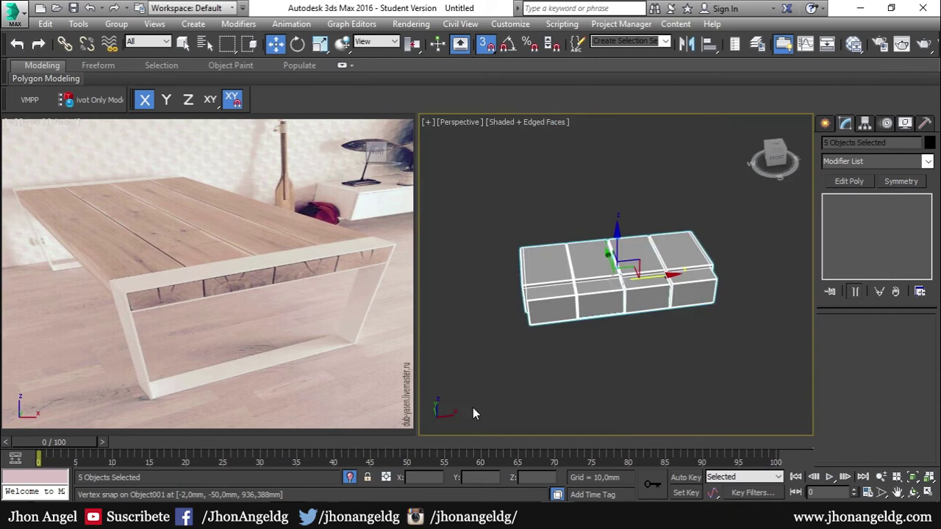
pyautogui.press('t')
pyautogui.press('F3')
pyautogui.scroll(1, 497, 389)
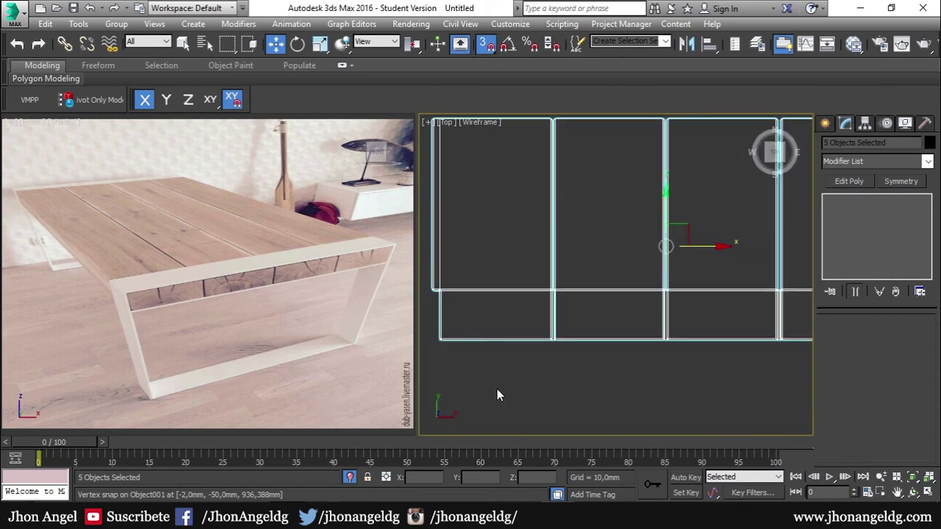
# - Turn off snapping and move the third and fourth planks along X away from the second plank
pyautogui.click(497, 389)
pyautogui.scroll(-3, 559, 374)
pyautogui.moveTo(694, 252); pyautogui.dragTo(577, 327)
pyautogui.press('s')
pyautogui.moveTo(633, 322); pyautogui.dragTo(663, 322)
pyautogui.scroll(5, 571, 343)
pyautogui.scroll(3, 581, 357)
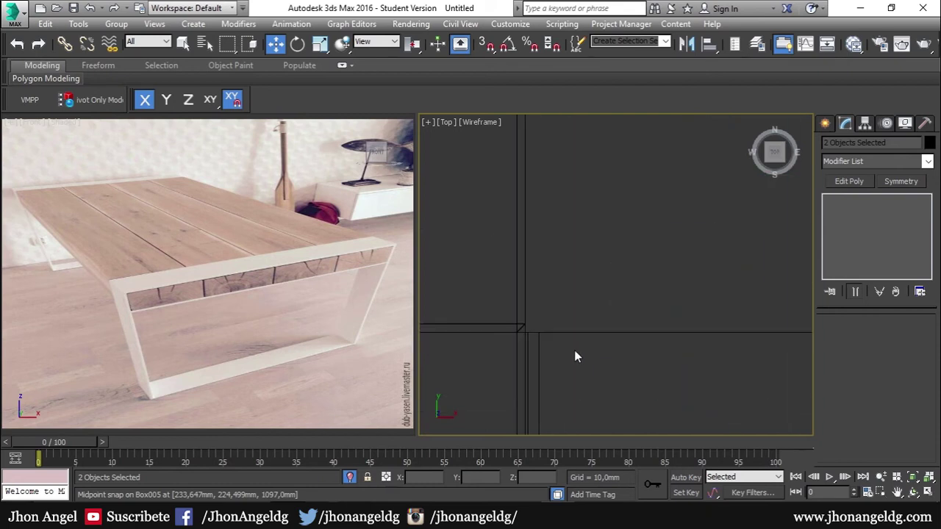
# - Try to shift the second plank slightly along X, and undo the move
pyautogui.moveTo(548, 302); pyautogui.dragTo(502, 287)
pyautogui.scroll(-3, 518, 337)
pyautogui.moveTo(518, 338); pyautogui.dragTo(750, 358, button='middle')
pyautogui.scroll(1, 518, 338)
pyautogui.scroll(-2, 597, 375)
pyautogui.scroll(6, 598, 382)
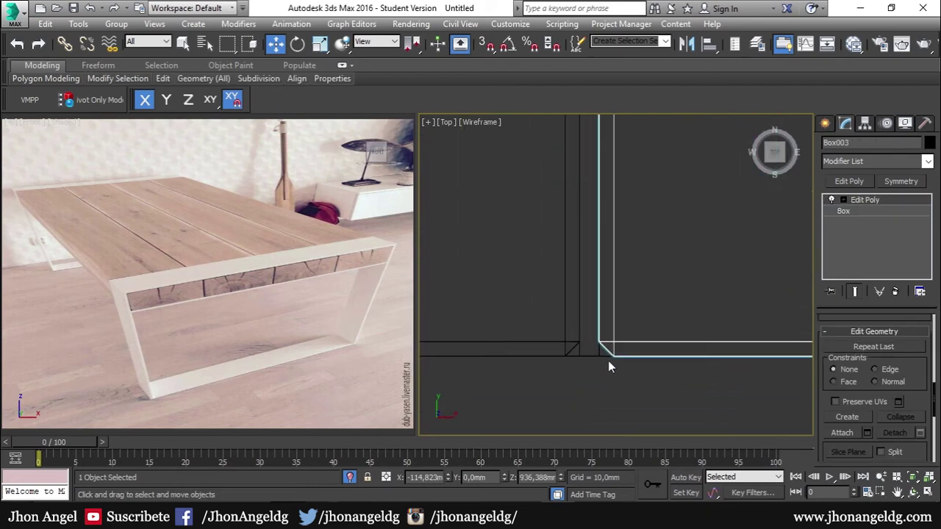
pyautogui.moveTo(601, 344); pyautogui.dragTo(617, 342)
pyautogui.hotkey('ctrl', 'z')
# - Snap the second plank's vertices on the third-plank side along X to the front piece's matching seam edge
pyautogui.scroll(-2, 641, 332)
pyautogui.moveTo(641, 332); pyautogui.dragTo(393, 340, button='middle')
pyautogui.scroll(-5, 641, 360)
pyautogui.scroll(3, 665, 343)
pyautogui.scroll(4, 760, 361)
pyautogui.scroll(2, 720, 337)
pyautogui.scroll(3, 705, 350)
pyautogui.scroll(-6, 705, 355)
pyautogui.moveTo(697, 359); pyautogui.dragTo(624, 392, button='middle')
pyautogui.press('1')
pyautogui.scroll(-3, 625, 393)
pyautogui.scroll(-3, 610, 403)
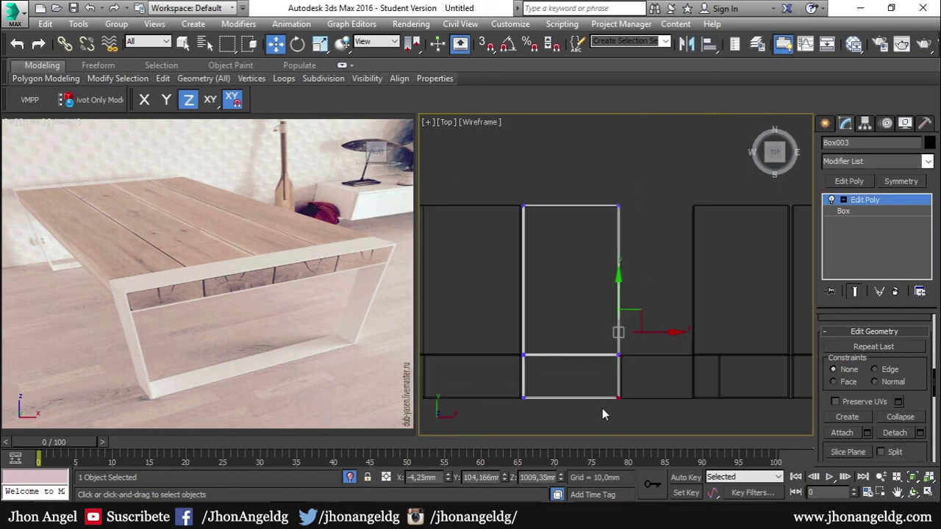
pyautogui.scroll(3, 624, 388)
pyautogui.press('s')
pyautogui.click(646, 258)
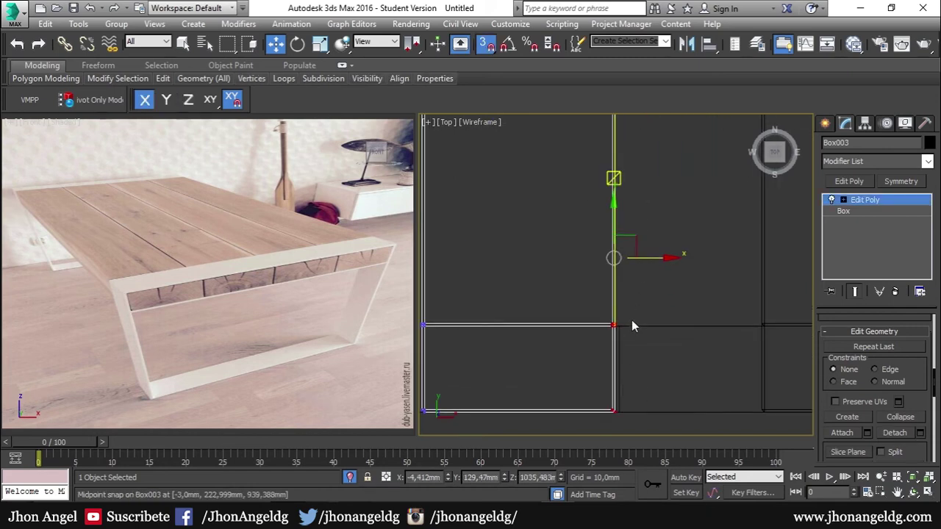
pyautogui.scroll(3, 632, 321)
pyautogui.scroll(5, 607, 324)
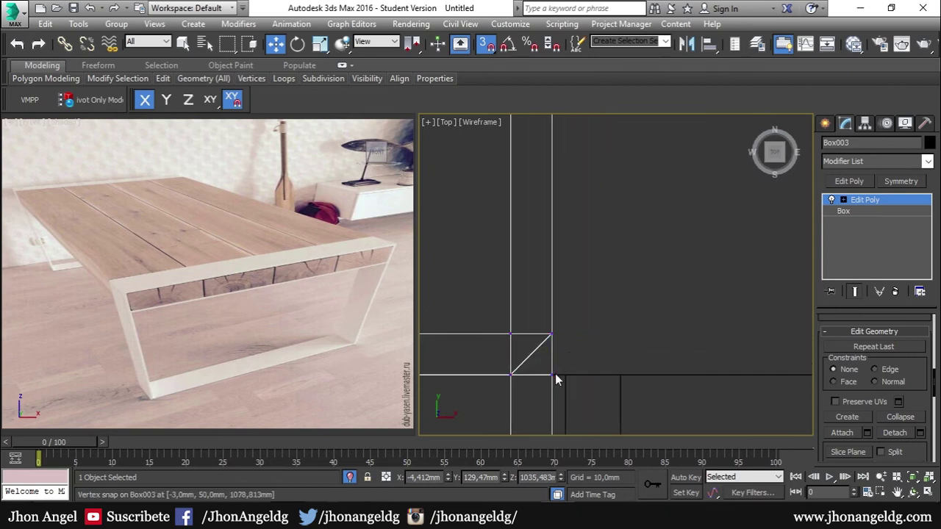
pyautogui.moveTo(560, 377); pyautogui.dragTo(573, 379)
pyautogui.scroll(-6, 575, 379)
pyautogui.press('1')
# - Move the third and fourth planks together along X back toward the second plank
pyautogui.moveTo(577, 379); pyautogui.dragTo(525, 343, button='middle')
pyautogui.scroll(-3, 541, 345)
pyautogui.scroll(-6, 550, 346)
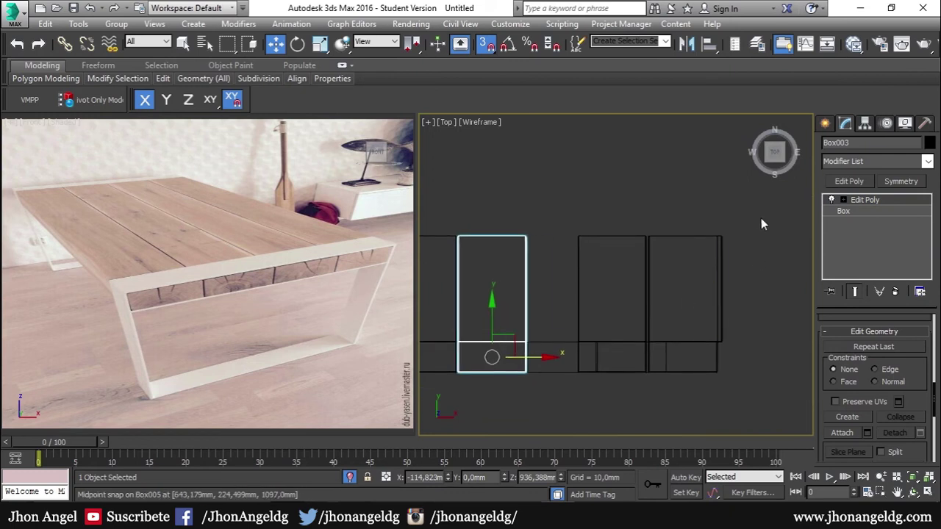
pyautogui.moveTo(761, 219); pyautogui.dragTo(592, 304)
pyautogui.moveTo(686, 303); pyautogui.dragTo(599, 313)
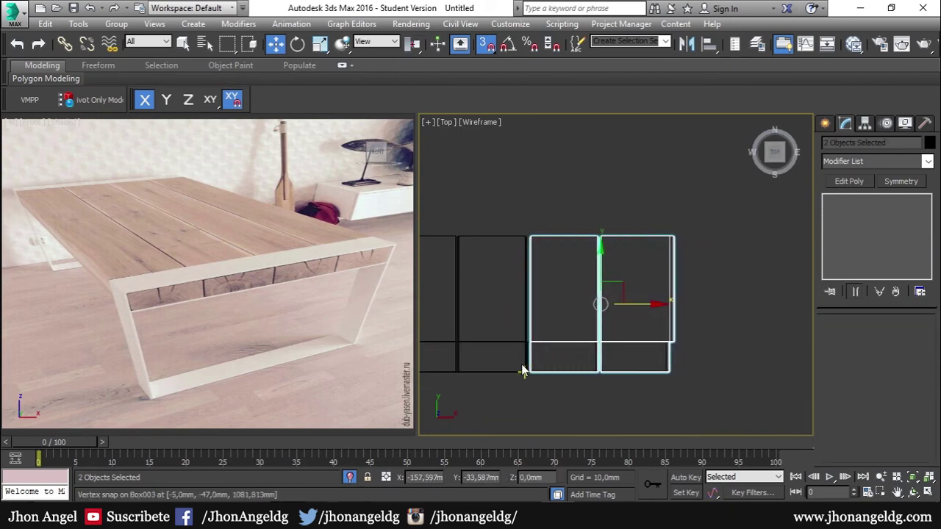
# - Snap the third plank's vertices facing the second plank along X to the front piece's seam edge
pyautogui.scroll(2, 532, 341)
pyautogui.click(535, 319)
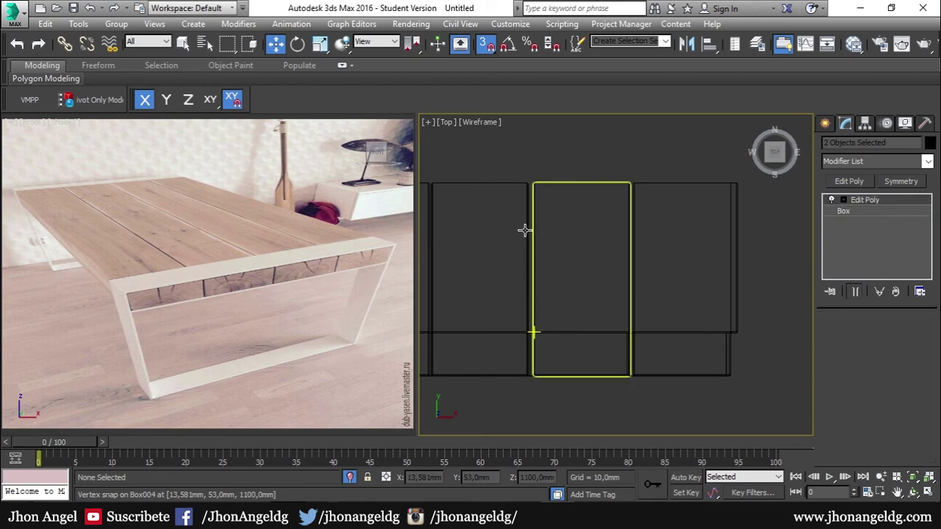
pyautogui.click(558, 379)
pyautogui.press('1')
pyautogui.hotkey('ctrl', 'i')
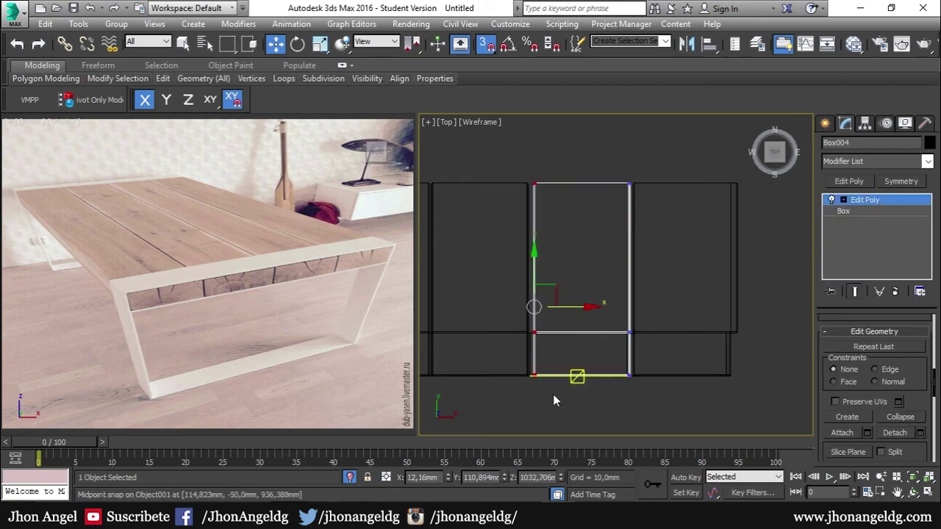
pyautogui.scroll(5, 543, 338)
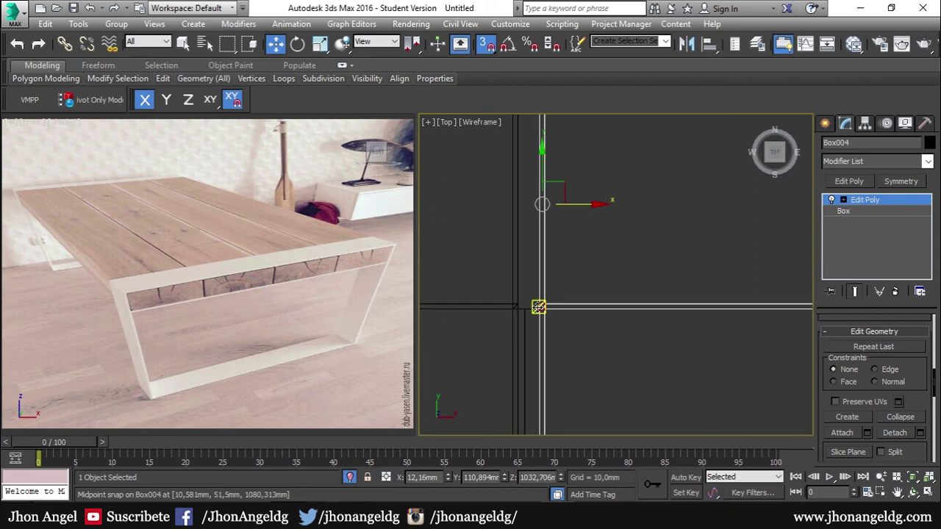
pyautogui.scroll(2, 544, 307)
pyautogui.moveTo(544, 312); pyautogui.dragTo(504, 314)
pyautogui.scroll(-7, 553, 321)
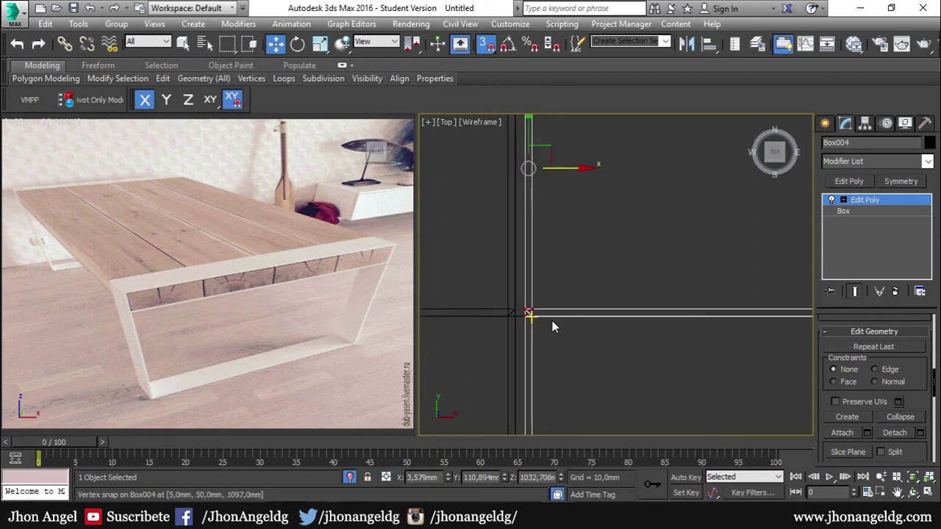
pyautogui.moveTo(542, 318); pyautogui.dragTo(528, 316, button='middle')
pyautogui.scroll(-4, 529, 316)
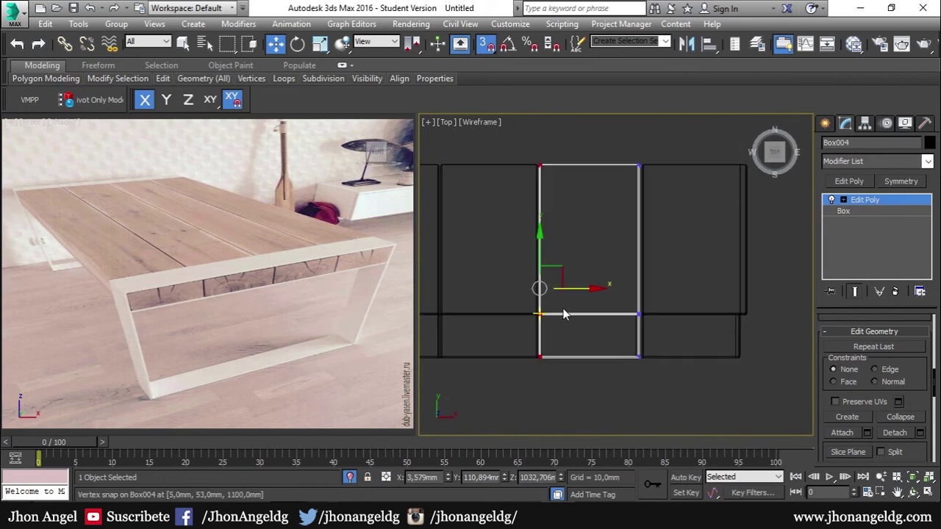
# - Snap the third plank's vertices facing the fourth plank along X to the front piece's next seam edge
pyautogui.scroll(6, 603, 290)
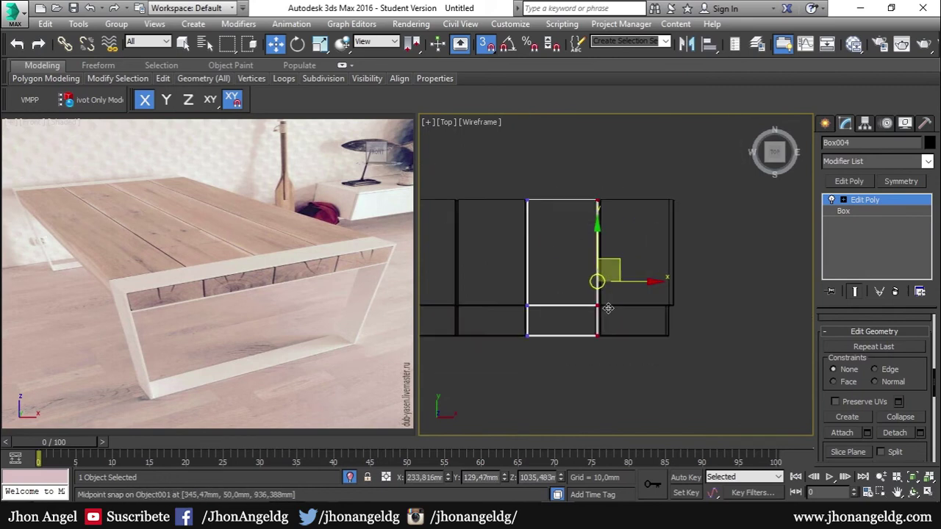
pyautogui.scroll(3, 574, 300)
pyautogui.scroll(2, 588, 306)
pyautogui.moveTo(590, 299); pyautogui.dragTo(564, 307)
pyautogui.scroll(-4, 593, 320)
pyautogui.scroll(-5, 585, 323)
pyautogui.press('1')
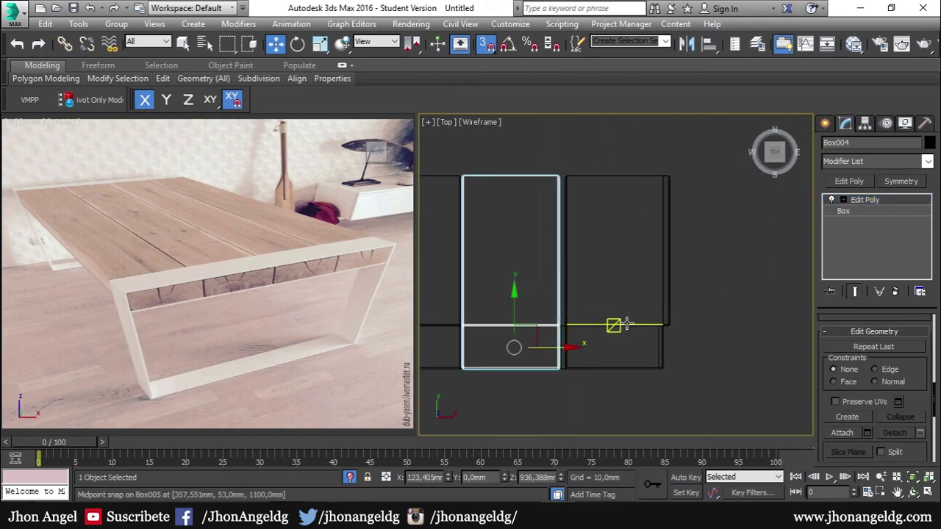
# - Snap the fourth plank's vertices facing the third plank along X to the front piece's seam edge
pyautogui.click(669, 290)
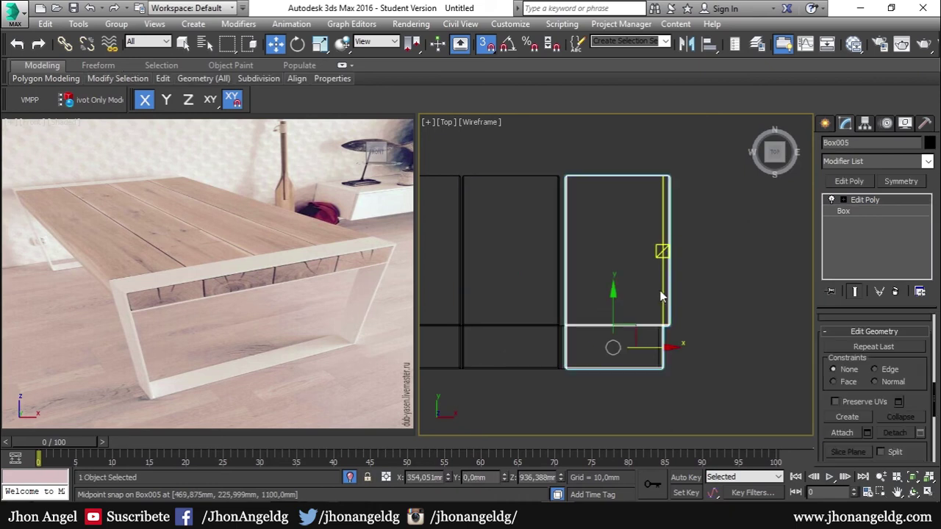
pyautogui.scroll(6, 588, 375)
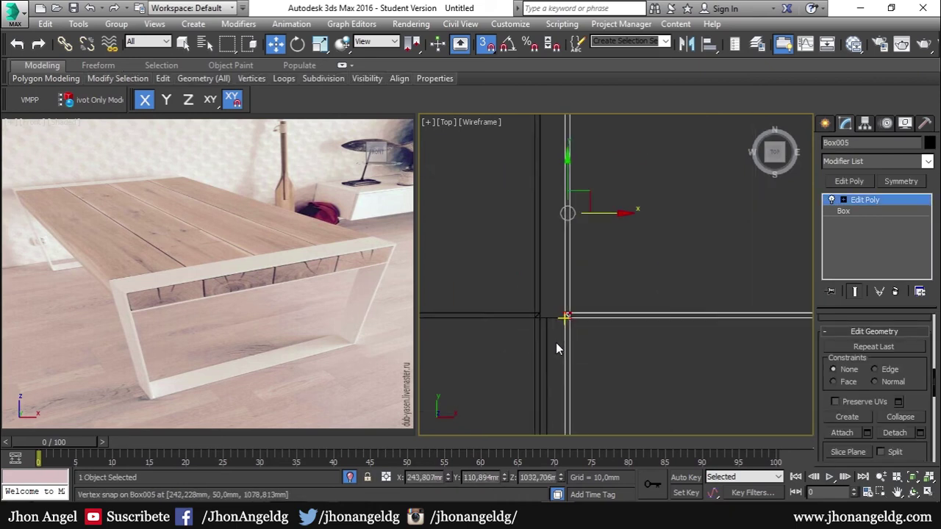
pyautogui.moveTo(586, 270); pyautogui.dragTo(516, 271)
pyautogui.scroll(-10, 593, 300)
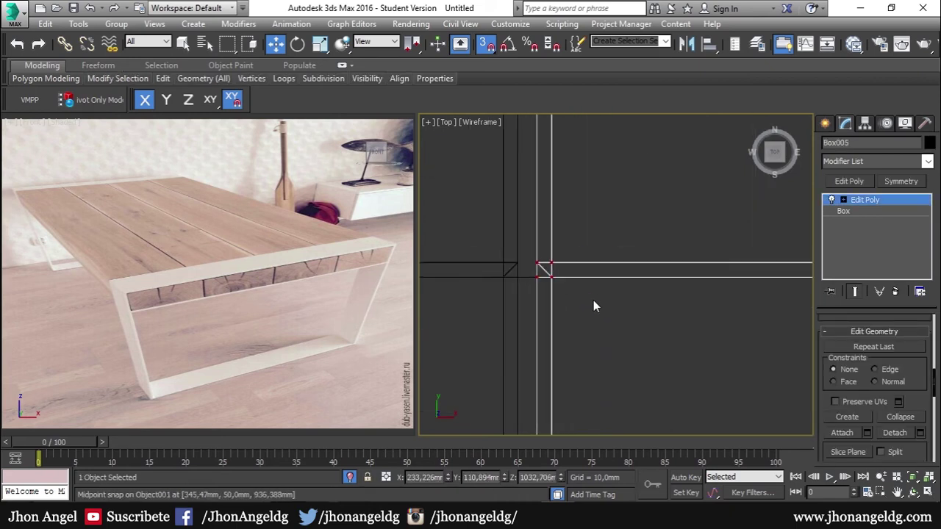
# - End the isolation and snap the fourth plank's outer-edge vertices along X to the frame's outer side
pyautogui.moveTo(600, 300); pyautogui.dragTo(598, 300, button='middle')
pyautogui.moveTo(637, 213); pyautogui.dragTo(700, 331)
pyautogui.scroll(5, 666, 294)
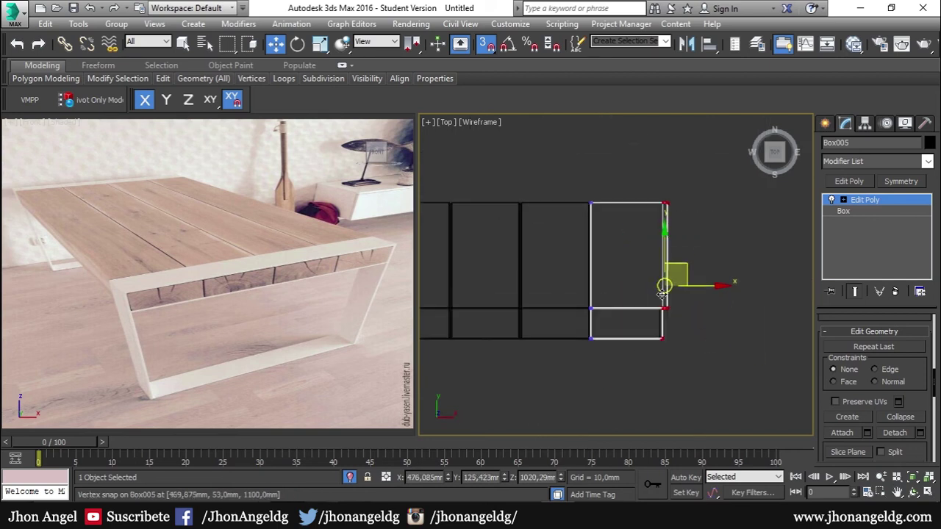
pyautogui.scroll(6, 643, 336)
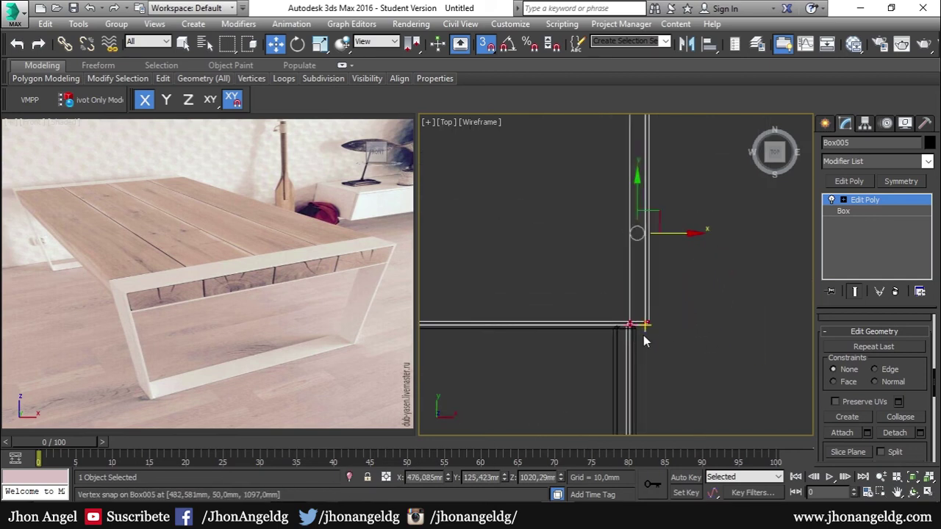
pyautogui.moveTo(618, 305)
pyautogui.mouseDown()
pyautogui.moveTo(550, 305)
pyautogui.moveTo(615, 302)
pyautogui.moveTo(629, 318)
pyautogui.mouseUp()
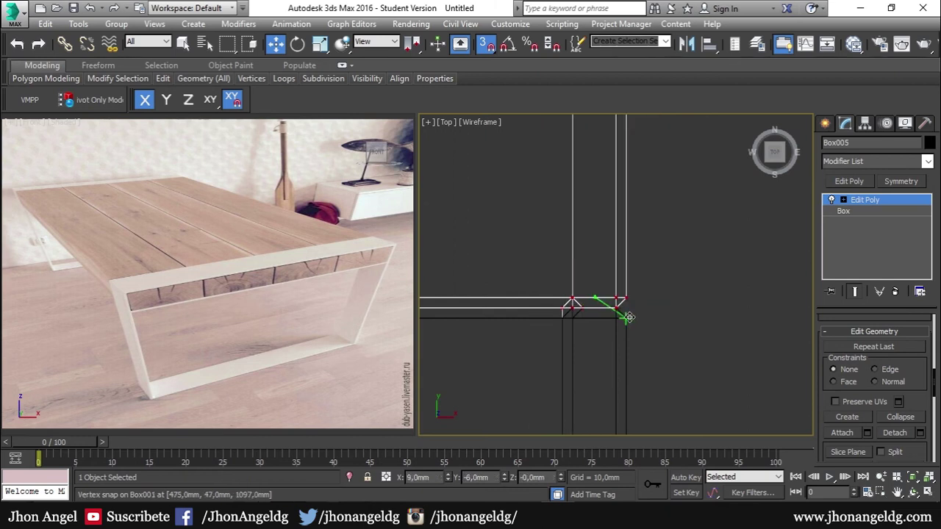
pyautogui.click(877, 201)
pyautogui.click(646, 373)
# - Examine the plank joints and their fit inside the frame in the shaded perspective view
pyautogui.scroll(-3, 634, 344)
pyautogui.press('p')
pyautogui.press('z')
pyautogui.scroll(-5, 616, 326)
pyautogui.keyDown('alt'); pyautogui.moveTo(616, 325); pyautogui.dragTo(651, 258, button='middle'); pyautogui.keyUp('alt')
pyautogui.scroll(5, 642, 331)
pyautogui.press('F3')
pyautogui.keyDown('alt'); pyautogui.moveTo(630, 300); pyautogui.dragTo(628, 310, button='middle'); pyautogui.keyUp('alt')
pyautogui.scroll(5, 630, 256)
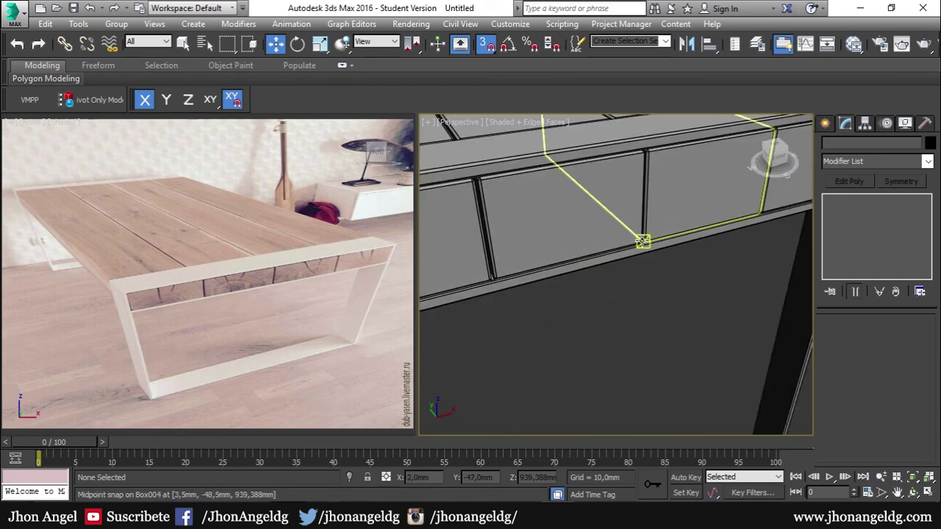
pyautogui.click(639, 244)
pyautogui.scroll(-5, 644, 294)
pyautogui.moveTo(644, 294); pyautogui.dragTo(606, 277, button='middle')
pyautogui.click(624, 294)
pyautogui.scroll(3, 542, 257)
pyautogui.moveTo(605, 308); pyautogui.dragTo(581, 304, button='middle')
pyautogui.scroll(-2, 581, 305)
pyautogui.moveTo(579, 344); pyautogui.dragTo(574, 347, button='middle')
# - Draw a box beside the table, about 298 mm wide and 118 mm high, and set its length to 1800 mm
pyautogui.click(825, 124)
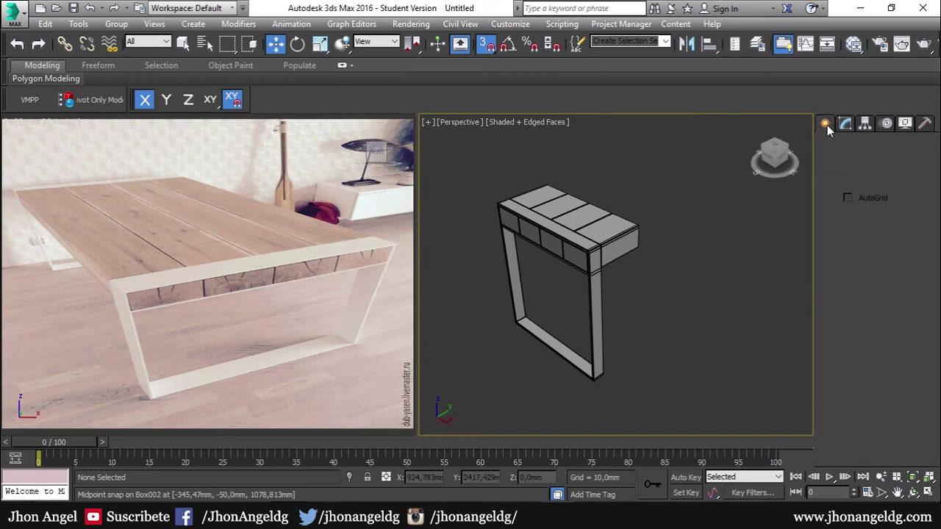
pyautogui.moveTo(714, 383); pyautogui.dragTo(748, 340)
pyautogui.rightClick(749, 340)
pyautogui.moveTo(666, 406); pyautogui.dragTo(771, 322)
pyautogui.click(761, 306)
pyautogui.rightClick(743, 309)
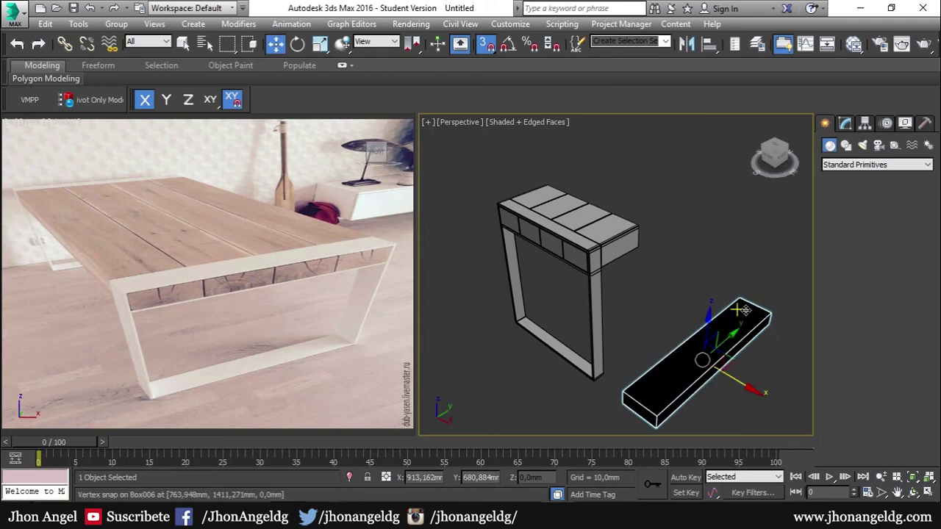
pyautogui.click(845, 122)
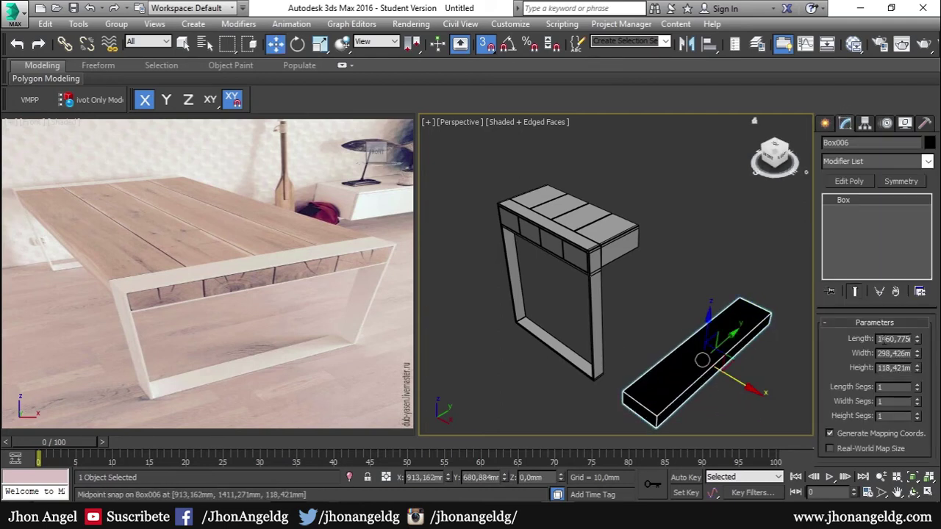
pyautogui.write('1800')
pyautogui.press('Return')
# - Snap the new box's near end along Y to the front of the table frame
pyautogui.moveTo(655, 338); pyautogui.dragTo(640, 311, button='middle')
pyautogui.press('s')
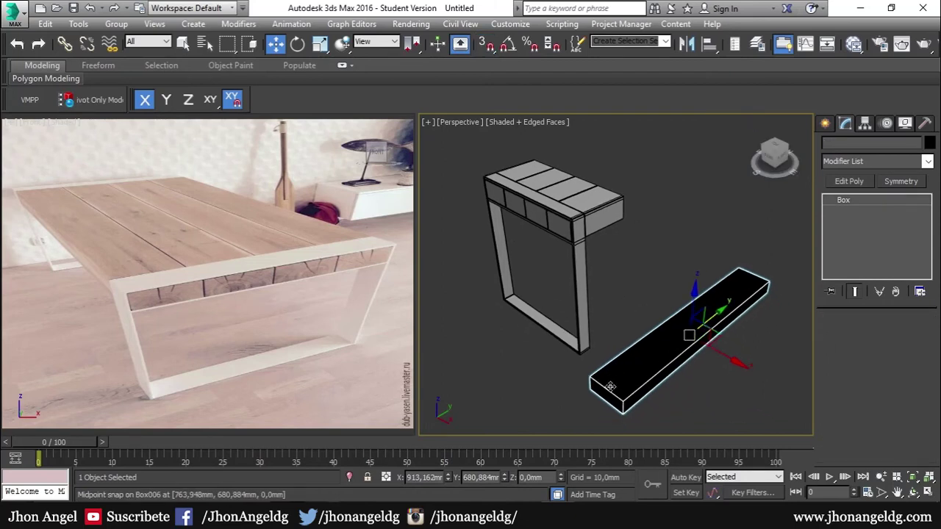
pyautogui.press('s')
pyautogui.moveTo(591, 390); pyautogui.dragTo(538, 328)
pyautogui.moveTo(627, 347); pyautogui.dragTo(628, 302, button='middle')
pyautogui.click(666, 260)
# - Move only the frame's pivot along Y to the midpoint of the 1800 mm box, at Y 850 mm
pyautogui.moveTo(673, 254); pyautogui.dragTo(661, 288, button='middle')
pyautogui.moveTo(598, 305); pyautogui.dragTo(521, 331)
pyautogui.click(865, 123)
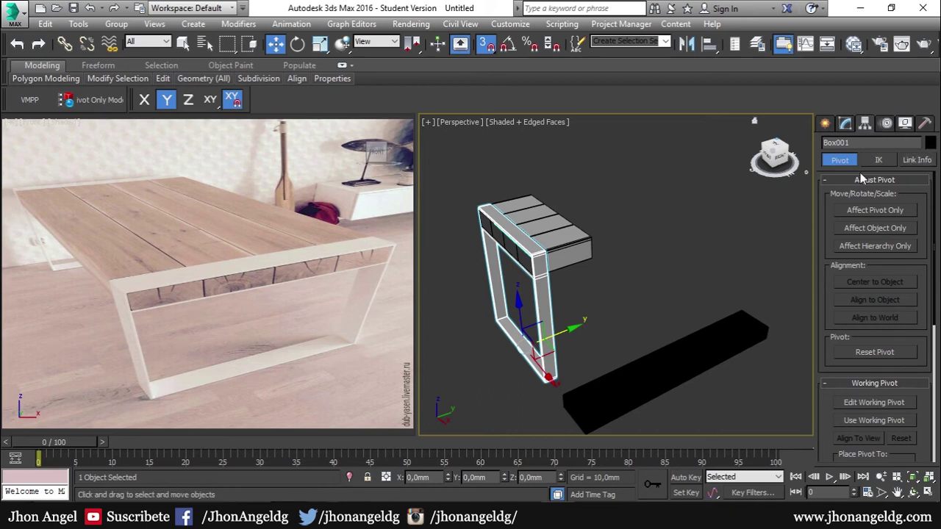
pyautogui.click(863, 214)
pyautogui.moveTo(572, 333); pyautogui.dragTo(661, 349)
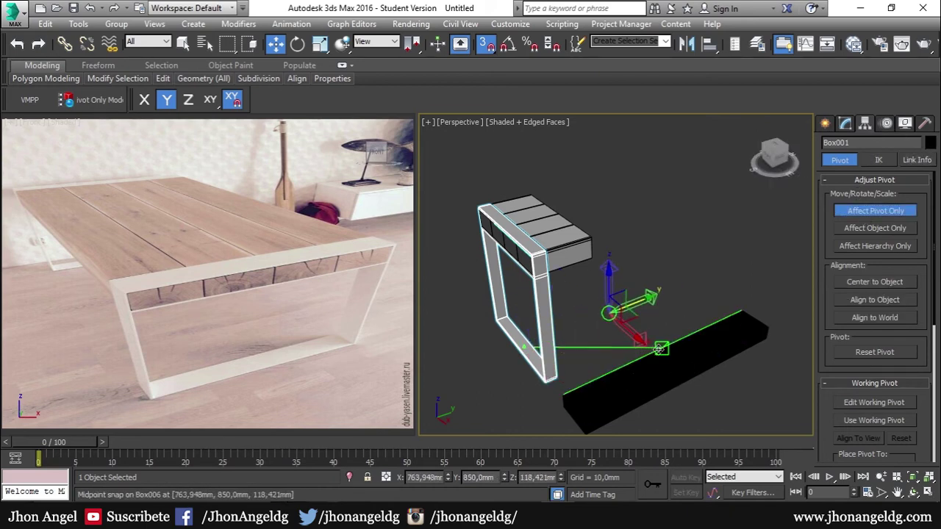
pyautogui.click(847, 216)
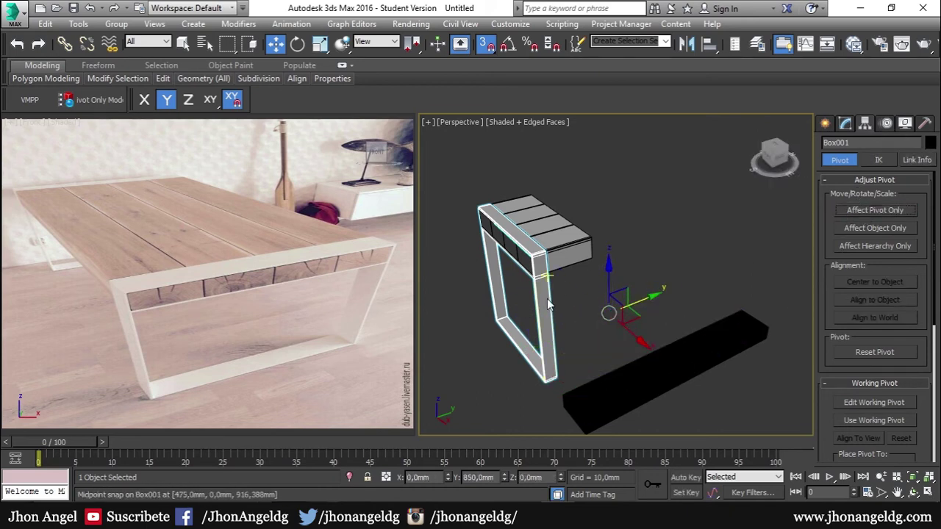
# - Add a Symmetry modifier to the frame with mirror axis Y and Flip enabled, and add an Edit Poly modifier above it
pyautogui.click(842, 125)
pyautogui.click(897, 184)
pyautogui.click(874, 350)
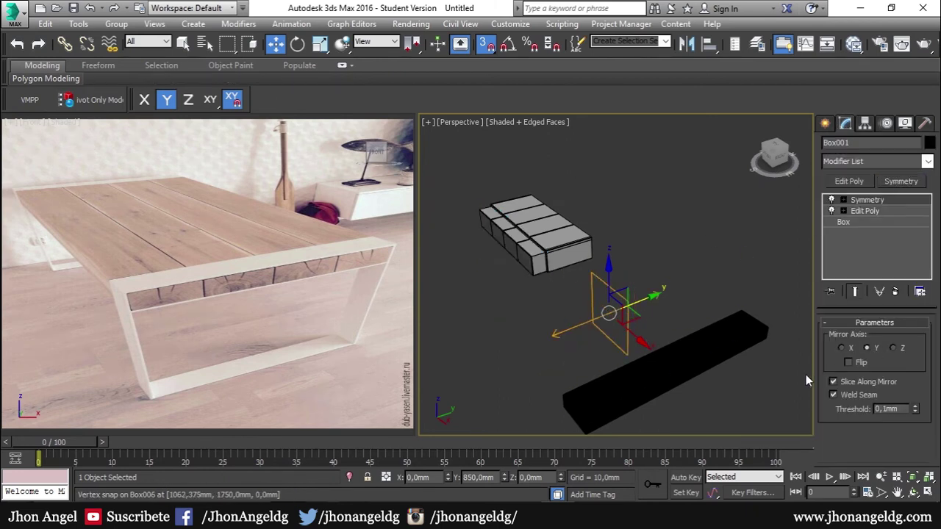
pyautogui.click(848, 363)
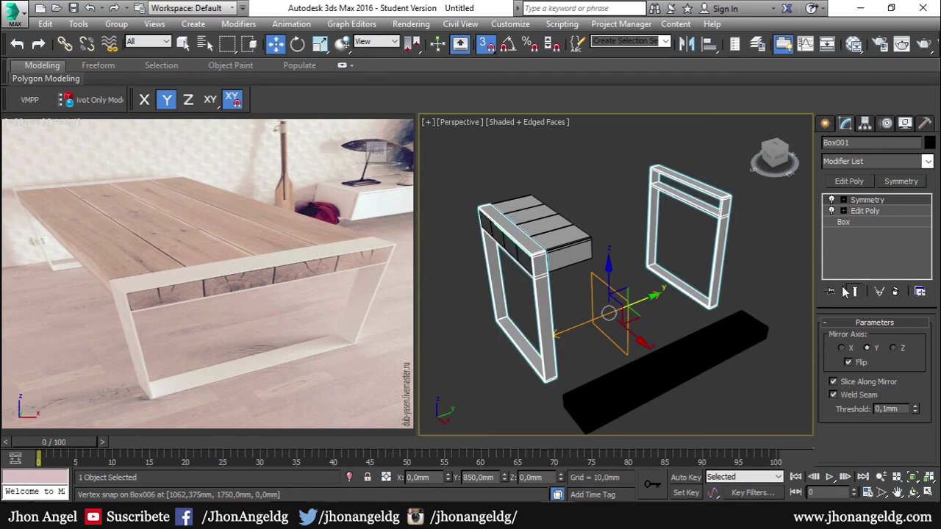
pyautogui.click(863, 183)
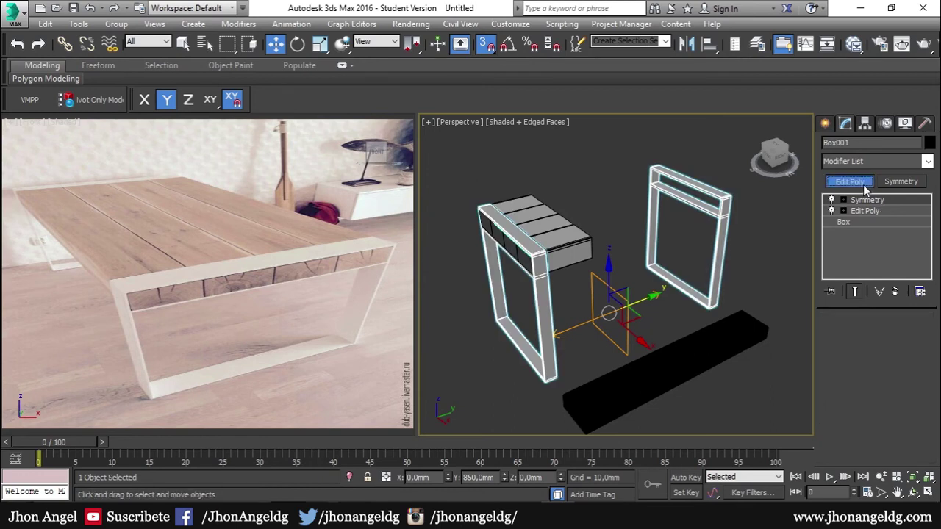
# - Attach the separate tabletop planks into a single object
pyautogui.click(566, 244)
pyautogui.keyDown('alt'); pyautogui.moveTo(639, 309); pyautogui.dragTo(604, 314, button='middle'); pyautogui.keyUp('alt')
pyautogui.click(556, 200)
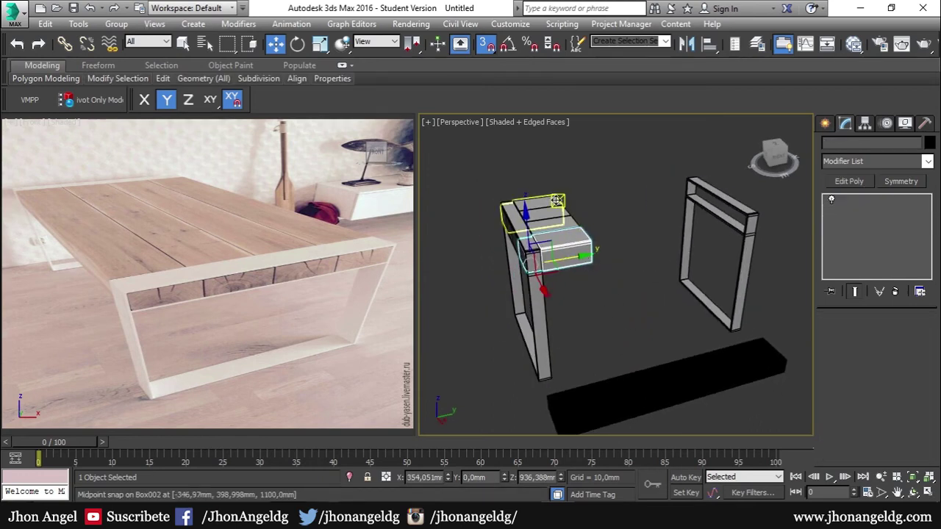
pyautogui.click(557, 200)
pyautogui.scroll(-3, 847, 382)
pyautogui.click(842, 350)
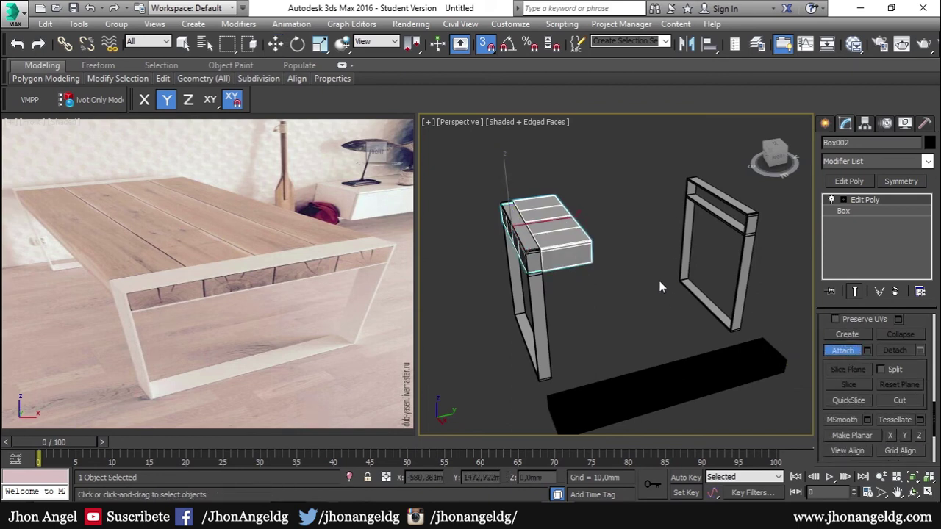
pyautogui.press('w')
# - Move the vertices at the planks' open end along Y, snapping them to the midpoint of the 1800 mm reference box
pyautogui.keyDown('alt'); pyautogui.moveTo(630, 317); pyautogui.dragTo(606, 331, button='middle'); pyautogui.keyUp('alt')
pyautogui.press('1')
pyautogui.moveTo(587, 211); pyautogui.dragTo(568, 176)
pyautogui.keyDown('alt'); pyautogui.moveTo(609, 294); pyautogui.dragTo(590, 300, button='middle'); pyautogui.keyUp('alt')
pyautogui.moveTo(589, 227); pyautogui.dragTo(600, 389)
pyautogui.keyDown('alt'); pyautogui.moveTo(616, 316); pyautogui.dragTo(658, 324, button='middle'); pyautogui.keyUp('alt')
pyautogui.click(893, 200)
# - Move only the planks' pivot along Y to the midpoint of the 1800 mm box, at Y 850 mm
pyautogui.click(903, 183)
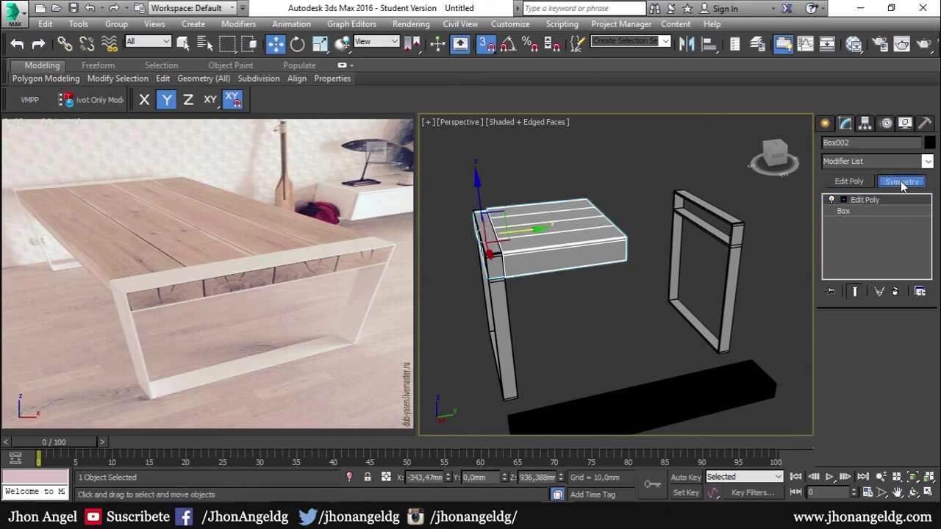
pyautogui.hotkey('ctrl', 'z')
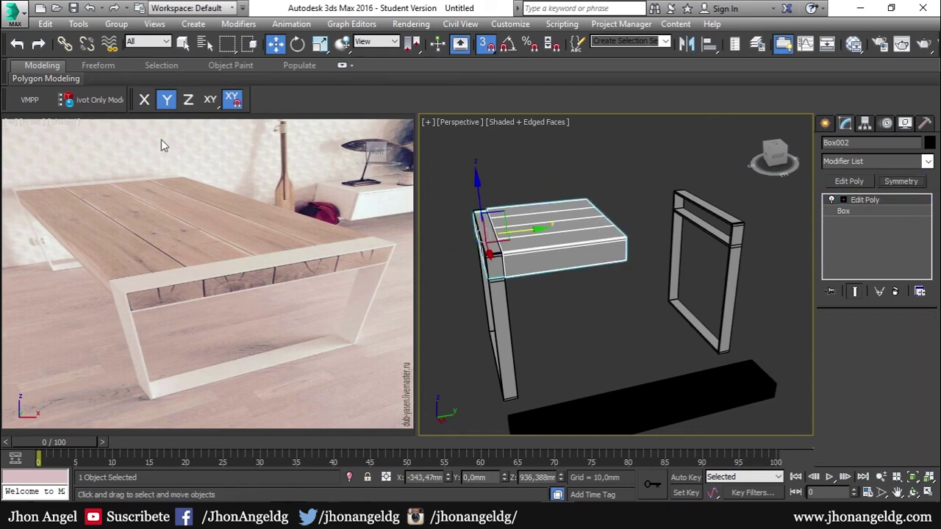
pyautogui.click(870, 122)
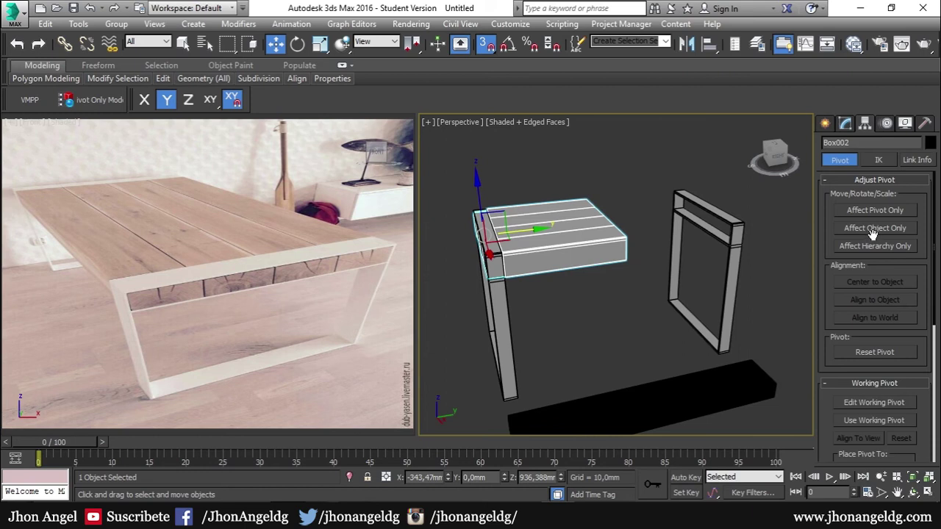
pyautogui.moveTo(510, 234); pyautogui.dragTo(616, 225)
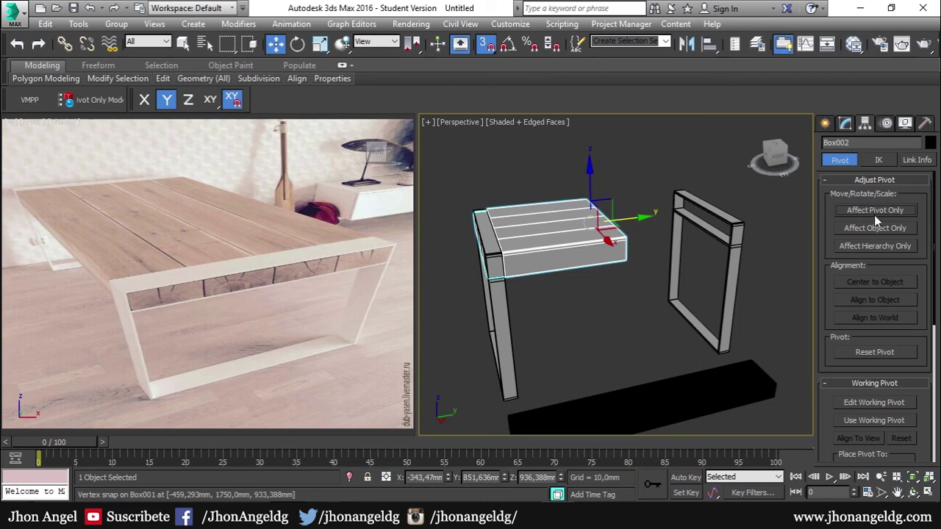
pyautogui.click(108, 105)
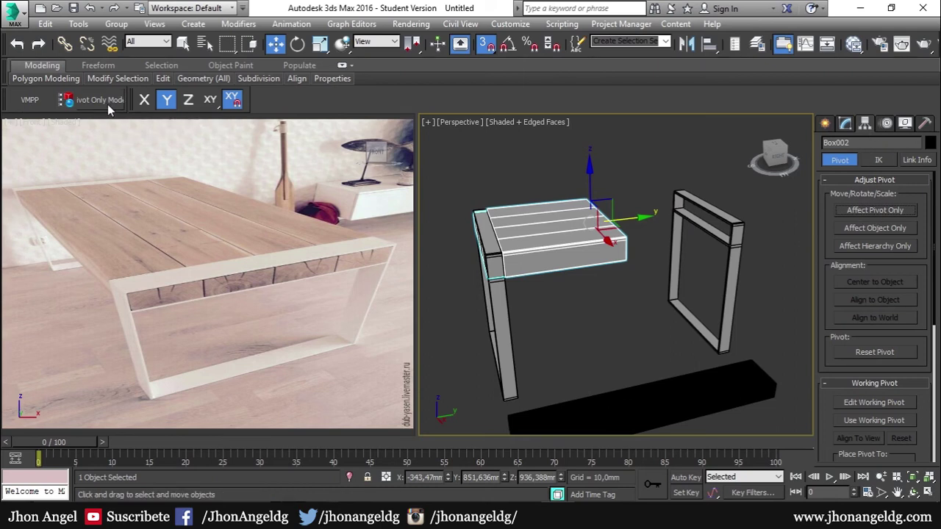
pyautogui.moveTo(635, 219); pyautogui.dragTo(639, 387)
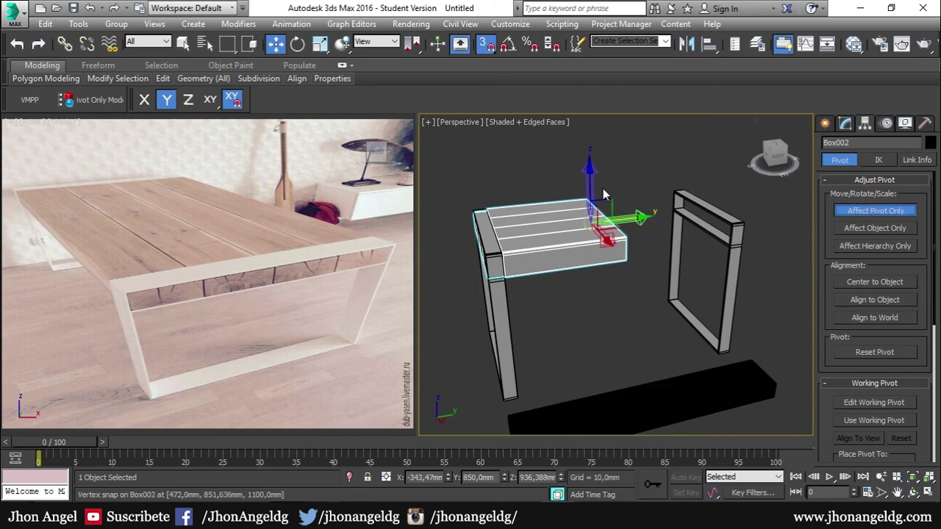
pyautogui.click(868, 214)
# - Add a Symmetry modifier to the planks with mirror axis Y and Flip enabled
pyautogui.click(845, 123)
pyautogui.keyDown('alt'); pyautogui.moveTo(637, 310); pyautogui.dragTo(598, 311, button='middle'); pyautogui.keyUp('alt')
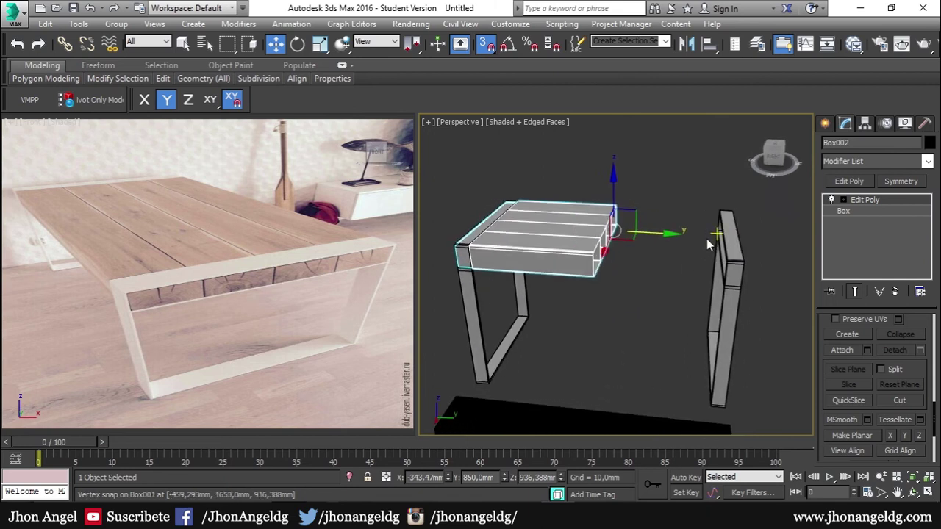
pyautogui.click(894, 183)
pyautogui.click(867, 348)
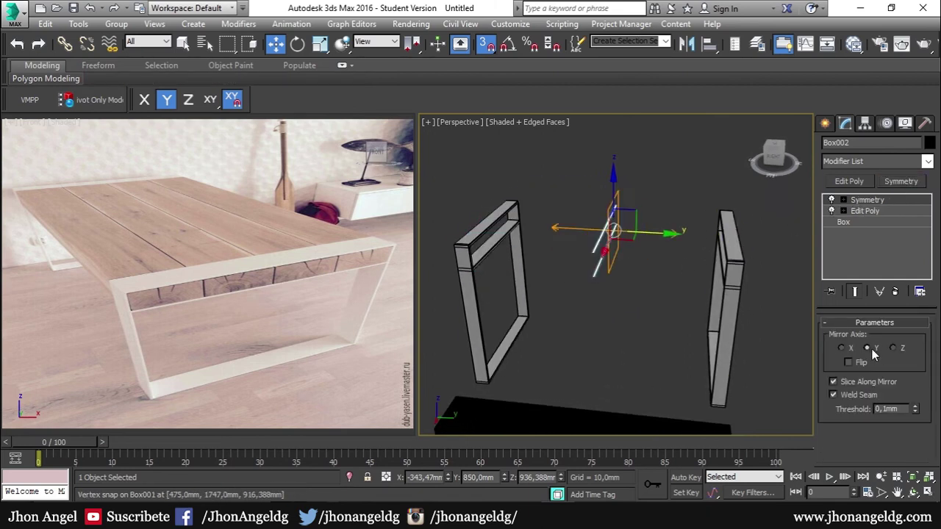
pyautogui.keyDown('alt'); pyautogui.moveTo(674, 342); pyautogui.dragTo(728, 349, button='middle'); pyautogui.keyUp('alt')
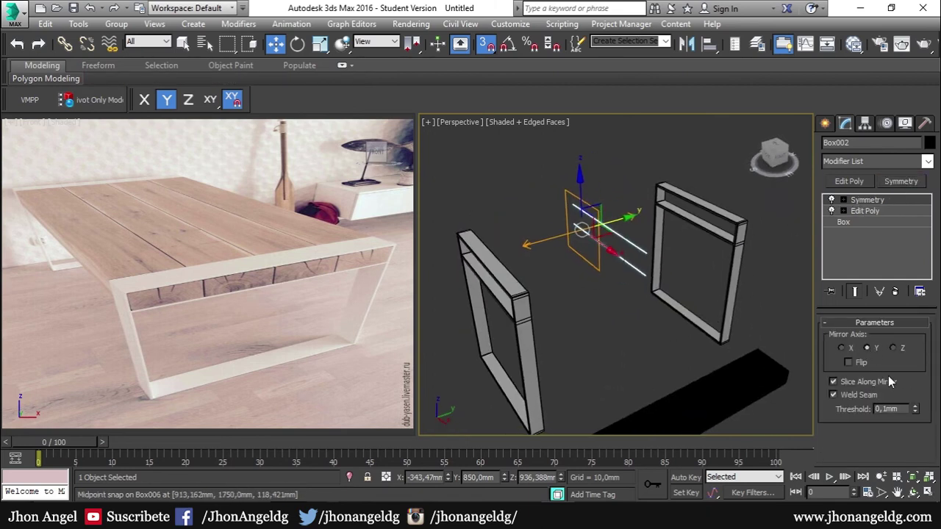
pyautogui.click(849, 363)
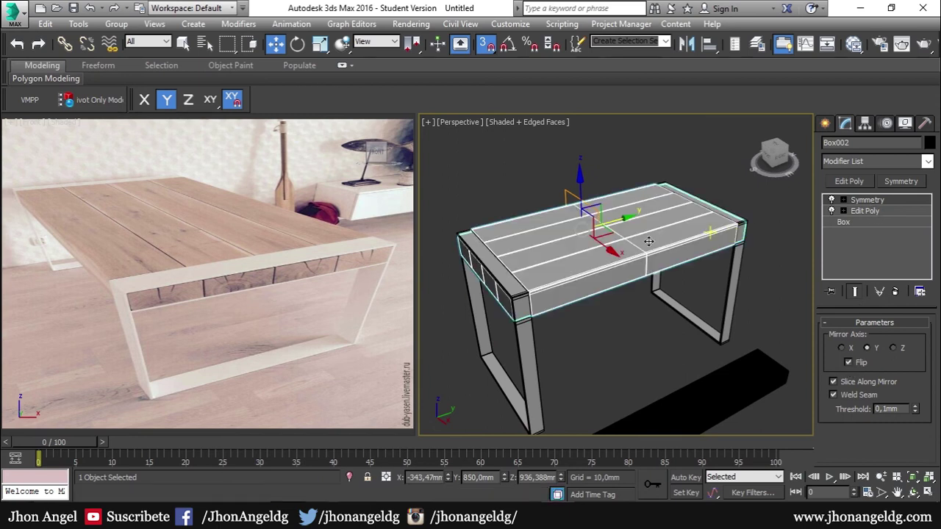
# - Examine the mirror seam at the planks' outer edge from above, in both shaded and wireframe display
pyautogui.press('t')
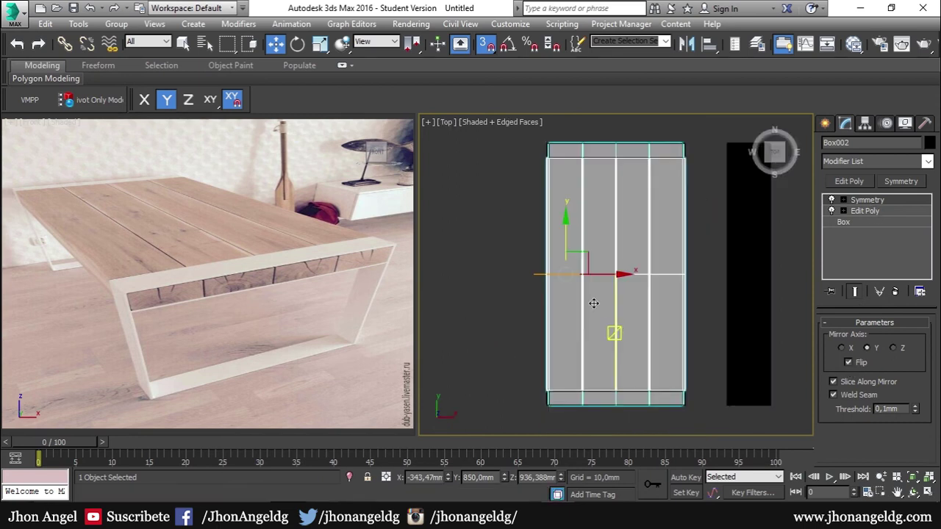
pyautogui.scroll(4, 562, 275)
pyautogui.scroll(4, 542, 271)
pyautogui.moveTo(541, 273)
pyautogui.mouseDown(button='middle')
pyautogui.moveTo(605, 288)
pyautogui.moveTo(563, 287)
pyautogui.moveTo(590, 292)
pyautogui.mouseUp(button='middle')
pyautogui.press('F3')
pyautogui.scroll(4, 559, 285)
pyautogui.press('F3')
pyautogui.scroll(3, 520, 278)
pyautogui.press('F3')
pyautogui.scroll(-5, 533, 283)
pyautogui.scroll(4, 593, 296)
pyautogui.moveTo(534, 283)
pyautogui.mouseDown(button='middle')
pyautogui.moveTo(593, 295)
pyautogui.moveTo(510, 309)
pyautogui.mouseUp(button='middle')
pyautogui.scroll(-4, 593, 296)
pyautogui.press('F3')
pyautogui.scroll(-3, 739, 287)
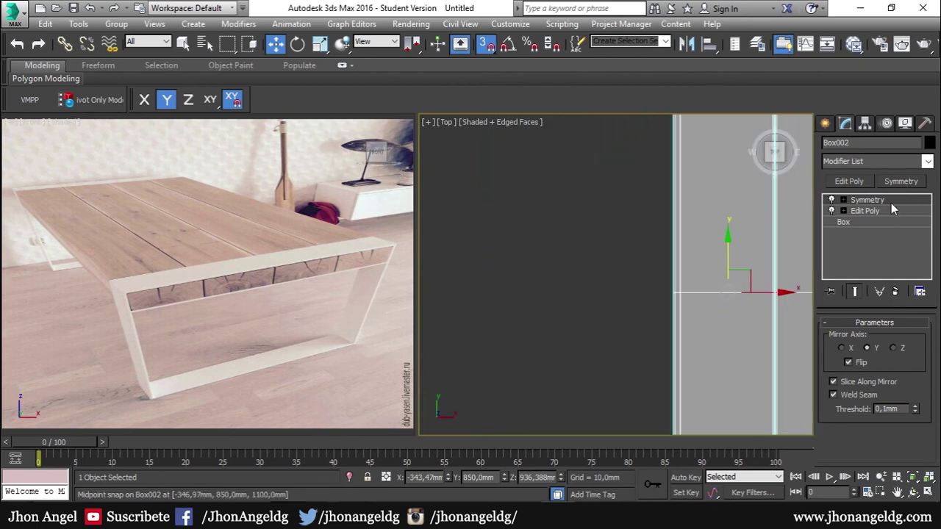
# - With snapping off, move the mirror plane of the planks' Symmetry modifier about 24.87 mm in the negative Y direction
pyautogui.click(890, 202)
pyautogui.moveTo(702, 275); pyautogui.dragTo(644, 287, button='middle')
pyautogui.press('s')
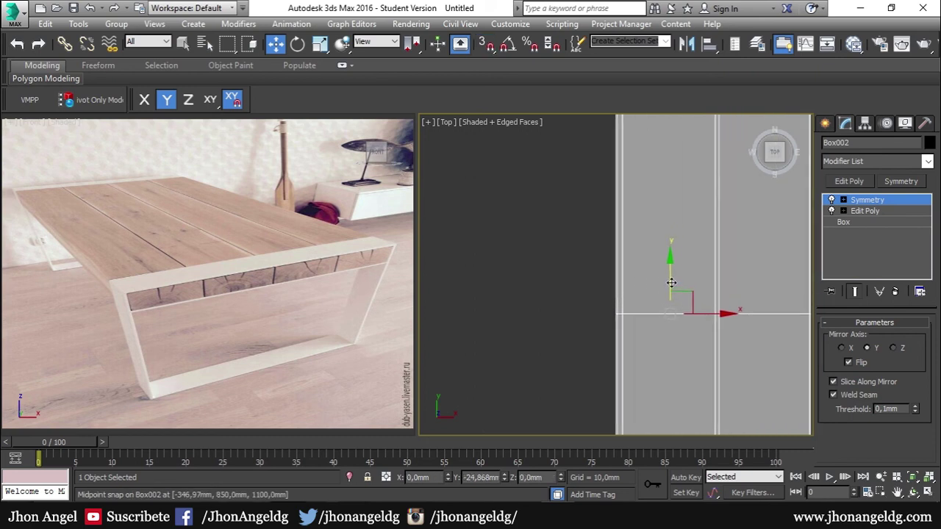
pyautogui.click(866, 205)
# - Examine the mirrored seam in top wireframe along the gaps between planks and across to the opposite edge
pyautogui.press('F3')
pyautogui.scroll(6, 612, 320)
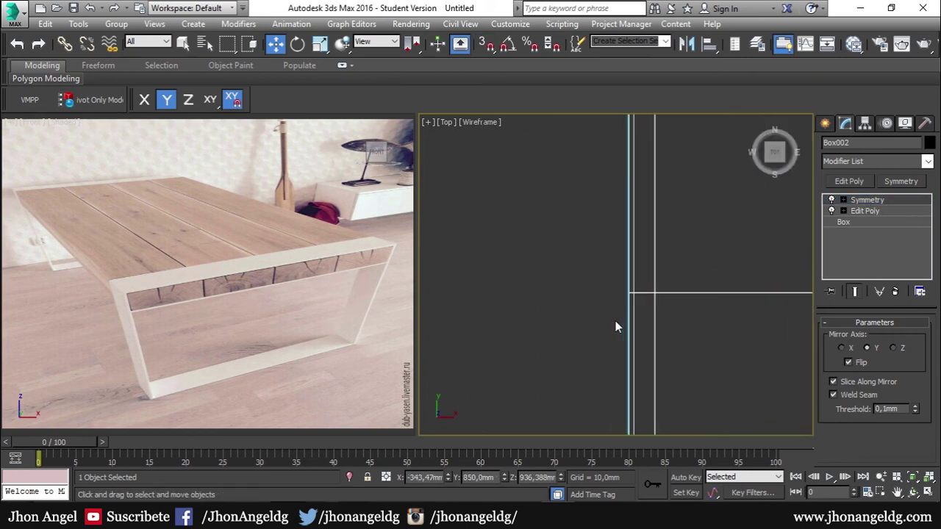
pyautogui.scroll(-4, 694, 300)
pyautogui.moveTo(690, 302); pyautogui.dragTo(535, 310, button='middle')
pyautogui.moveTo(741, 309); pyautogui.dragTo(611, 309, button='middle')
pyautogui.scroll(6, 603, 305)
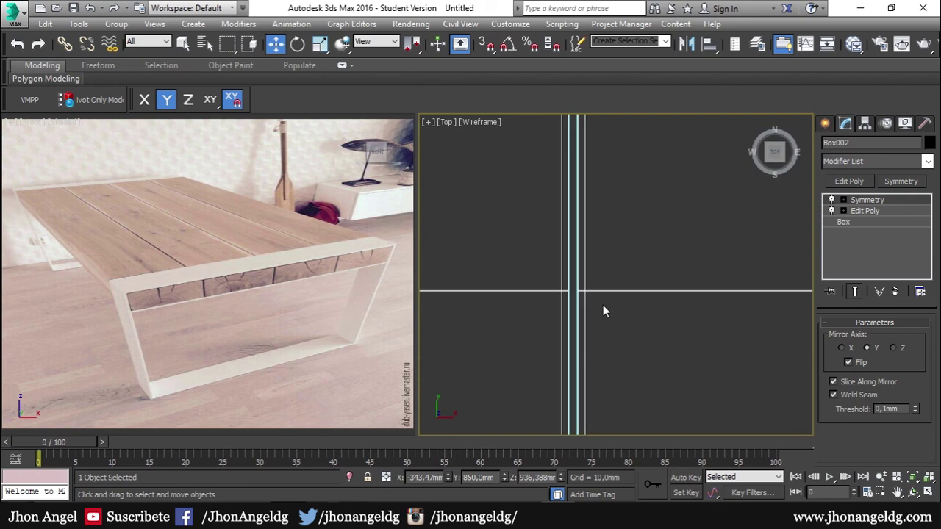
pyautogui.scroll(-6, 724, 309)
pyautogui.moveTo(780, 312); pyautogui.dragTo(515, 314, button='middle')
pyautogui.moveTo(736, 320); pyautogui.dragTo(657, 321, button='middle')
pyautogui.scroll(6, 659, 319)
pyautogui.moveTo(782, 281); pyautogui.dragTo(687, 299, button='middle')
pyautogui.scroll(2, 707, 296)
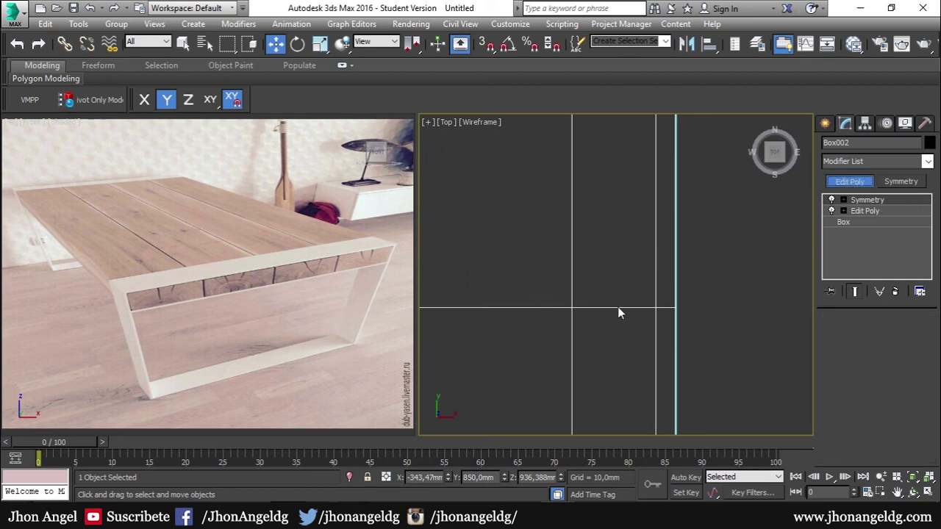
# - Add an Edit Poly modifier above Symmetry on the planks and frame the tabletop in perspective
pyautogui.press('p')
pyautogui.press('z')
pyautogui.scroll(-2, 622, 306)
pyautogui.scroll(4, 561, 222)
pyautogui.keyDown('alt'); pyautogui.moveTo(552, 211); pyautogui.dragTo(518, 203, button='middle'); pyautogui.keyUp('alt')
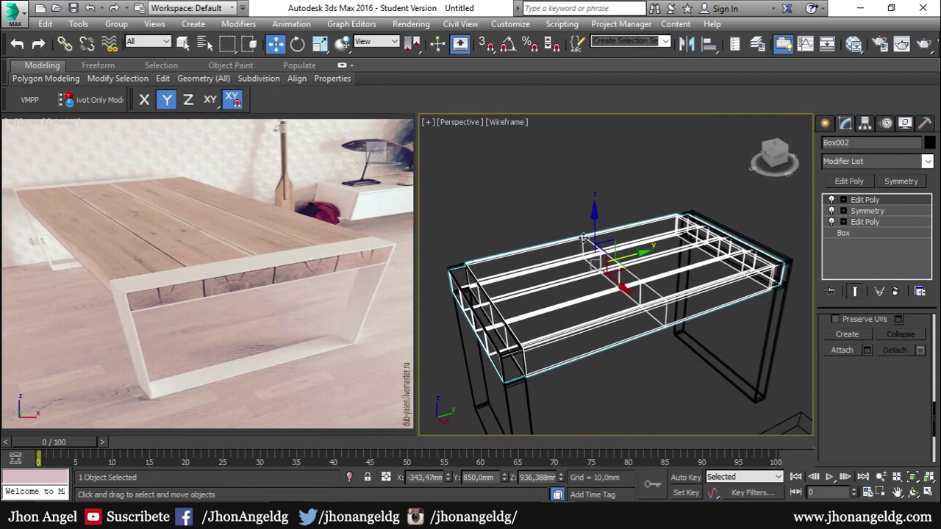
pyautogui.press('1')
pyautogui.keyDown('alt'); pyautogui.moveTo(631, 269); pyautogui.dragTo(597, 224, button='middle'); pyautogui.keyUp('alt')
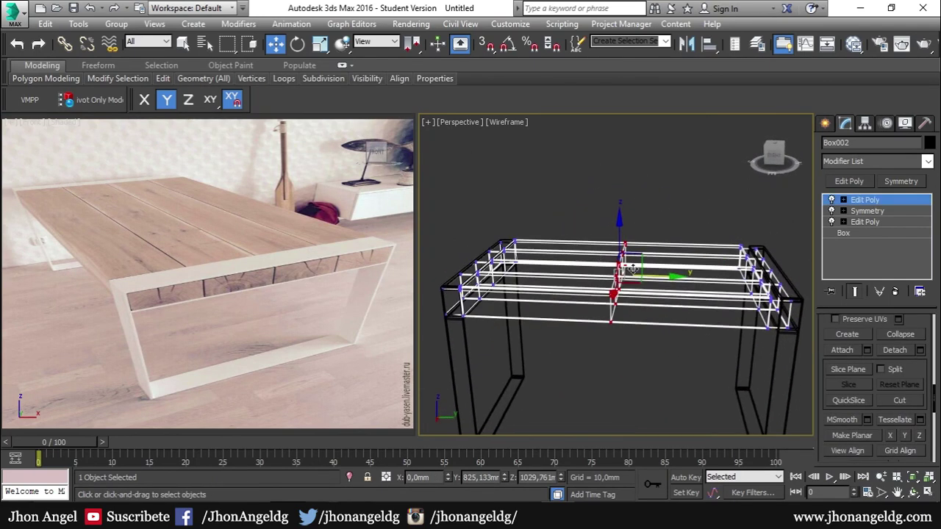
pyautogui.rightClick(682, 272)
pyautogui.click(637, 445)
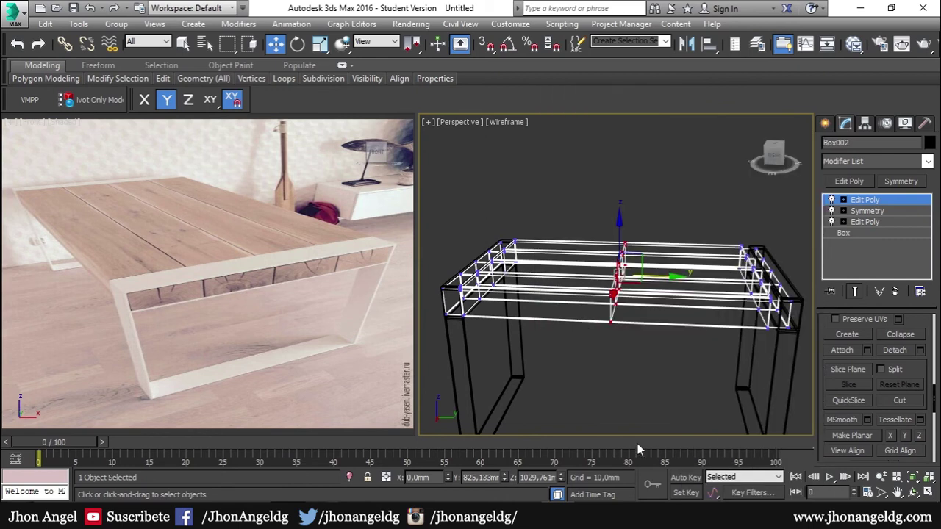
pyautogui.rightClick(597, 268)
pyautogui.click(594, 353)
pyautogui.click(882, 199)
# - Select only the seam edges across the middle of the planks and remove them together with their vertices
pyautogui.moveTo(579, 331); pyautogui.dragTo(581, 330, button='middle')
pyautogui.press('F3')
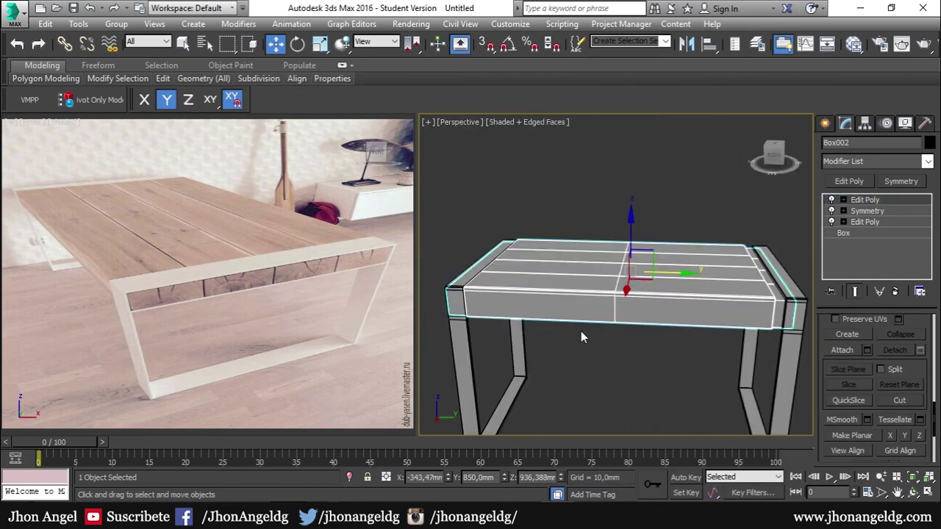
pyautogui.press('2')
pyautogui.keyDown('alt'); pyautogui.moveTo(632, 347); pyautogui.dragTo(648, 349, button='middle'); pyautogui.keyUp('alt')
pyautogui.moveTo(676, 371); pyautogui.dragTo(475, 364)
pyautogui.keyDown('alt'); pyautogui.moveTo(716, 175); pyautogui.dragTo(769, 419); pyautogui.keyUp('alt')
pyautogui.hotkey('ctrl', 'BackSpace')
pyautogui.moveTo(681, 299); pyautogui.dragTo(674, 300, button='middle')
pyautogui.press('F3')
pyautogui.press('F3')
# - Select the vertices at the planks' far end and snap them along Y so the planks fit the far frame
pyautogui.moveTo(638, 335)
pyautogui.keyDown('alt'); pyautogui.mouseDown(button='middle')
pyautogui.moveTo(685, 342)
pyautogui.moveTo(612, 327)
pyautogui.mouseUp(button='middle'); pyautogui.keyUp('alt')
pyautogui.press('1')
pyautogui.moveTo(607, 203); pyautogui.dragTo(724, 362)
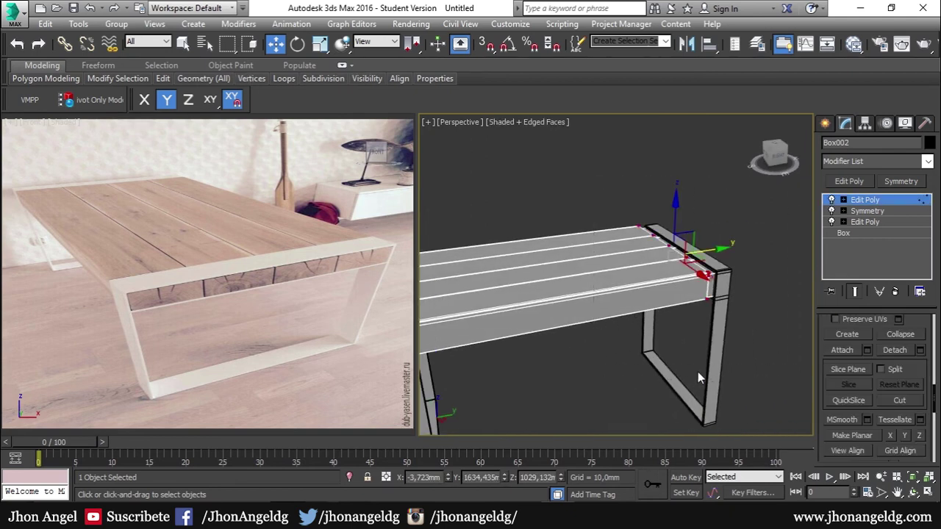
pyautogui.moveTo(698, 371); pyautogui.dragTo(688, 370, button='middle')
pyautogui.press('t')
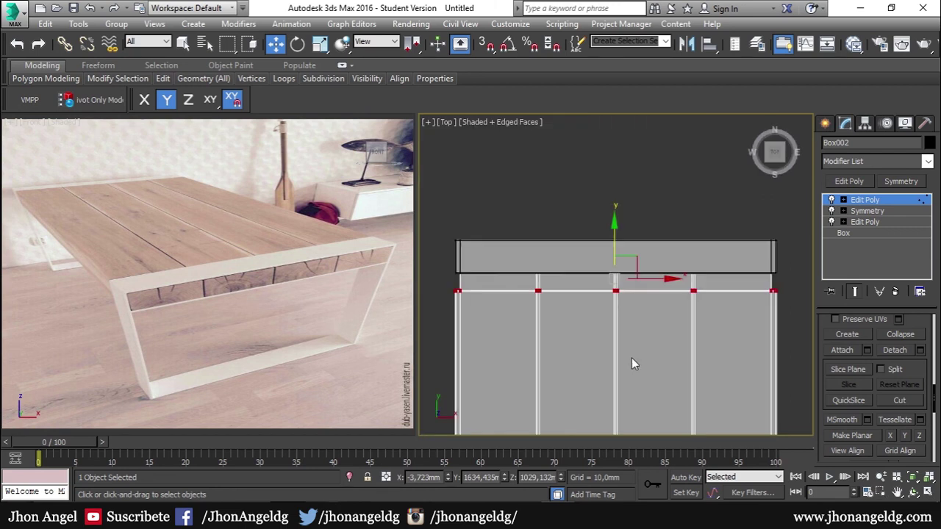
pyautogui.press('F3')
pyautogui.press('s')
pyautogui.scroll(3, 460, 257)
pyautogui.moveTo(504, 272); pyautogui.dragTo(647, 368, button='middle')
pyautogui.scroll(3, 537, 301)
pyautogui.scroll(4, 628, 359)
pyautogui.moveTo(587, 383); pyautogui.dragTo(579, 189)
pyautogui.scroll(-3, 634, 260)
pyautogui.press('p')
pyautogui.press('F3')
pyautogui.scroll(-5, 596, 260)
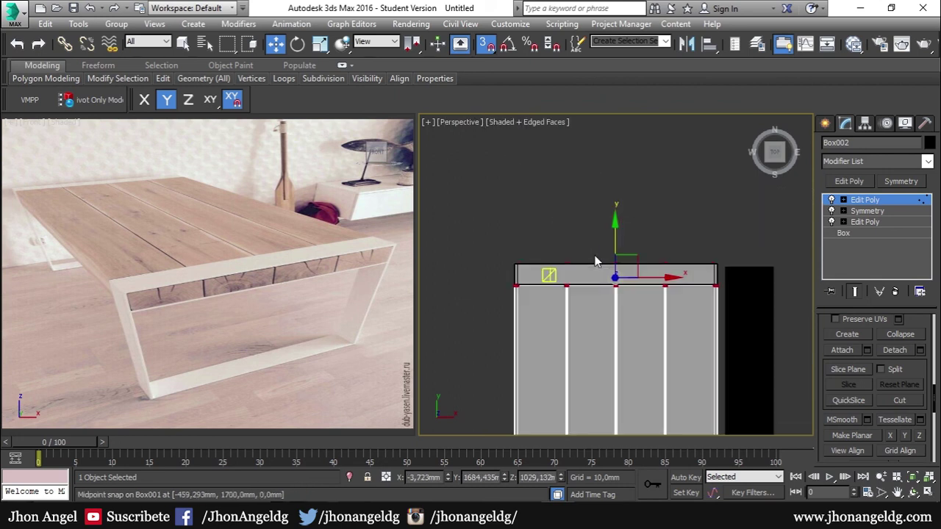
pyautogui.keyDown('alt'); pyautogui.moveTo(631, 290); pyautogui.dragTo(580, 187, button='middle'); pyautogui.keyUp('alt')
pyautogui.click(758, 253)
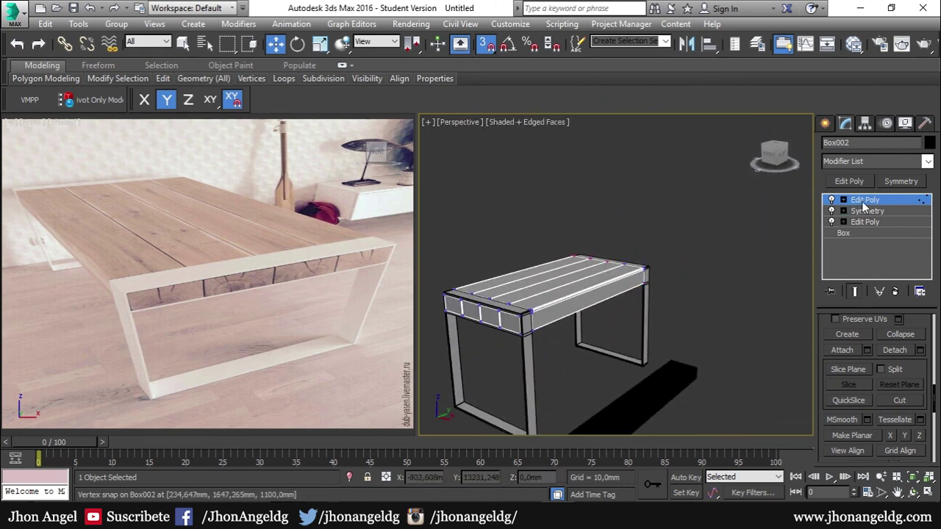
pyautogui.click(863, 203)
pyautogui.click(731, 272)
# - Delete the black 1800 mm reference box beside the table
pyautogui.moveTo(601, 343); pyautogui.dragTo(649, 281, button='middle')
pyautogui.click(658, 355)
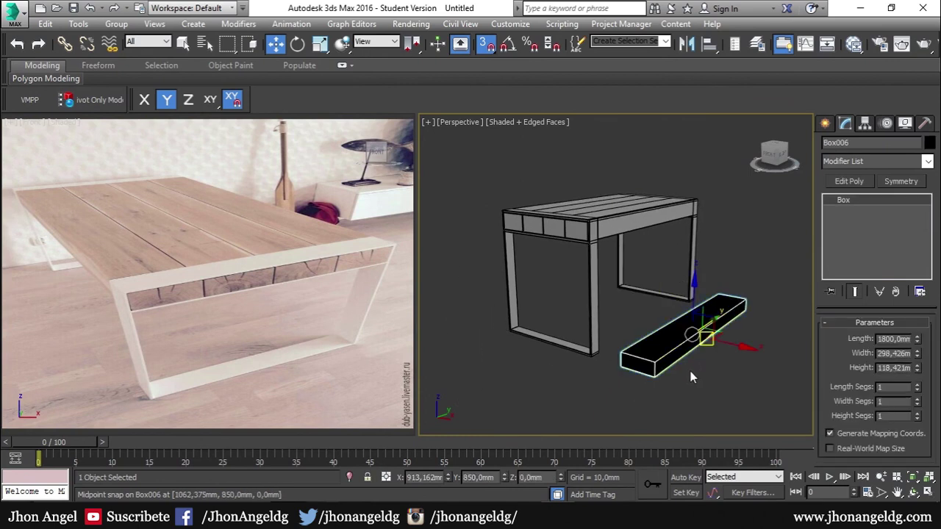
pyautogui.moveTo(691, 376); pyautogui.dragTo(718, 419, button='middle')
pyautogui.press('Delete')
pyautogui.moveTo(652, 272); pyautogui.dragTo(658, 274, button='middle')
pyautogui.click(658, 272)
pyautogui.keyDown('alt'); pyautogui.moveTo(670, 309); pyautogui.dragTo(645, 321, button='middle'); pyautogui.keyUp('alt')
pyautogui.moveTo(640, 368); pyautogui.dragTo(608, 162)
pyautogui.click(620, 309)
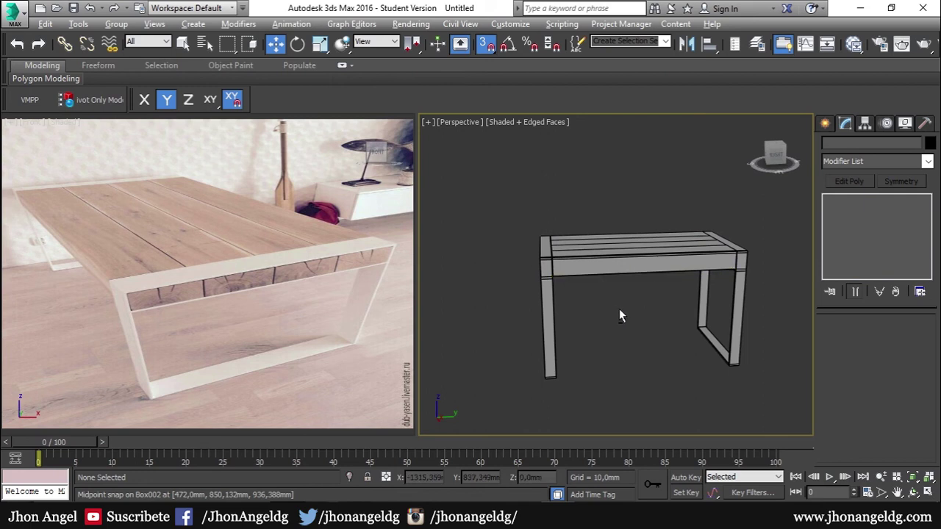
pyautogui.keyDown('alt'); pyautogui.moveTo(620, 310); pyautogui.dragTo(680, 328, button='middle'); pyautogui.keyUp('alt')
# - Inspect the tabletop planks one by one at element level and look through the element editing options
pyautogui.click(682, 288)
pyautogui.press('5')
pyautogui.click(674, 302)
pyautogui.click(665, 277)
pyautogui.click(653, 262)
pyautogui.click(640, 250)
pyautogui.click(685, 269)
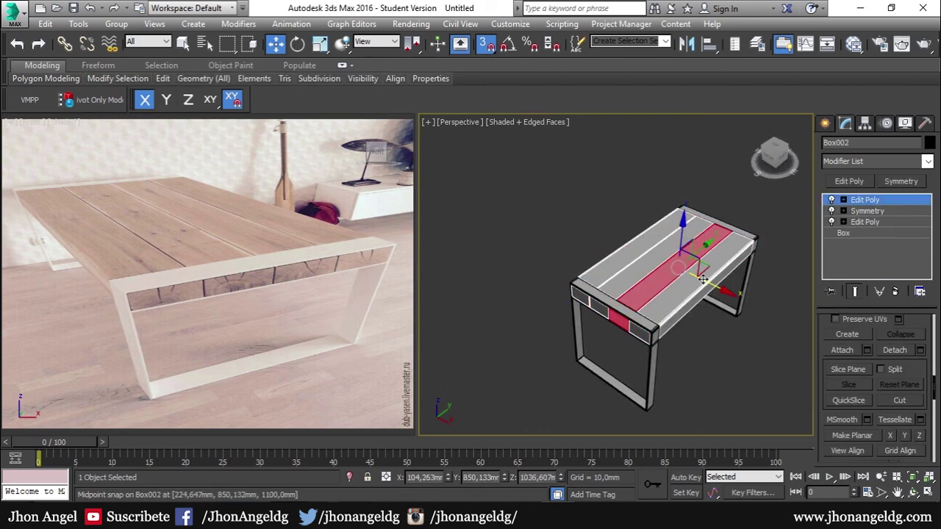
pyautogui.click(702, 279)
pyautogui.scroll(10, 888, 376)
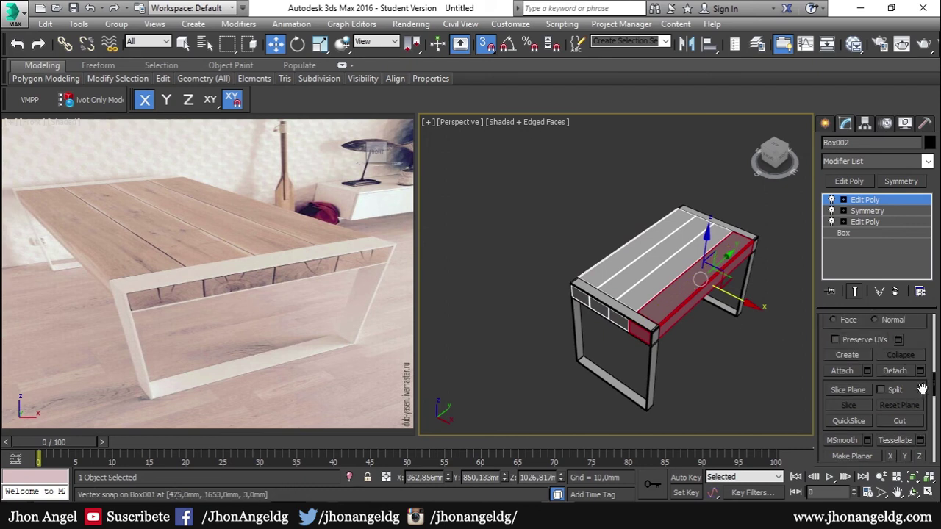
pyautogui.scroll(-10, 923, 392)
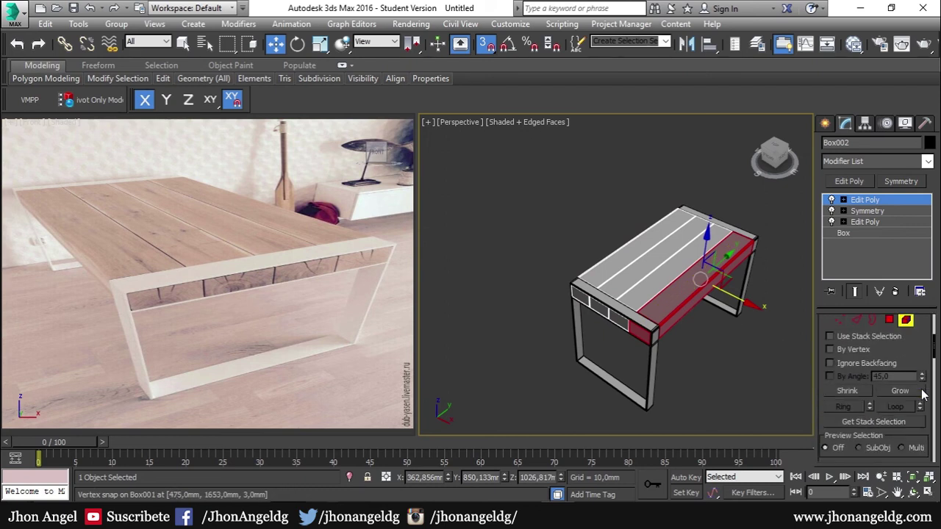
pyautogui.scroll(-8, 921, 388)
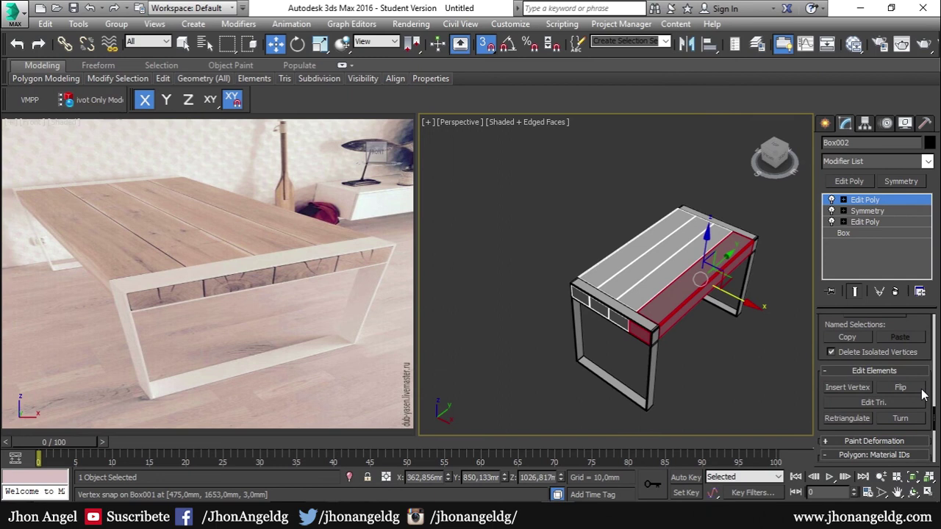
pyautogui.scroll(3, 912, 375)
pyautogui.click(914, 392)
pyautogui.click(718, 351)
pyautogui.click(672, 273)
pyautogui.click(651, 262)
pyautogui.click(622, 262)
pyautogui.click(617, 284)
pyautogui.click(675, 291)
pyautogui.click(662, 278)
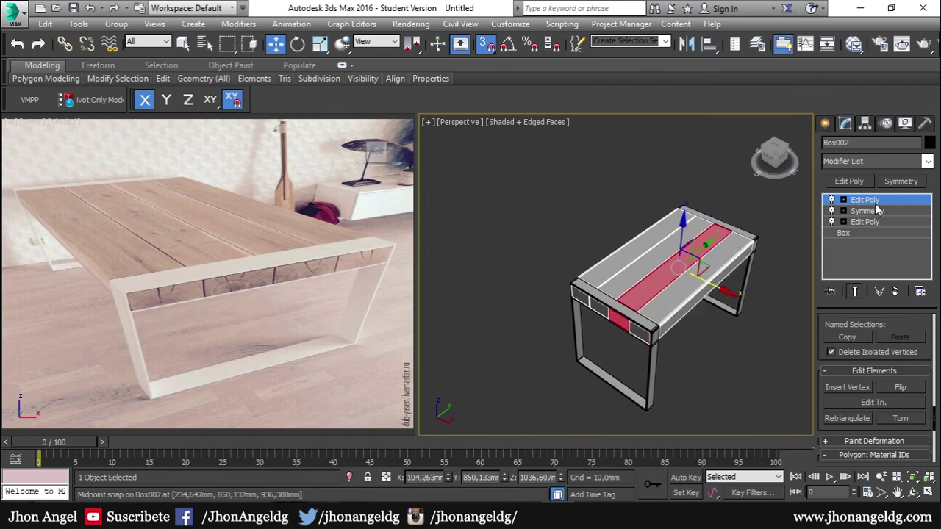
pyautogui.click(874, 200)
pyautogui.click(704, 340)
# - Examine the frame's legs and lower corners up close, with snapping turned off and the perspective viewport maximized
pyautogui.keyDown('alt'); pyautogui.moveTo(703, 338); pyautogui.dragTo(707, 287, button='middle'); pyautogui.keyUp('alt')
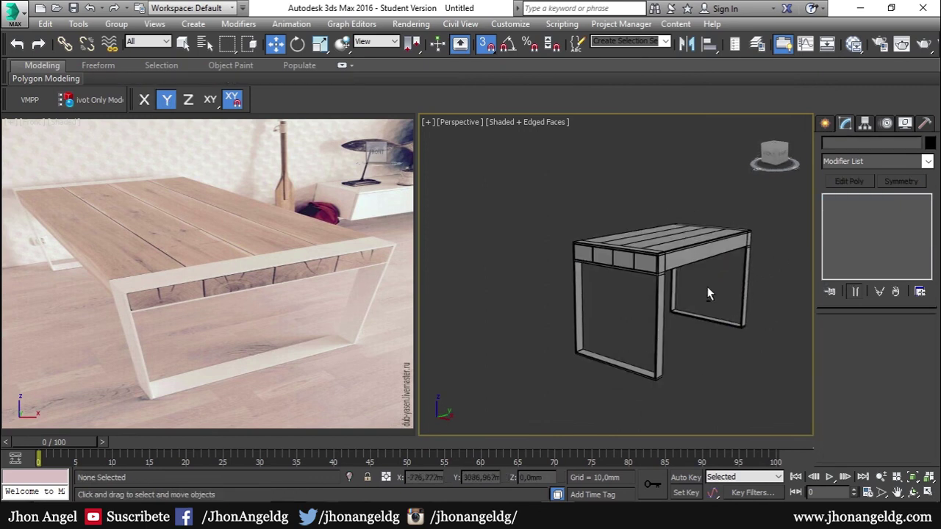
pyautogui.scroll(4, 707, 363)
pyautogui.moveTo(708, 362); pyautogui.dragTo(683, 314, button='middle')
pyautogui.scroll(5, 742, 312)
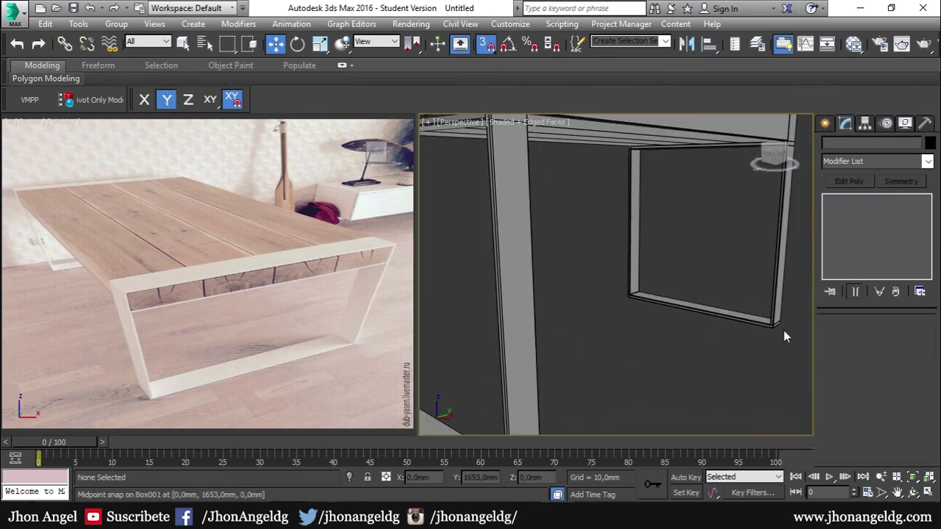
pyautogui.scroll(-7, 651, 330)
pyautogui.keyDown('alt'); pyautogui.moveTo(668, 360); pyautogui.dragTo(709, 354, button='middle'); pyautogui.keyUp('alt')
pyautogui.press('s')
pyautogui.scroll(5, 714, 361)
pyautogui.hotkey('alt', 'w')
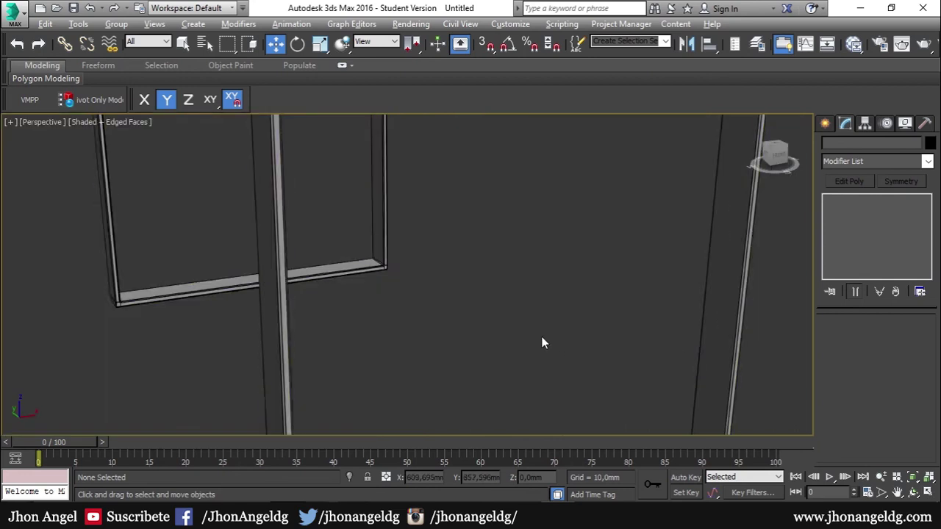
# - Turn off the edged faces display in the perspective viewport and inspect the whole table model from several angles
pyautogui.scroll(-5, 541, 336)
pyautogui.keyDown('alt'); pyautogui.moveTo(541, 337); pyautogui.dragTo(433, 317, button='middle'); pyautogui.keyUp('alt')
pyautogui.moveTo(433, 317); pyautogui.dragTo(523, 327, button='middle')
pyautogui.moveTo(546, 289); pyautogui.dragTo(583, 298, button='middle')
pyautogui.press('F4')
pyautogui.keyDown('alt'); pyautogui.moveTo(583, 298); pyautogui.dragTo(666, 295, button='middle'); pyautogui.keyUp('alt')
pyautogui.scroll(5, 581, 230)
pyautogui.moveTo(581, 231); pyautogui.dragTo(526, 294, button='middle')
pyautogui.scroll(-4, 595, 230)
pyautogui.scroll(-4, 647, 296)
pyautogui.scroll(4, 582, 362)
pyautogui.keyDown('alt'); pyautogui.moveTo(582, 361); pyautogui.dragTo(544, 350, button='middle'); pyautogui.keyUp('alt')
# - Restore the multi-viewport layout and frame the table at an angle comparable to the reference photo
pyautogui.hotkey('alt', 'w')
pyautogui.scroll(4, 670, 292)
pyautogui.keyDown('alt'); pyautogui.moveTo(675, 324); pyautogui.dragTo(661, 310, button='middle'); pyautogui.keyUp('alt')
pyautogui.click(884, 480)
pyautogui.scroll(-1, 645, 321)
pyautogui.scroll(1, 649, 316)
pyautogui.scroll(-1, 649, 321)
pyautogui.rightClick(663, 314)
# - Try the Clay shading mode for the perspective viewport
pyautogui.click(497, 126)
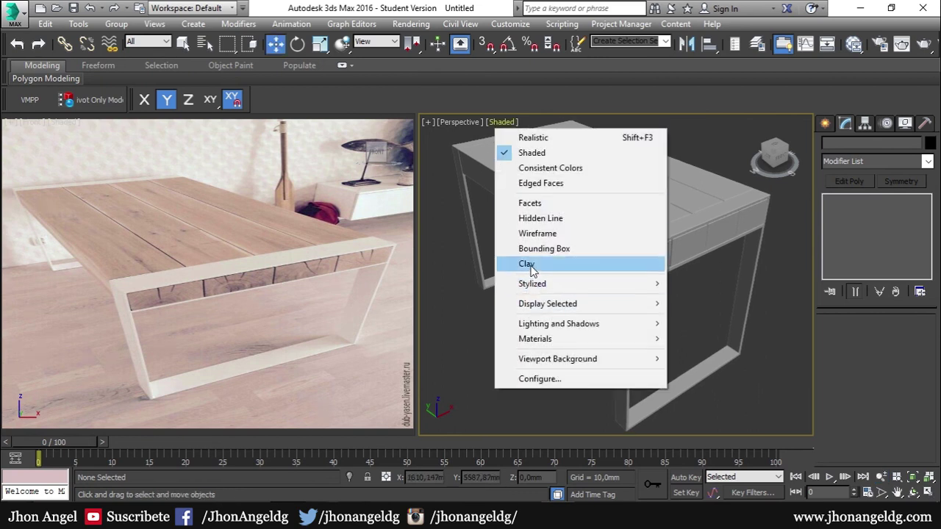
pyautogui.click(531, 265)
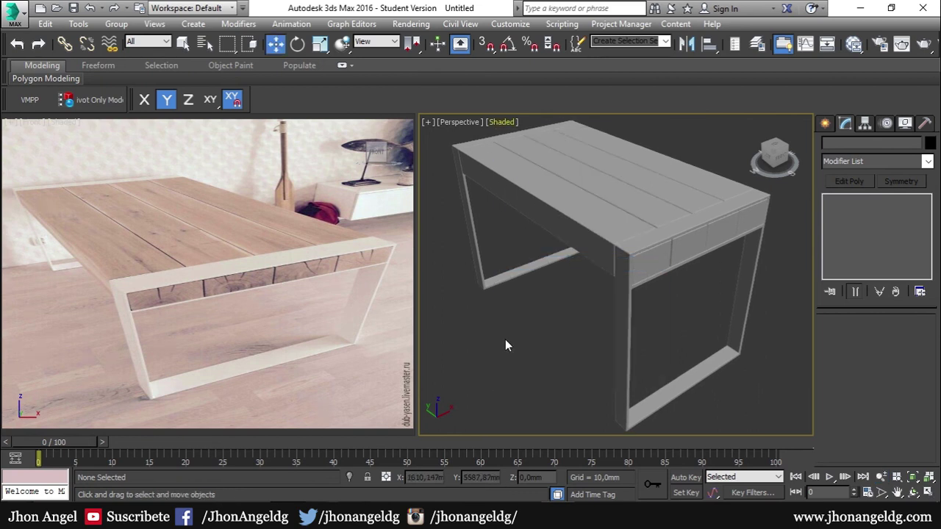